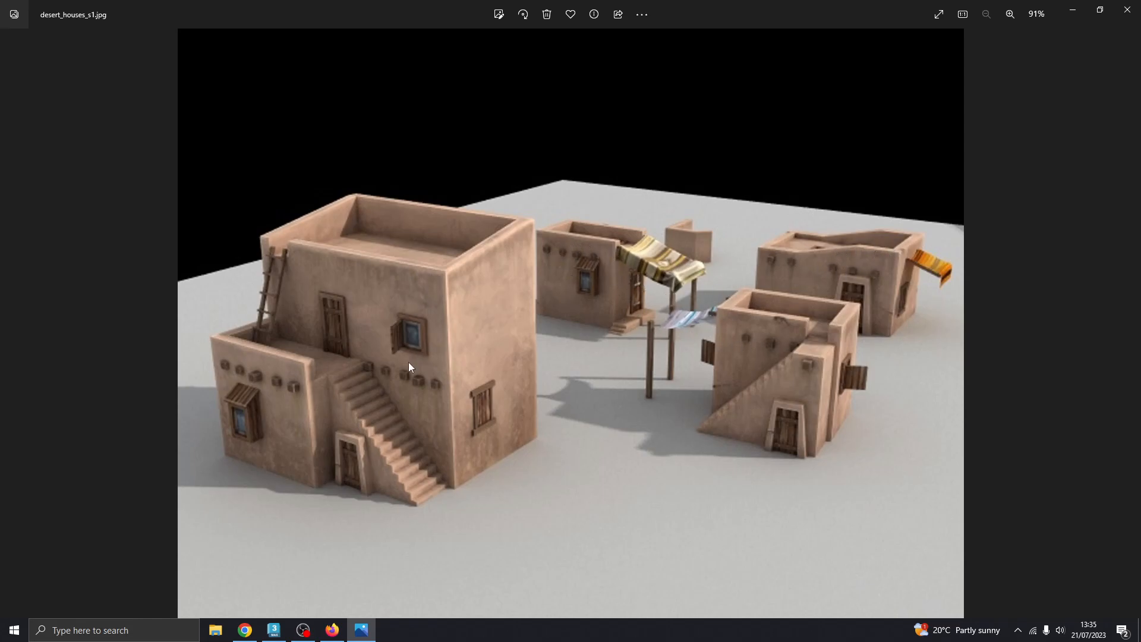
- Compare the large house in the desert_houses_s1.jpg reference image with the modelled building in 3ds Max
click(361, 631)
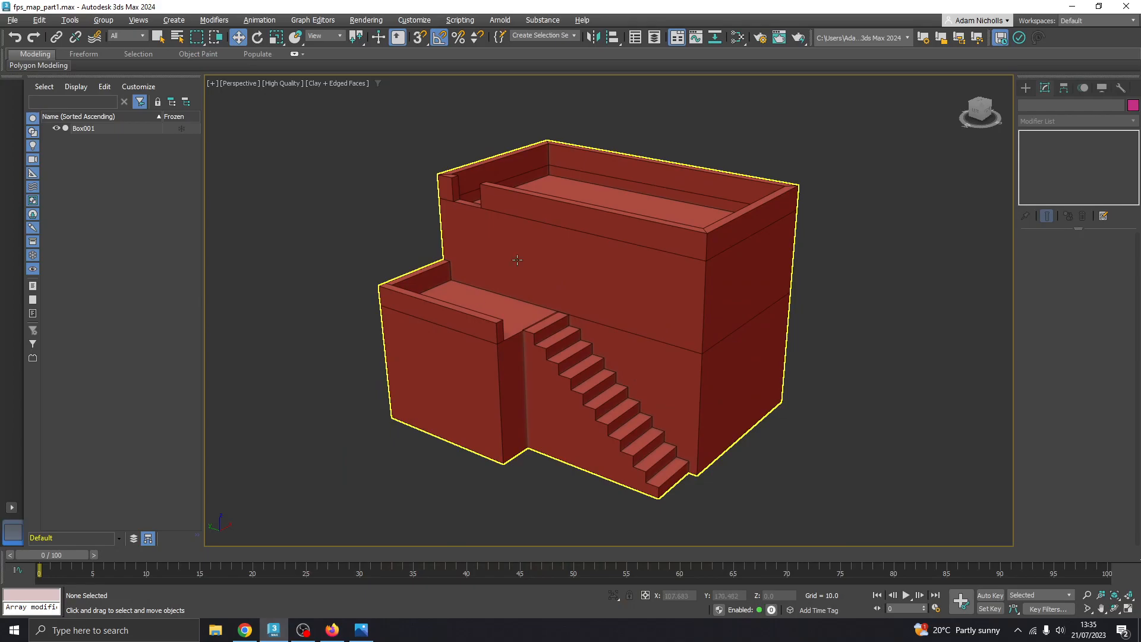
click(462, 505)
click(362, 630)
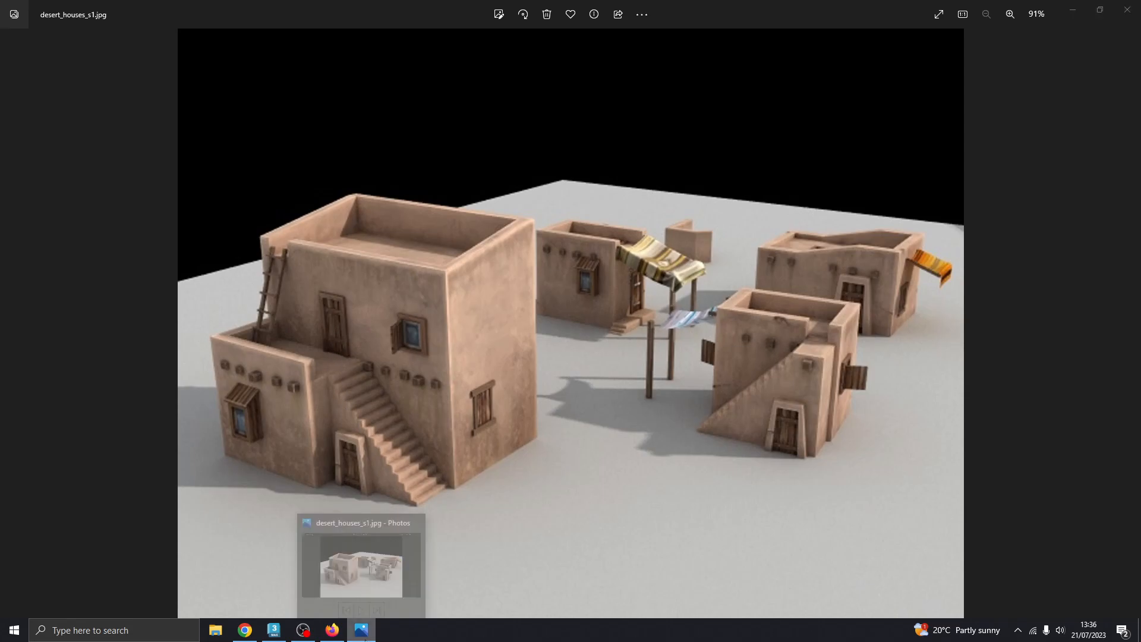
click(361, 632)
click(360, 632)
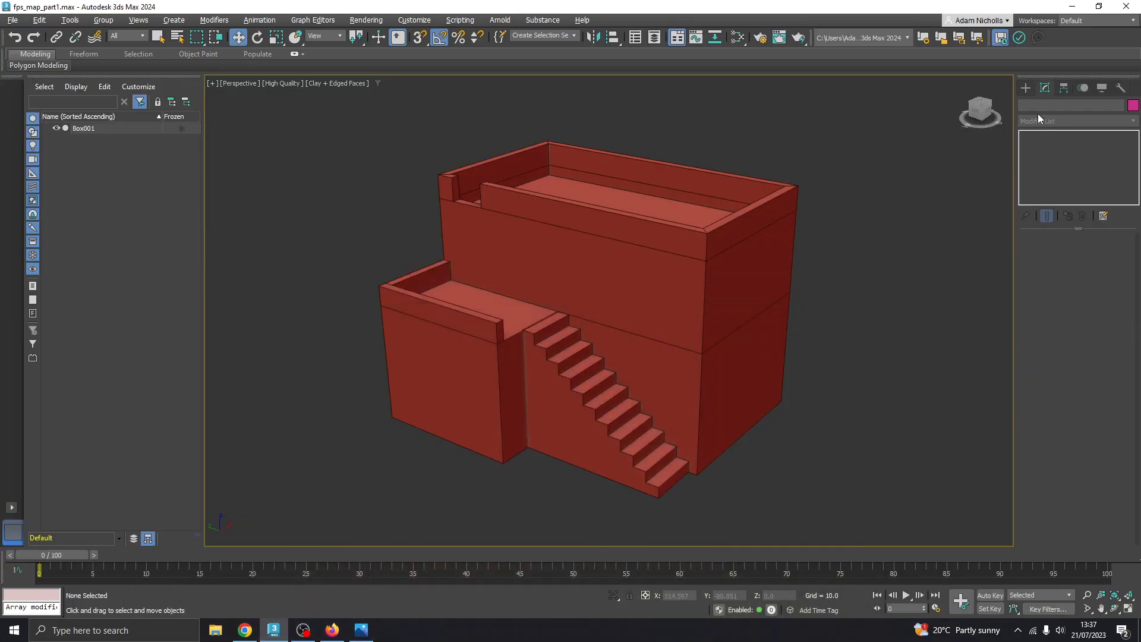
- Switch object creation to Standard Primitives and start the Box tool
click(1026, 89)
click(1038, 123)
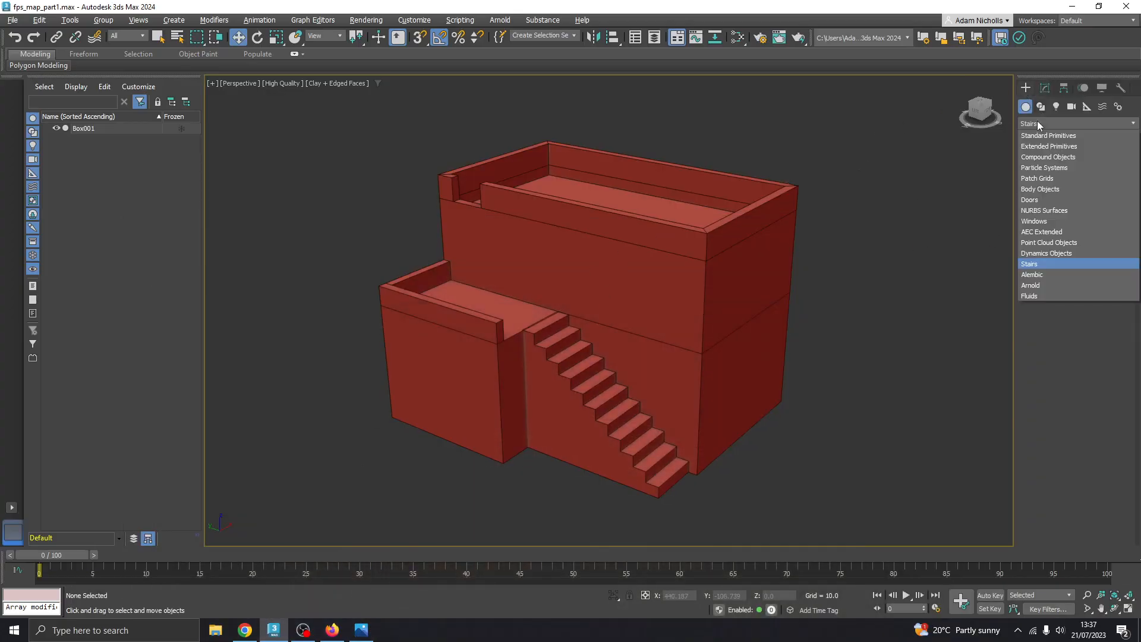
click(1042, 135)
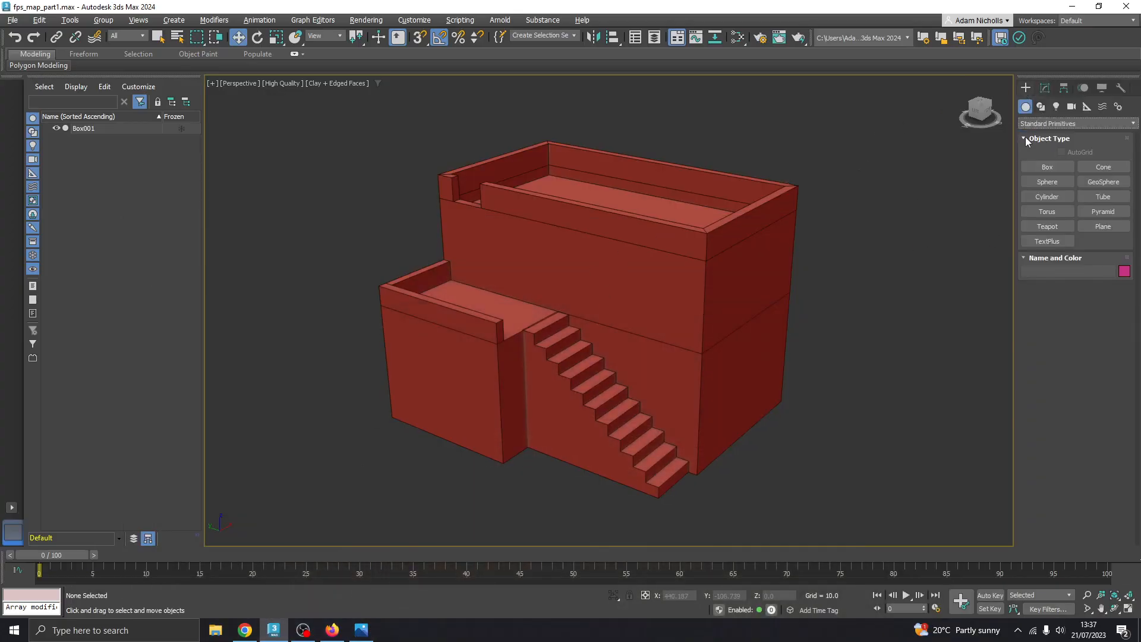
click(1046, 168)
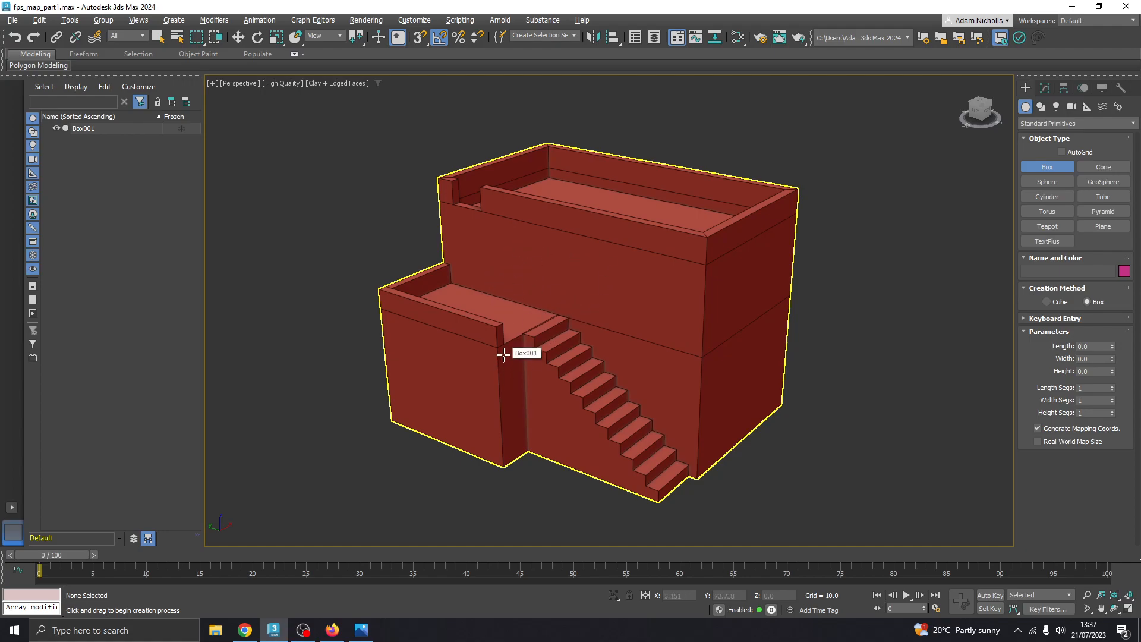
- Draw a trial box of about 36 × 36 × 49 over the terrace without AutoGrid, check its placement and delete it
scroll(532, 301, up, 3)
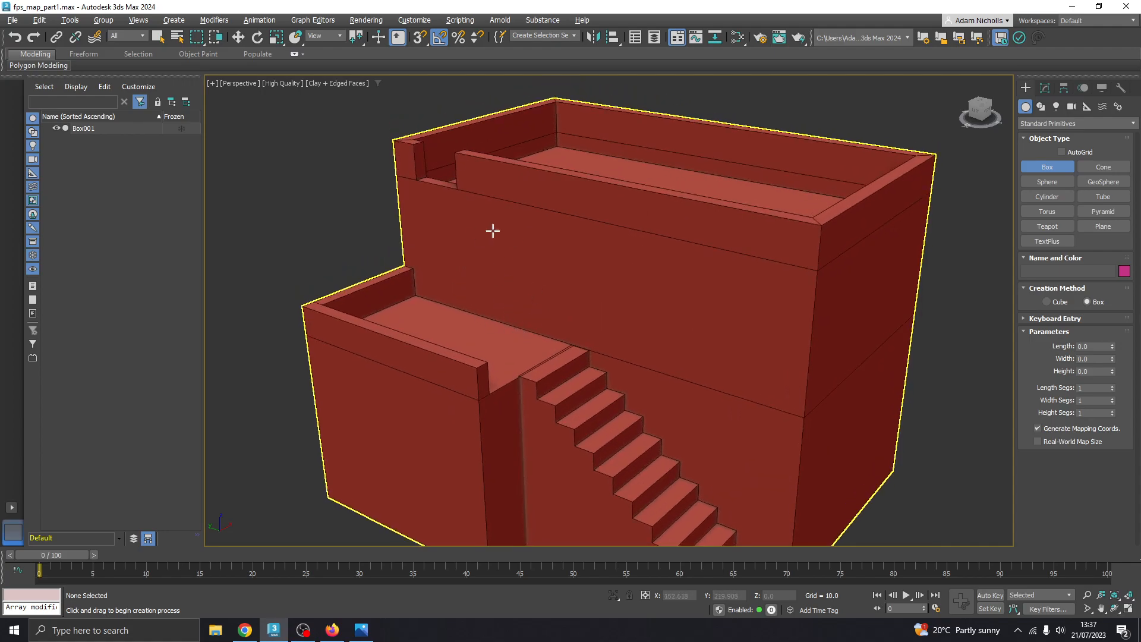
middle_drag(524, 288, 518, 265)
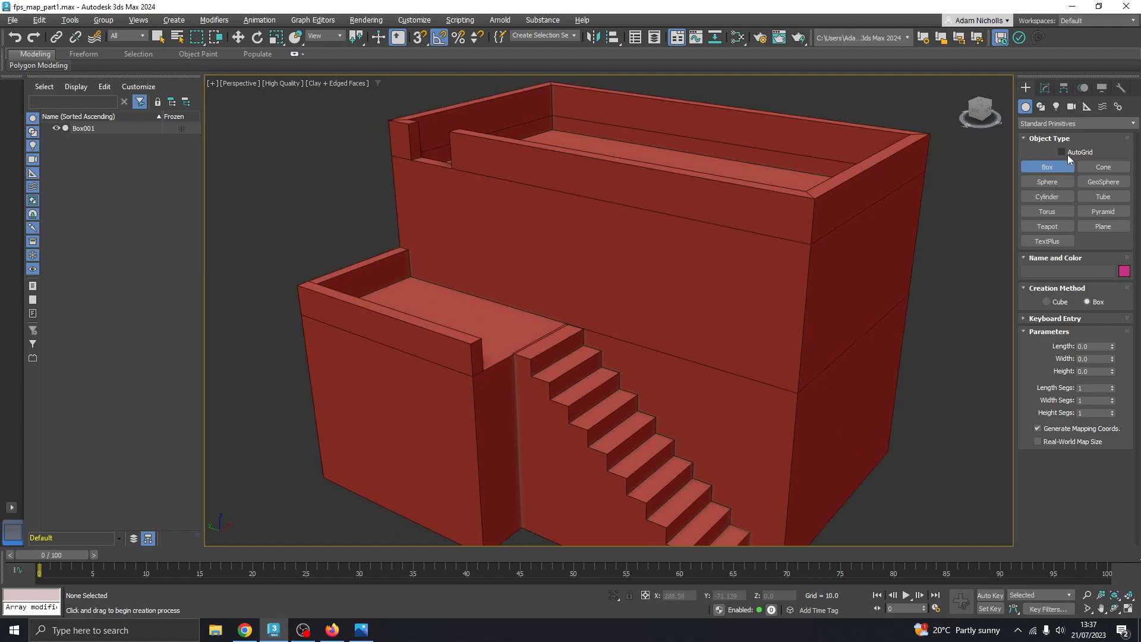
middle_drag(824, 282, 825, 260)
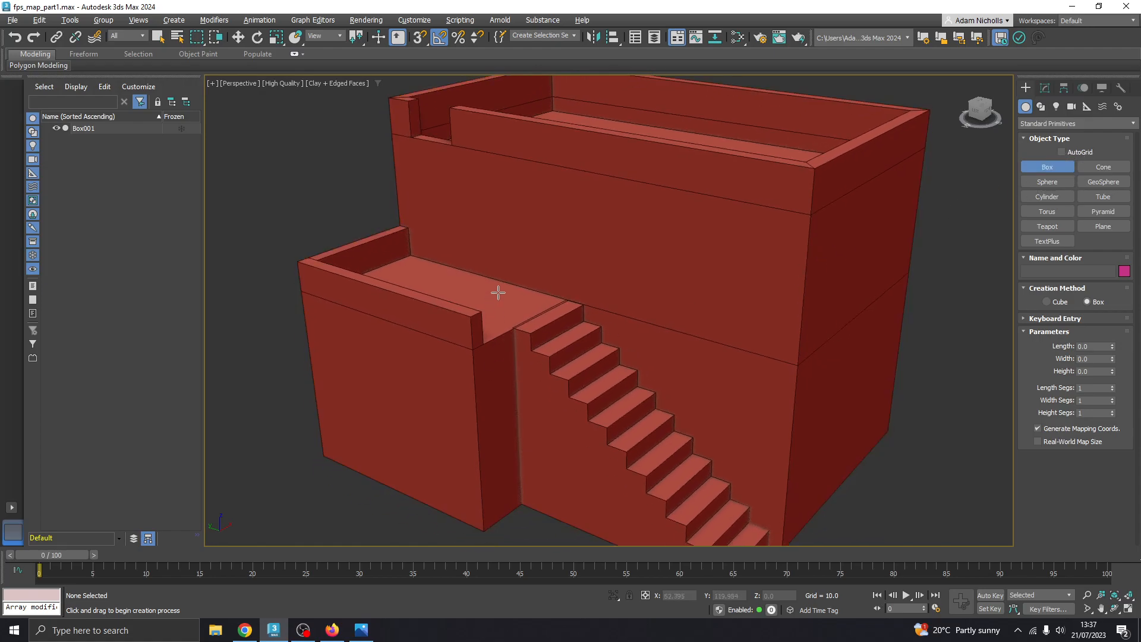
drag(499, 288, 504, 328)
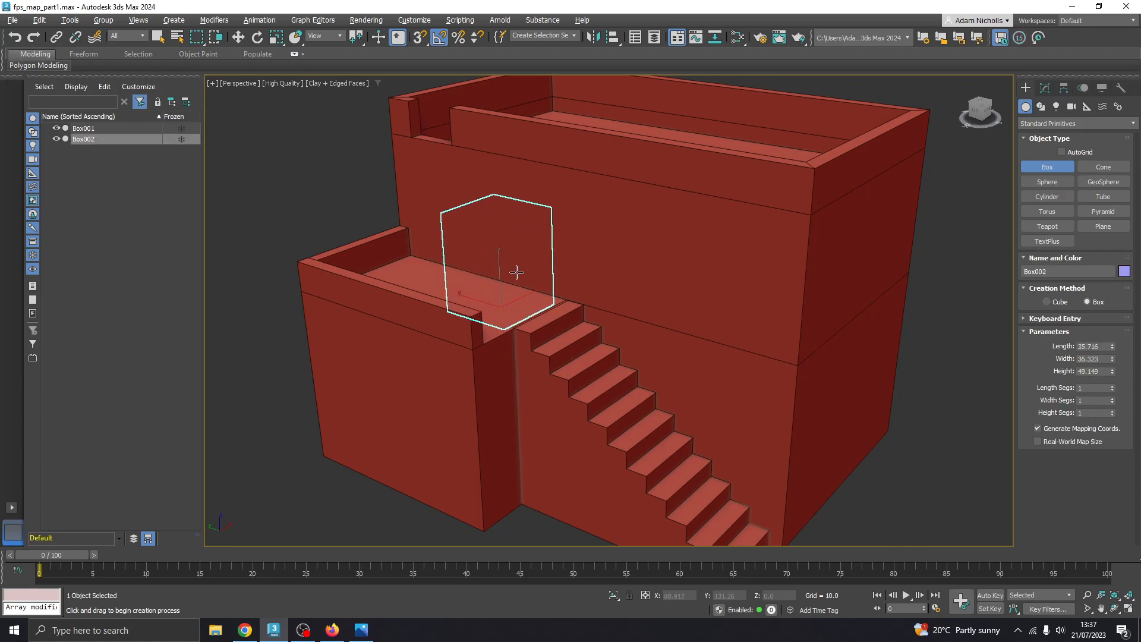
alt+middle_drag(515, 270, 565, 315)
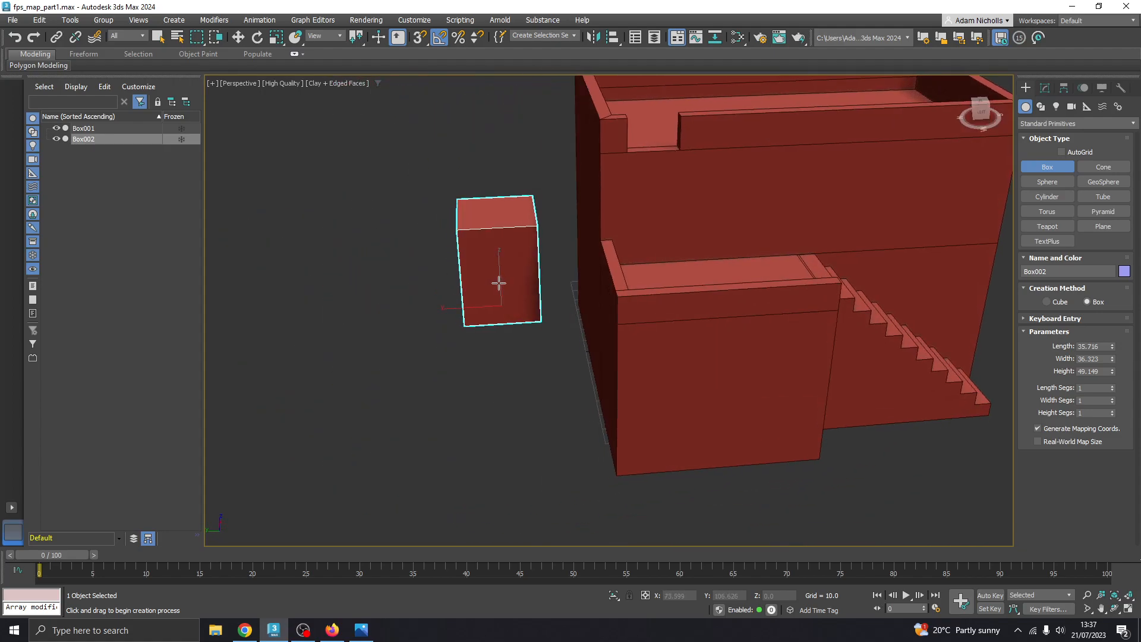
key(Delete)
alt+middle_drag(677, 307, 413, 268)
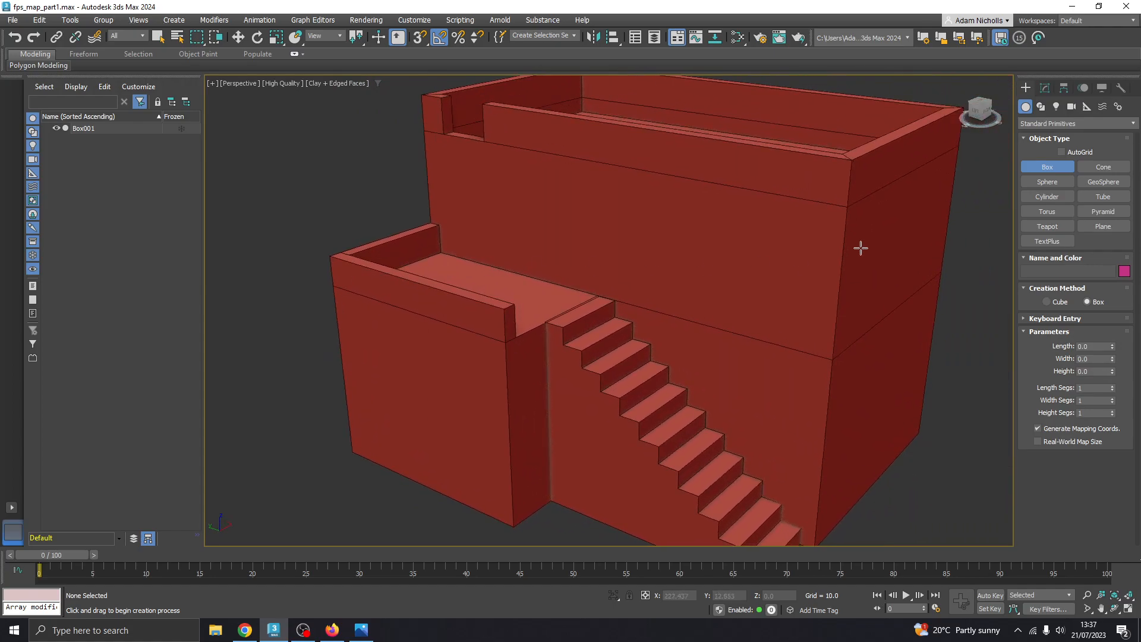
- Enable AutoGrid and draw a door box about 36.3 long, 18.5 wide and 2.8 high on the upper wall above the terrace
click(1076, 151)
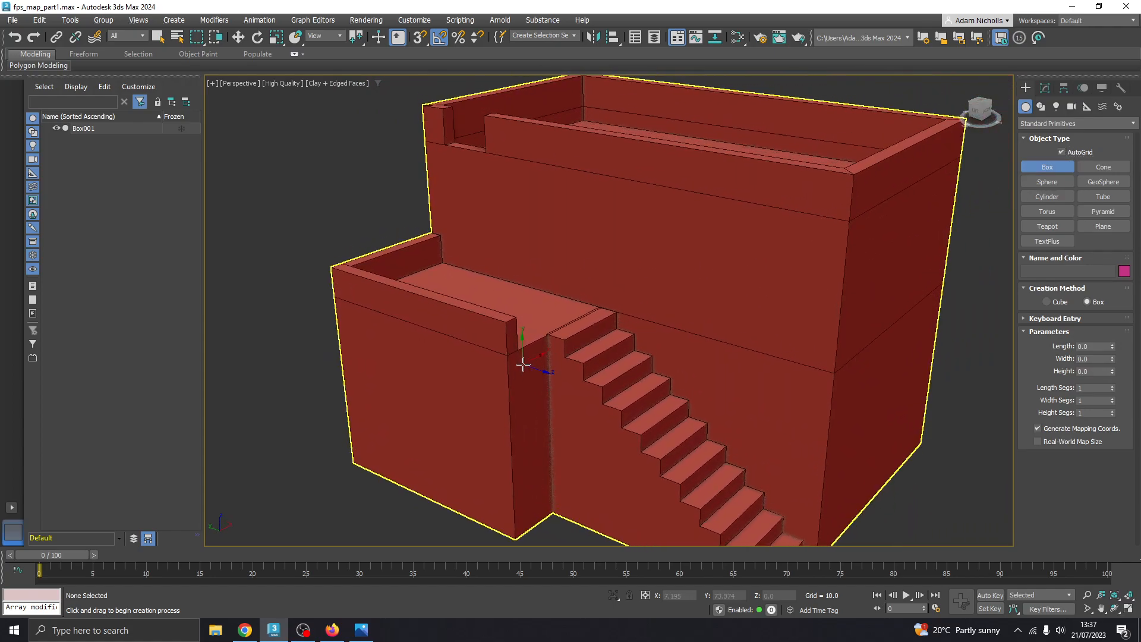
scroll(535, 308, up, 4)
middle_drag(535, 307, 531, 315)
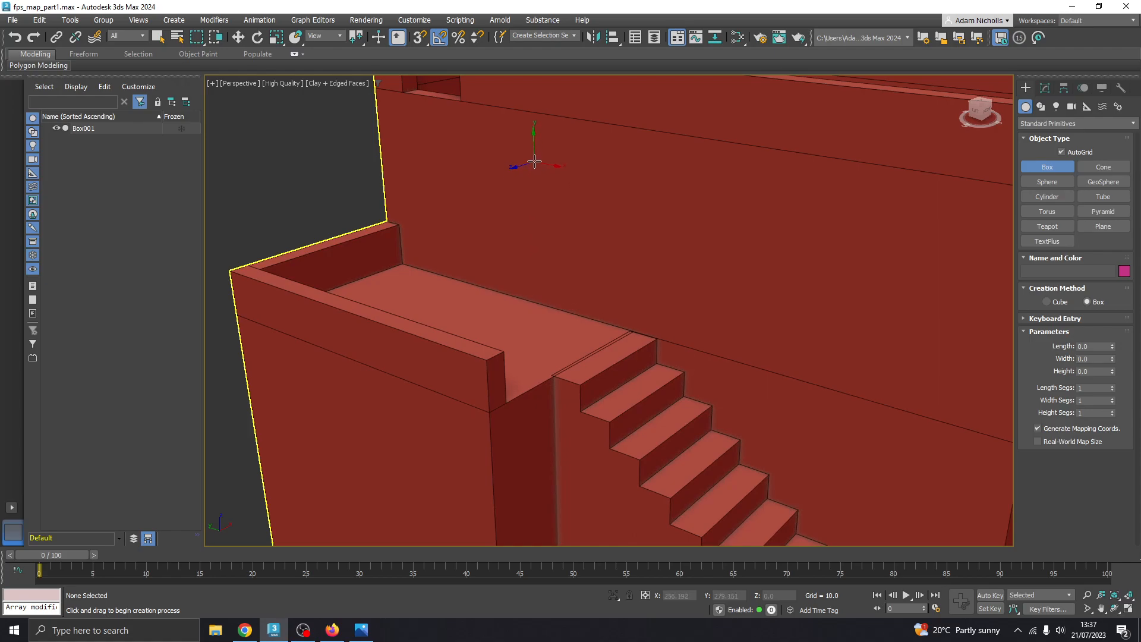
drag(535, 150, 604, 324)
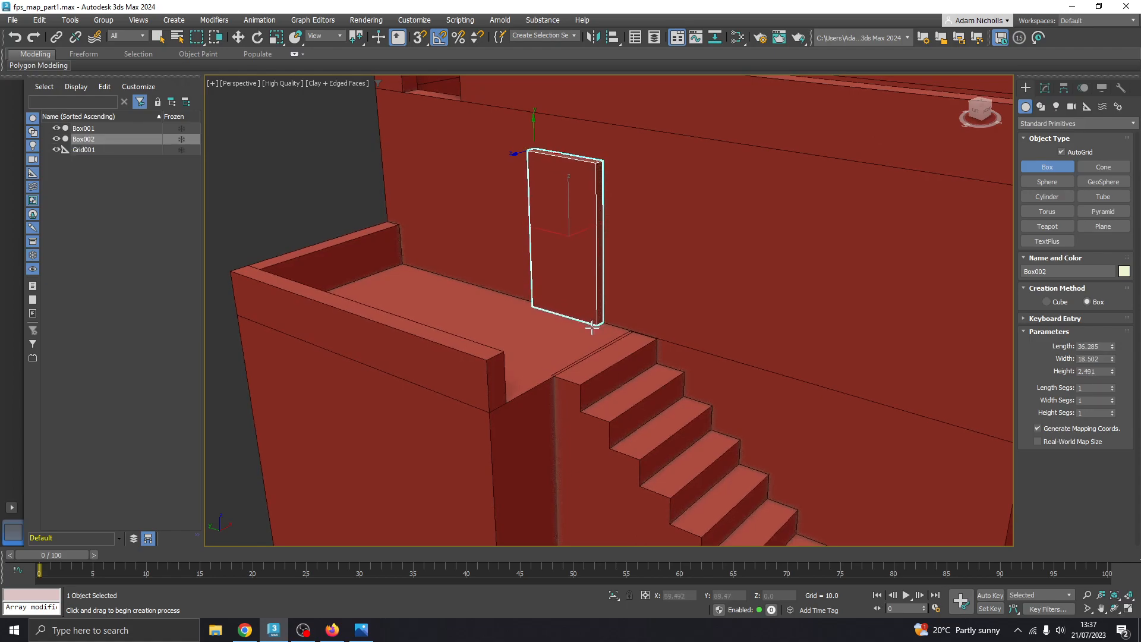
click(594, 325)
mouse_move(572, 319)
alt+middle_down()
mouse_move(554, 317)
mouse_move(542, 288)
mouse_move(754, 301)
mouse_move(643, 280)
mouse_move(580, 308)
alt+middle_up()
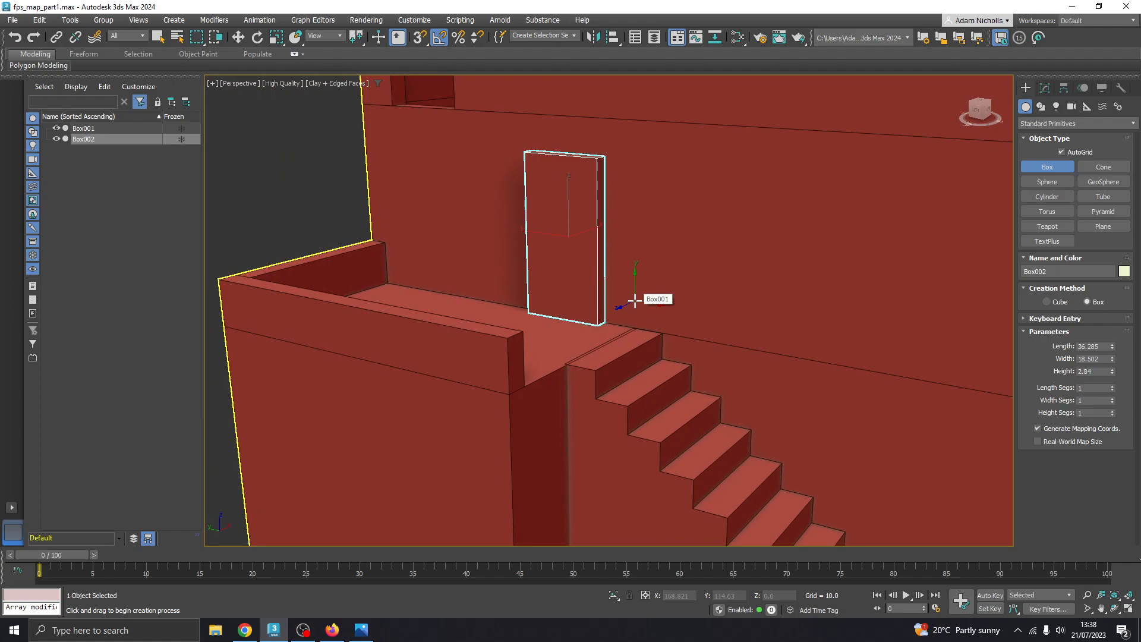
scroll(591, 275, up, 4)
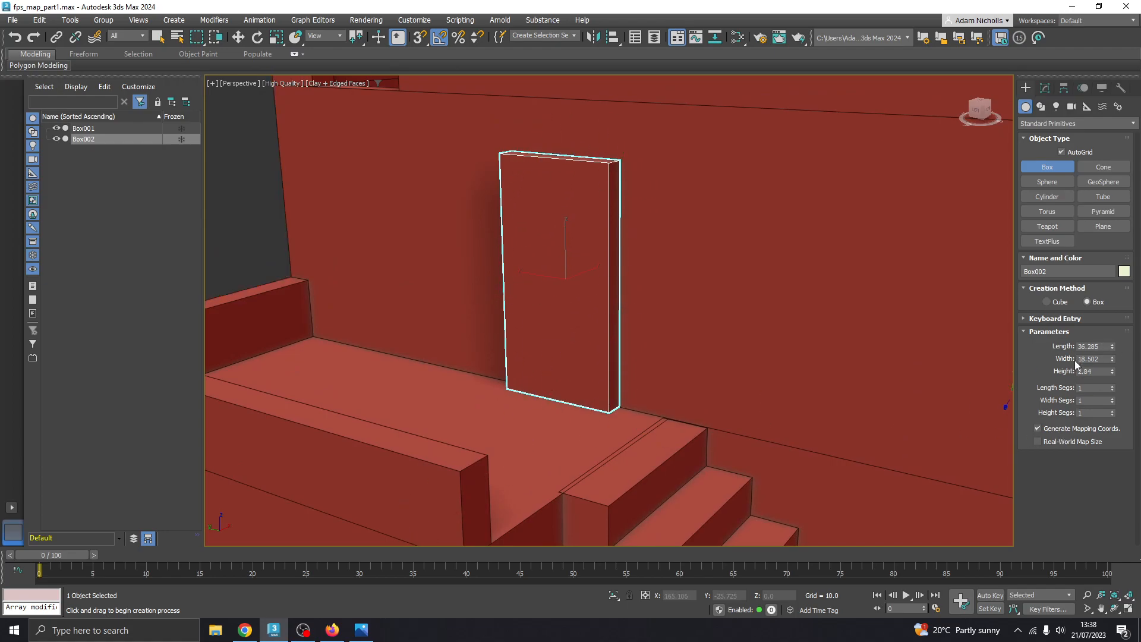
scroll(567, 270, up, 2)
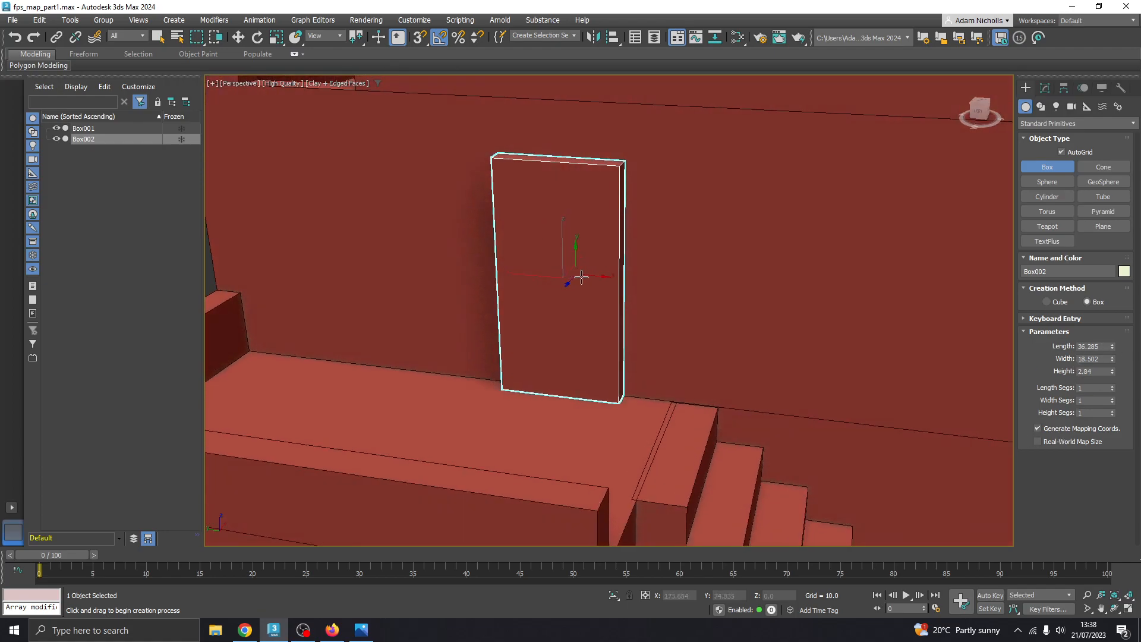
scroll(618, 297, down, 3)
- Check the door in the reference image and adjust the door box to a length of about 39.9 and height of about 2.3
click(357, 631)
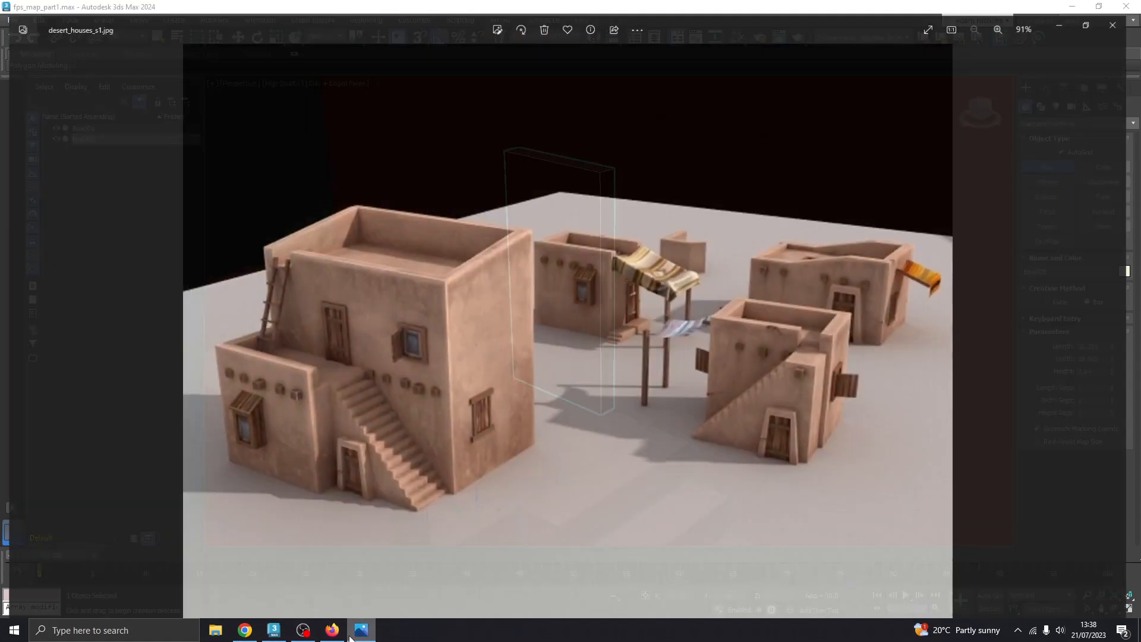
click(355, 637)
alt+middle_drag(606, 230, 644, 214)
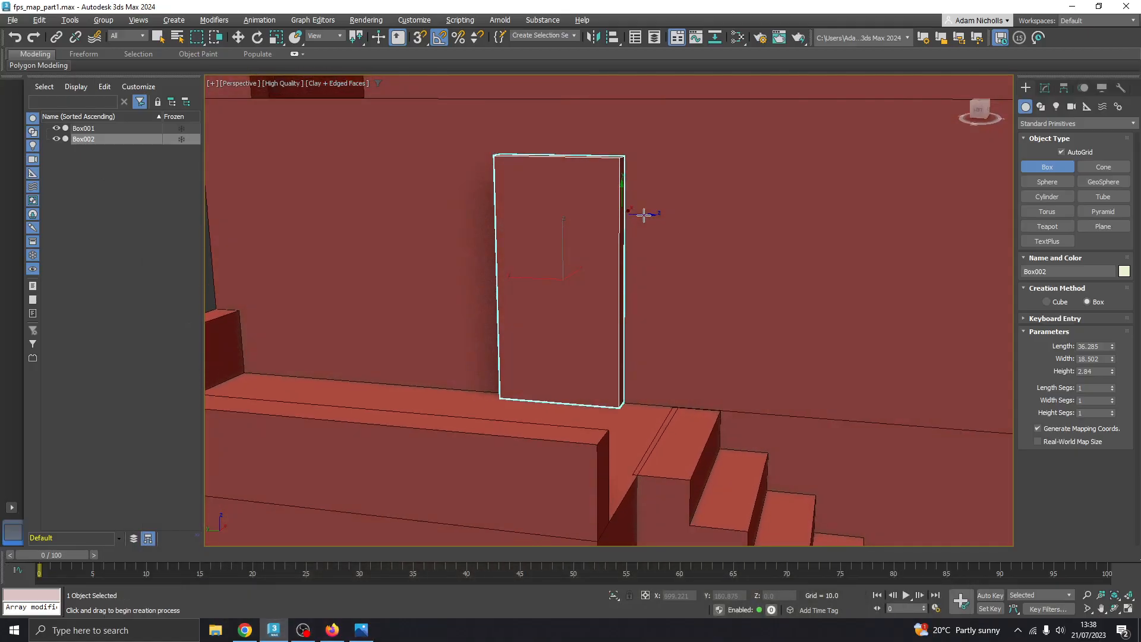
scroll(563, 287, down, 3)
alt+middle_drag(535, 337, 514, 374)
click(364, 631)
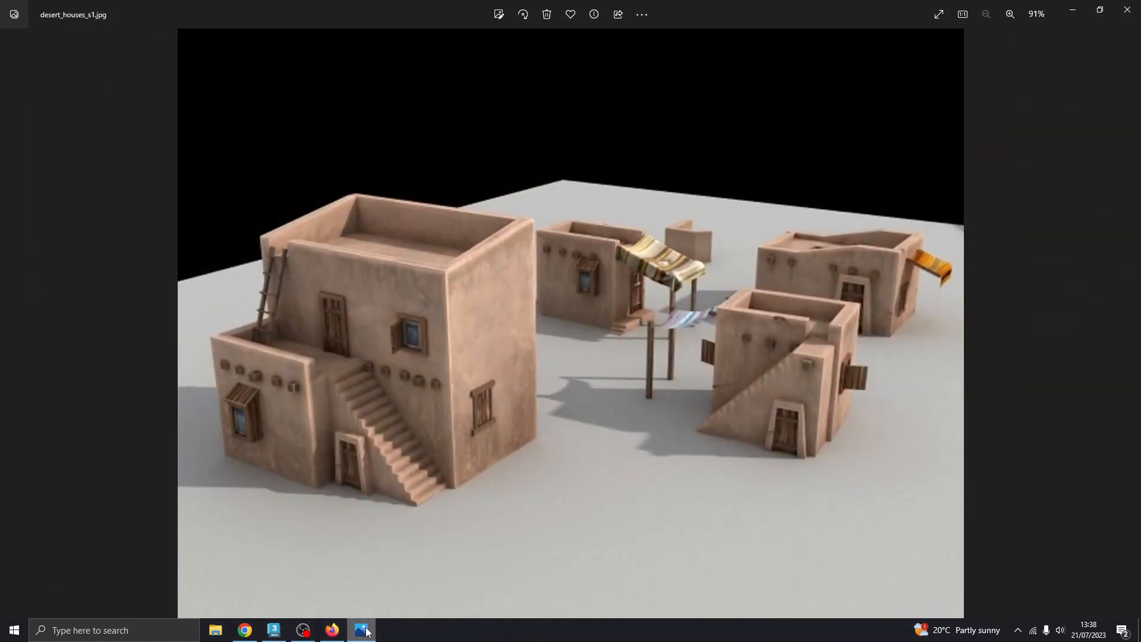
click(364, 631)
alt+middle_drag(602, 299, 602, 309)
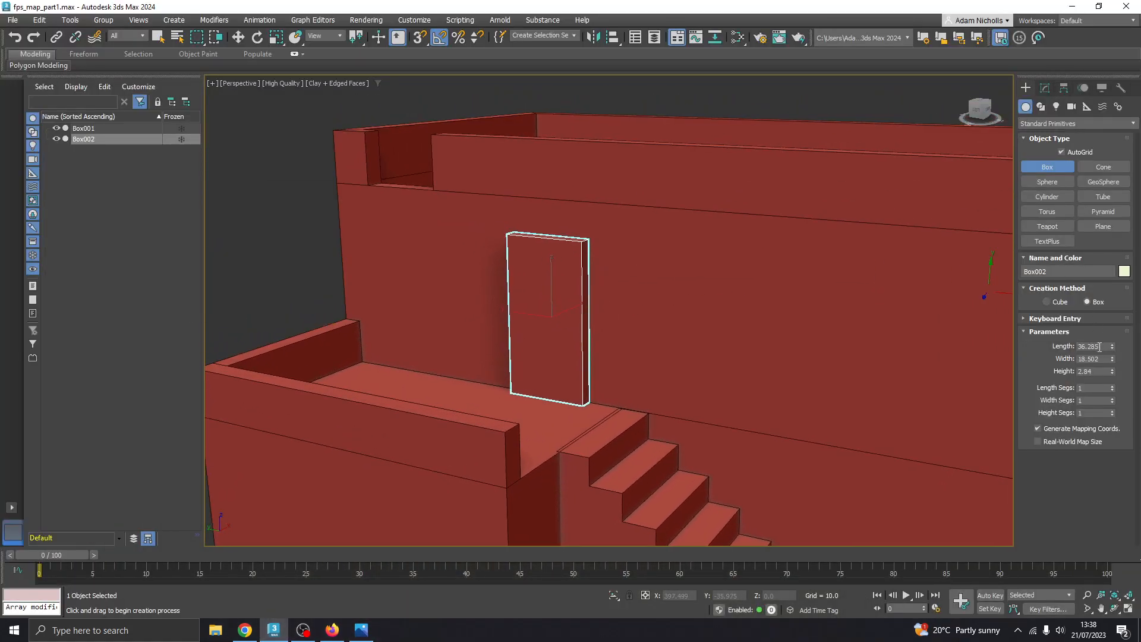
drag(1112, 371, 1113, 386)
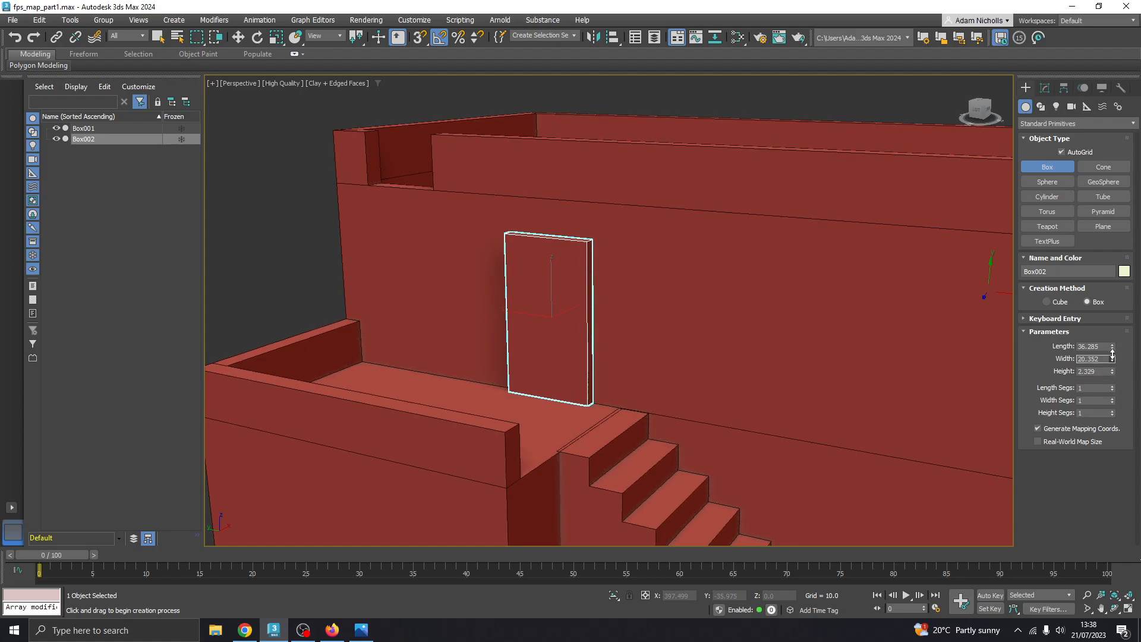
drag(1113, 347, 1115, 340)
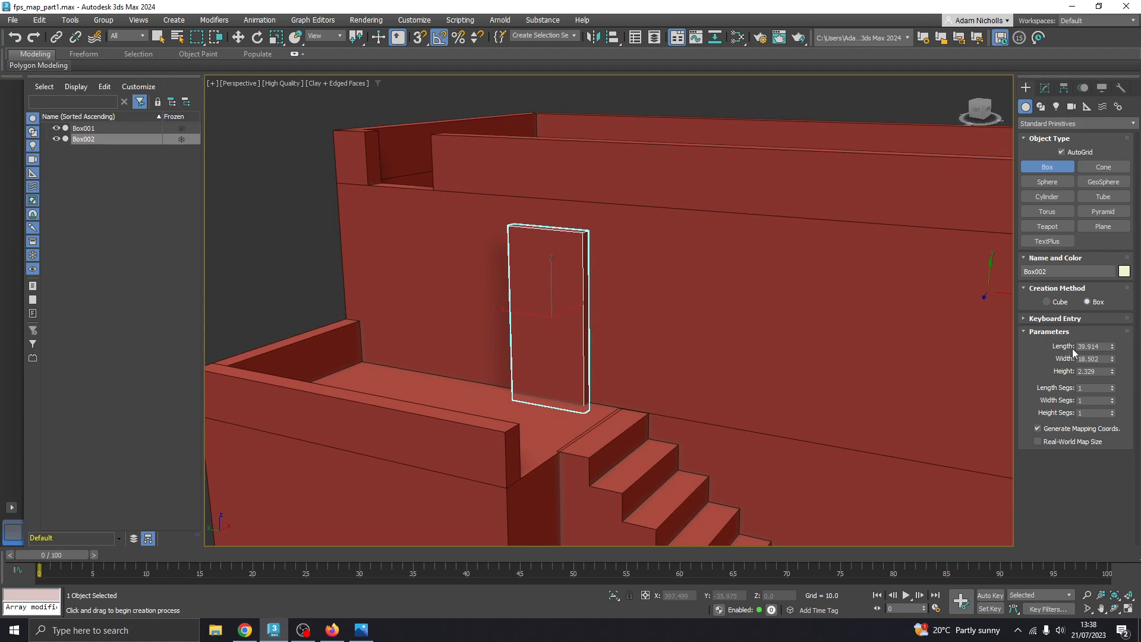
middle_drag(573, 303, 555, 309)
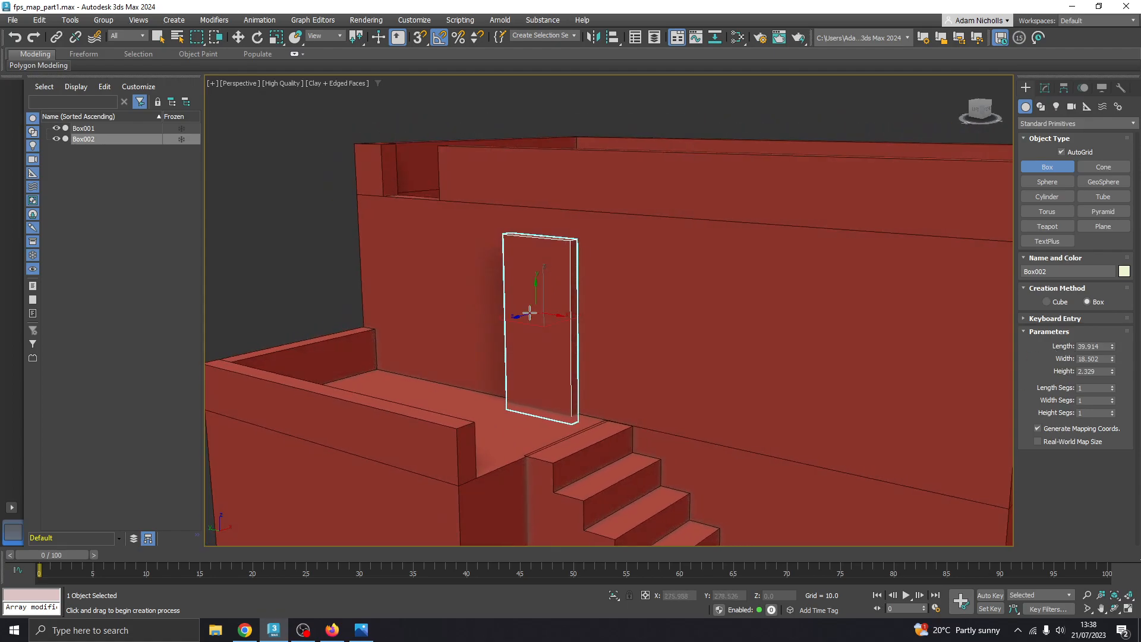
- Turn off AutoGrid and move the door box up to Z 83.901 so it stands on the terrace floor
click(1067, 154)
click(238, 37)
scroll(543, 284, up, 3)
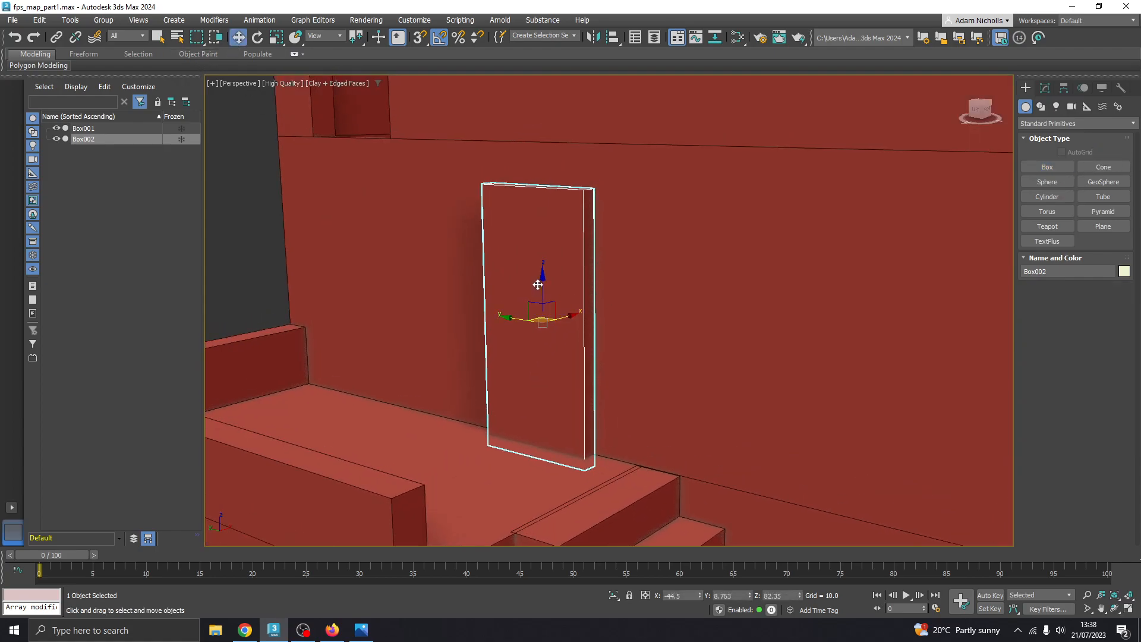
alt+middle_drag(558, 283, 743, 280)
- Check the reference image again and thin the door box to a height of about 1.56
click(1045, 88)
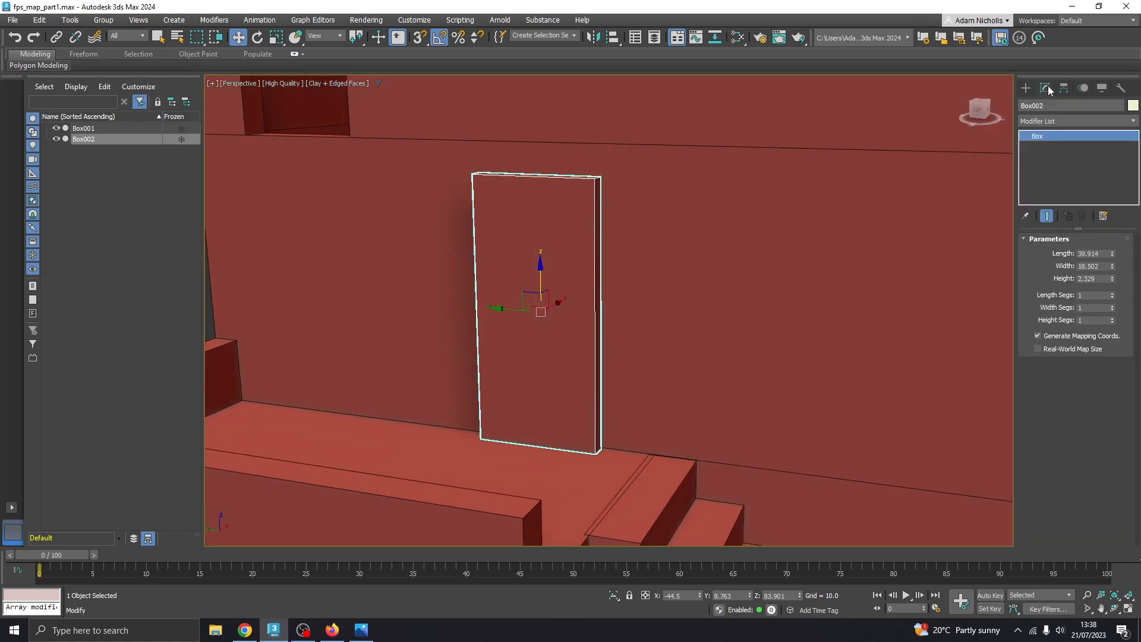
alt+middle_drag(527, 337, 543, 372)
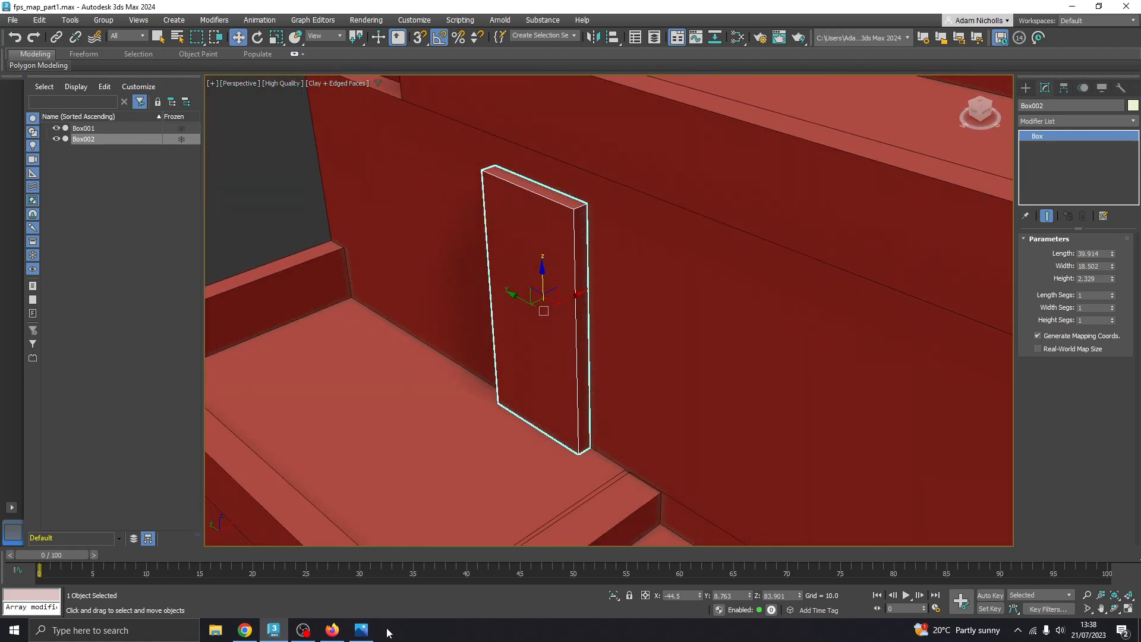
click(360, 630)
click(361, 630)
scroll(559, 246, up, 2)
drag(1113, 269, 1114, 299)
key(ctrl+z)
alt+middle_drag(738, 315, 597, 313)
alt+middle_drag(600, 315, 584, 324)
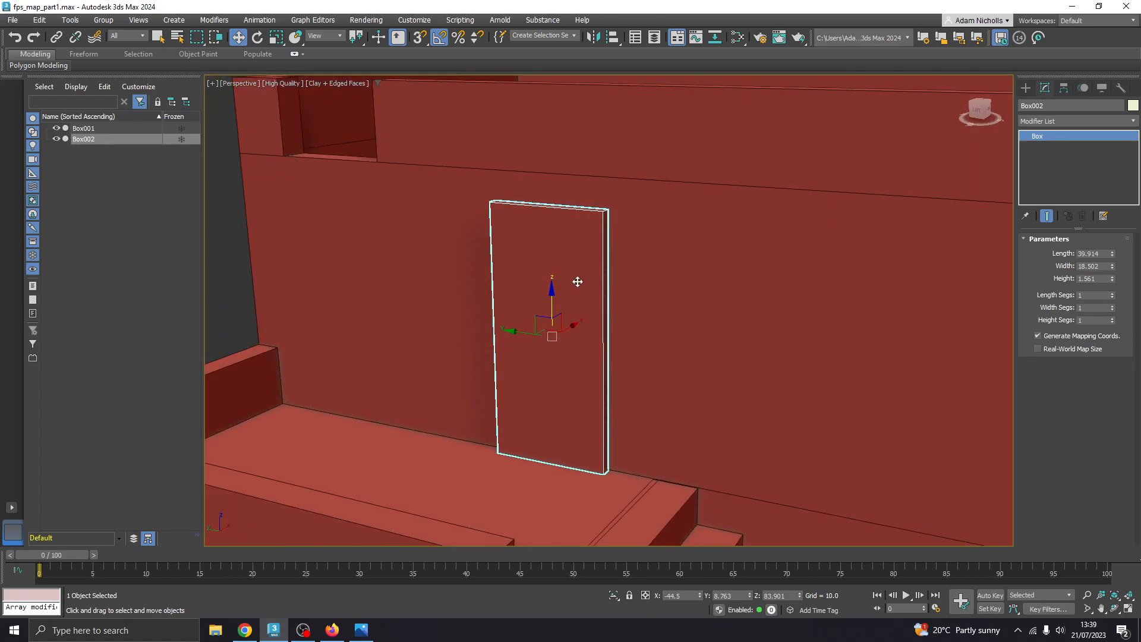
- Convert the door box to an Editable Poly
right_click(538, 285)
mouse_move(576, 436)
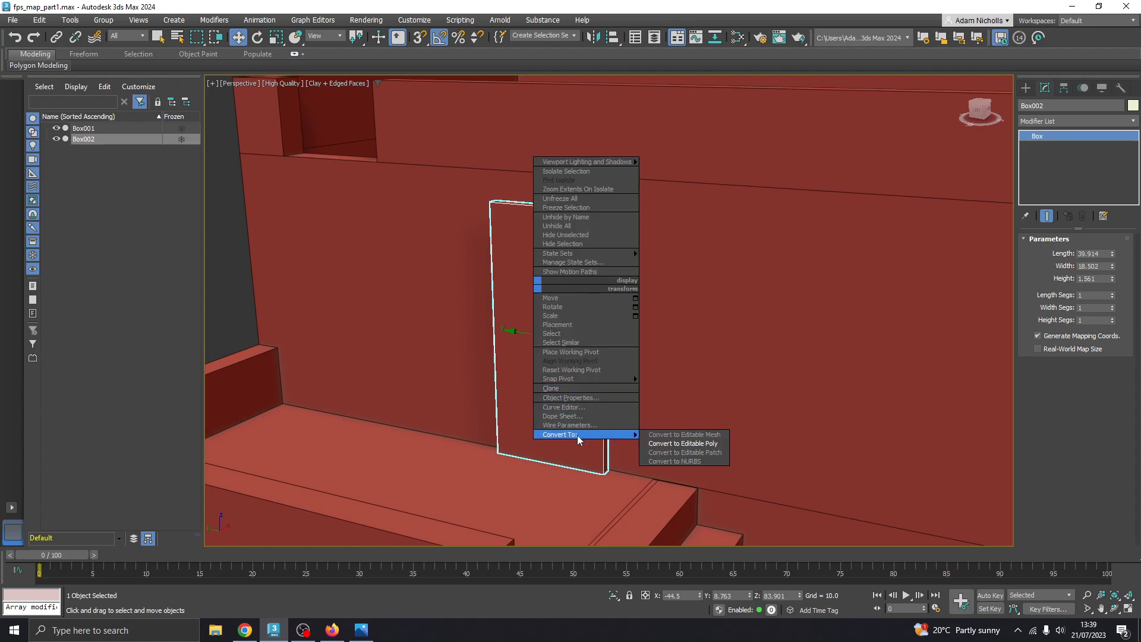
click(683, 443)
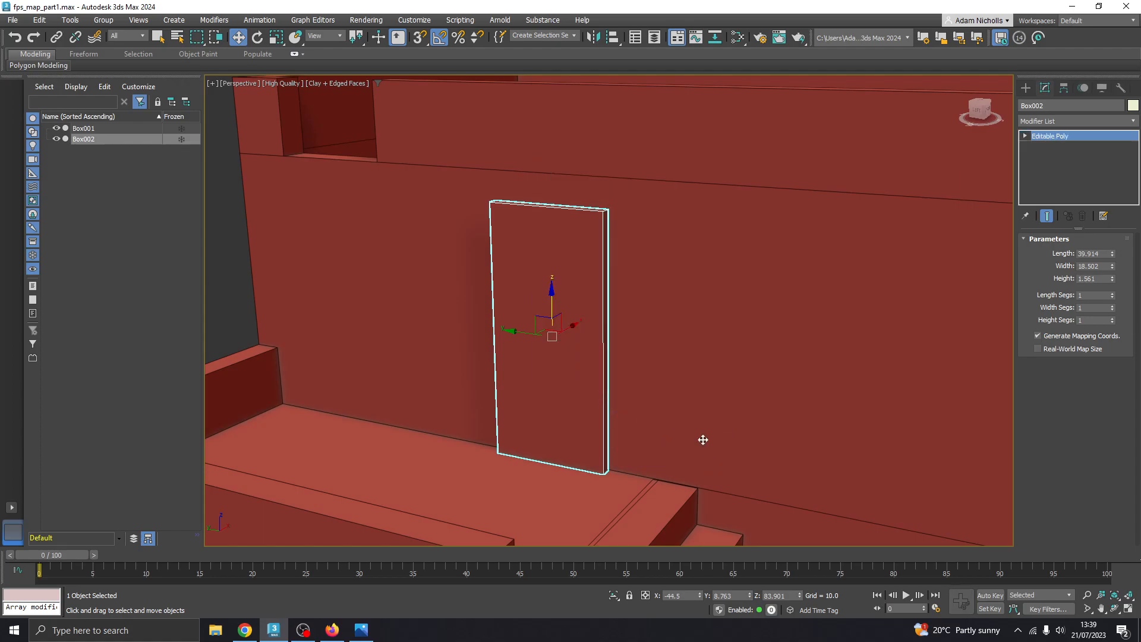
- Check the door in the reference image, and select the door box's top and bottom front edges in Edge mode
click(361, 630)
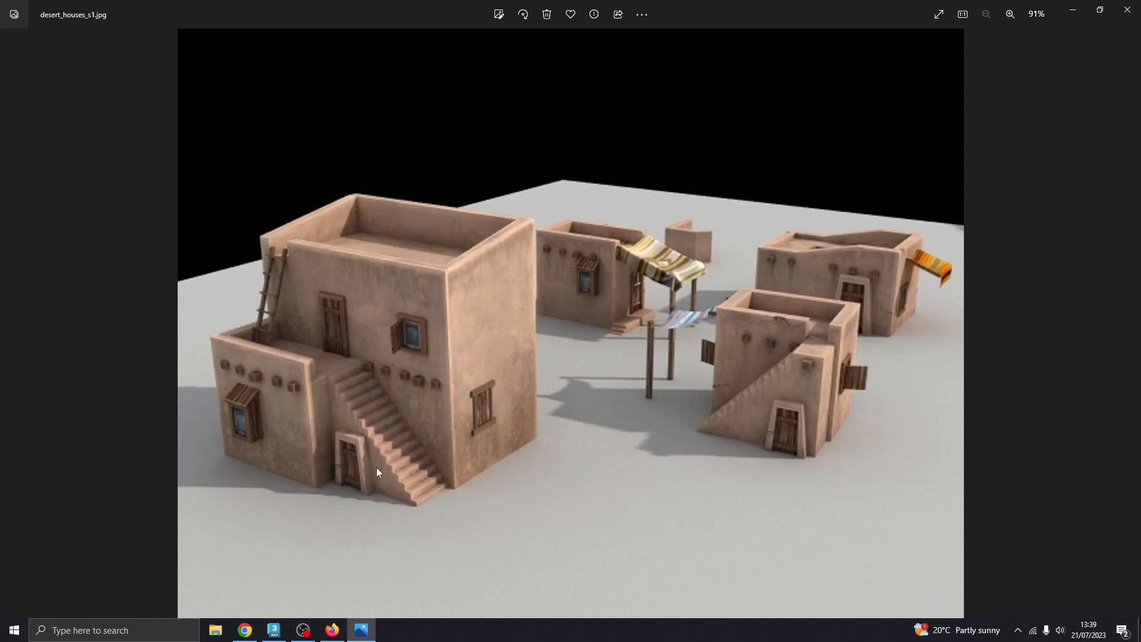
click(373, 631)
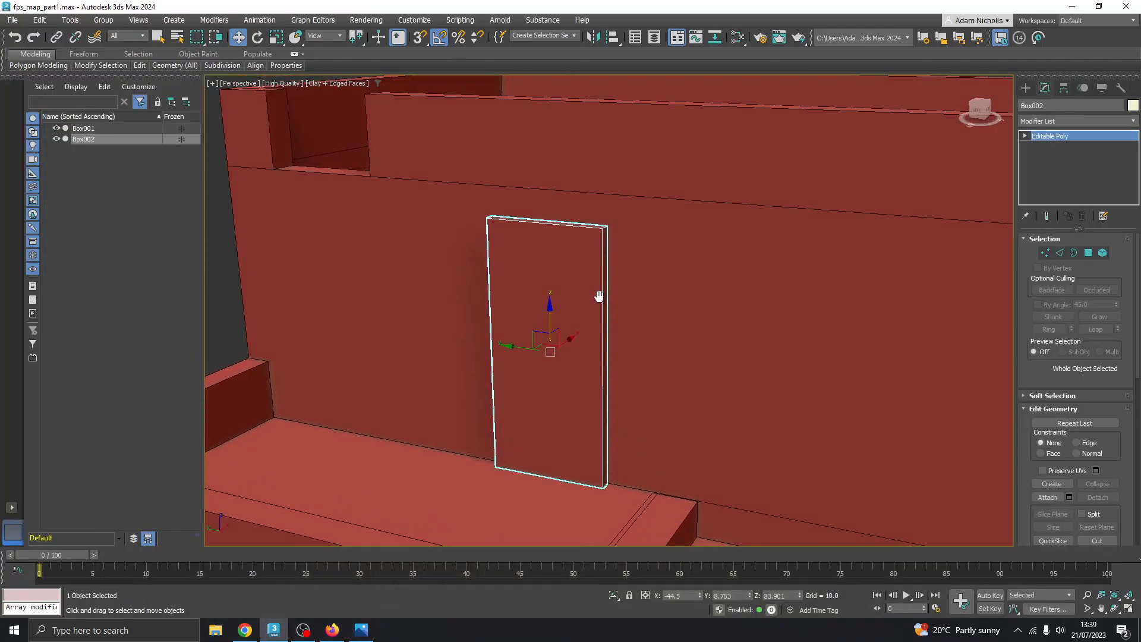
click(1025, 136)
click(1046, 156)
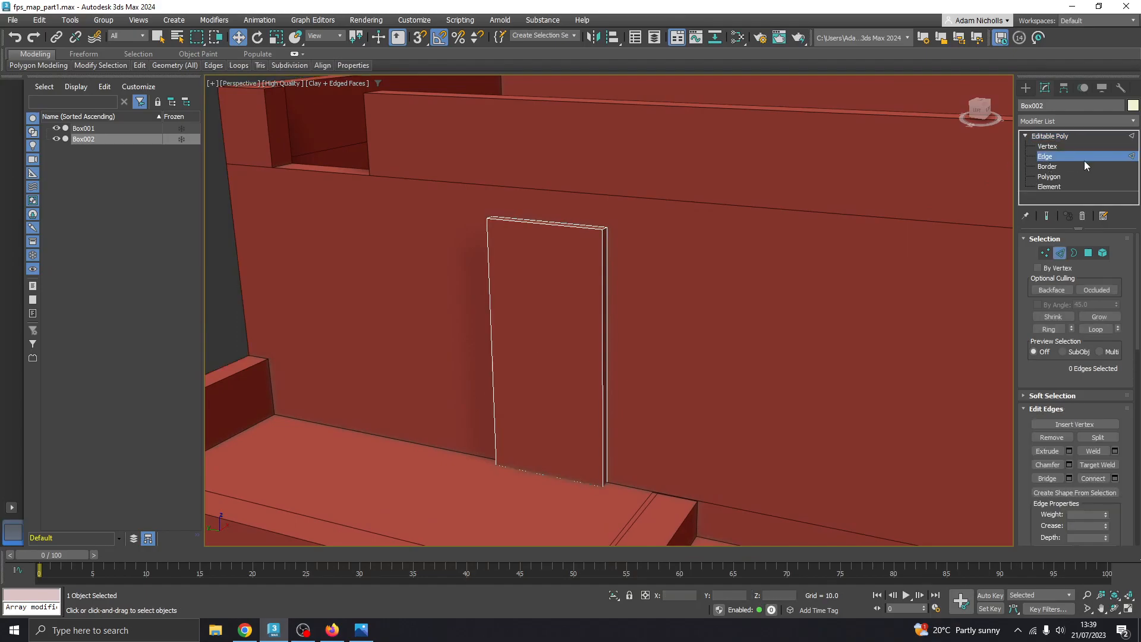
alt+middle_drag(544, 283, 494, 298)
click(535, 226)
mouse_move(572, 325)
alt+middle_down()
mouse_move(532, 247)
mouse_move(559, 342)
alt+middle_up()
click(530, 487)
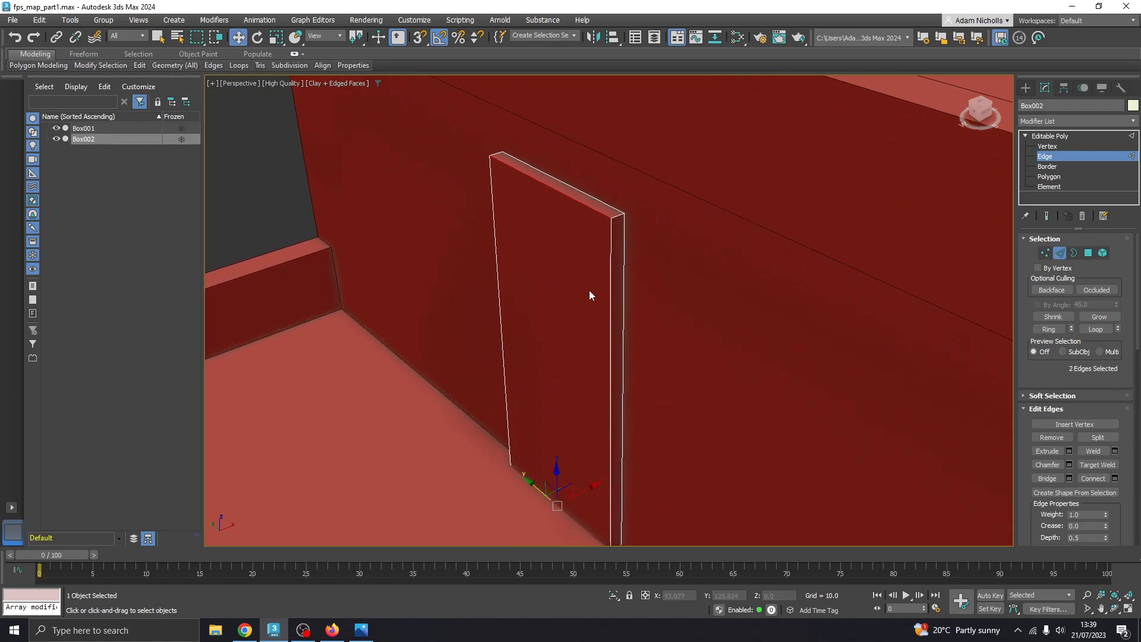
alt+middle_drag(444, 376, 590, 263)
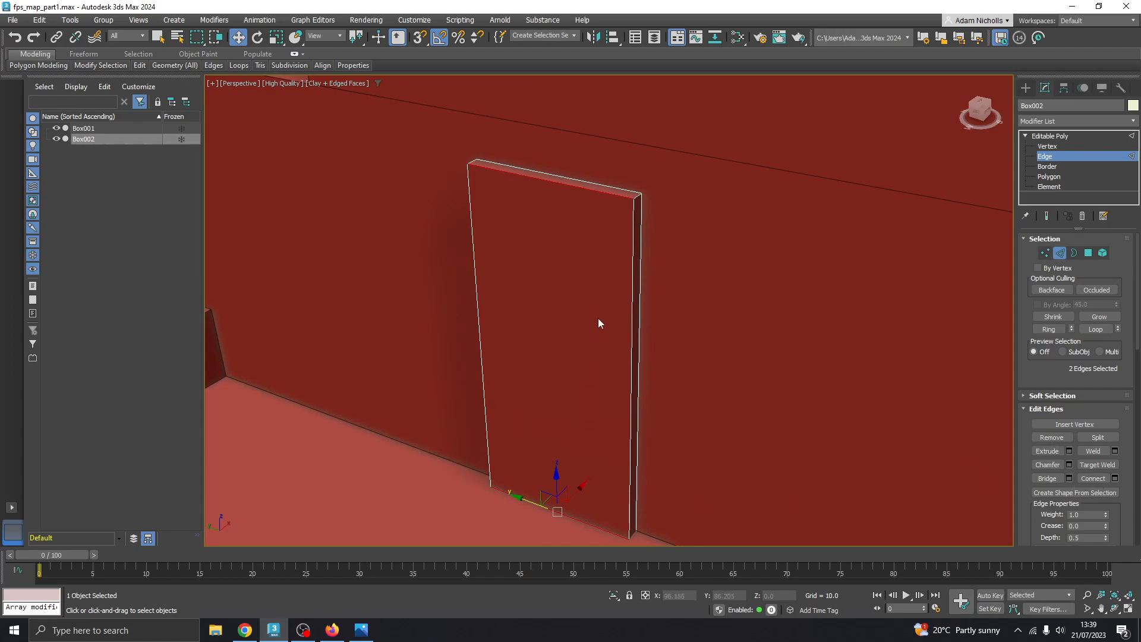
- Connect the selected top and bottom edges with 2 segments and a pinch of 71, comparing the frame width with the reference image
click(1115, 479)
drag(596, 149, 741, 203)
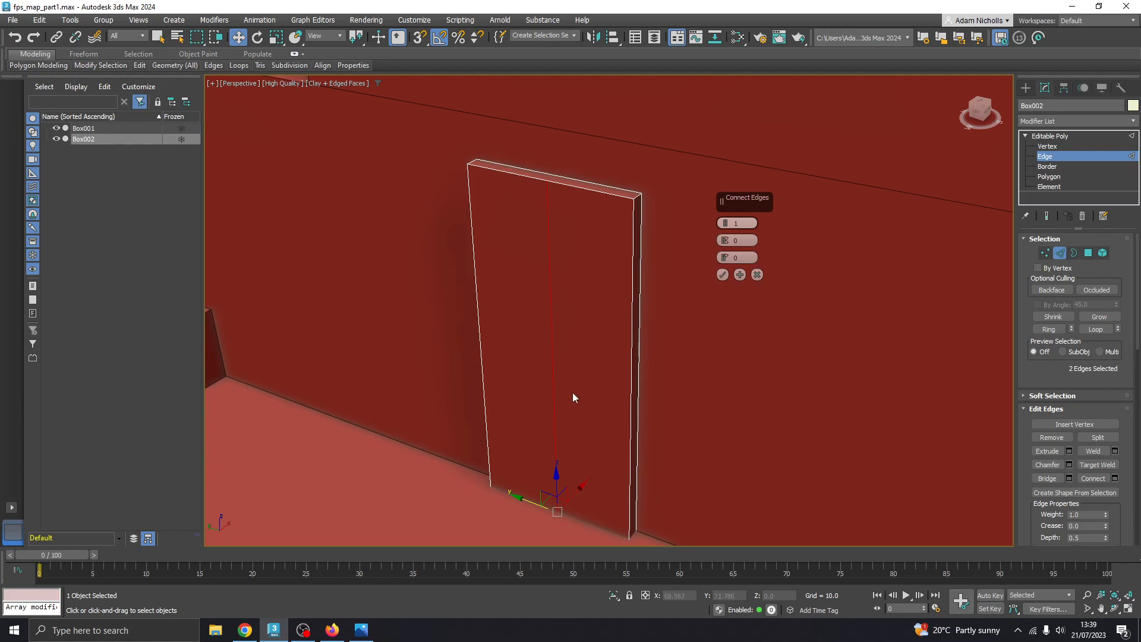
click(726, 220)
drag(725, 243, 703, 73)
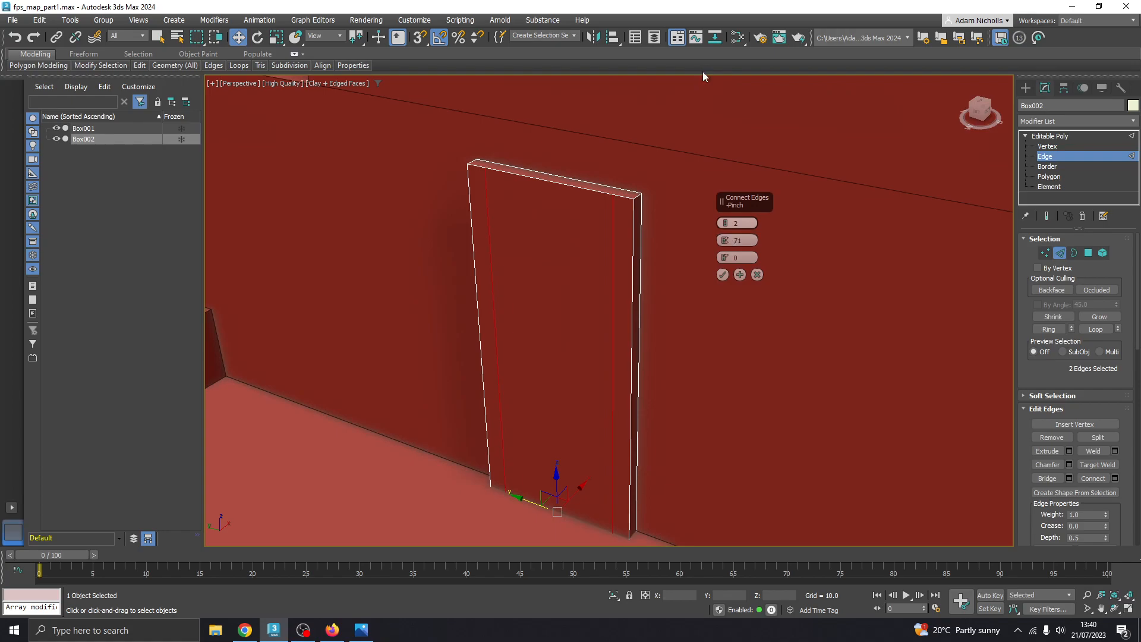
click(357, 637)
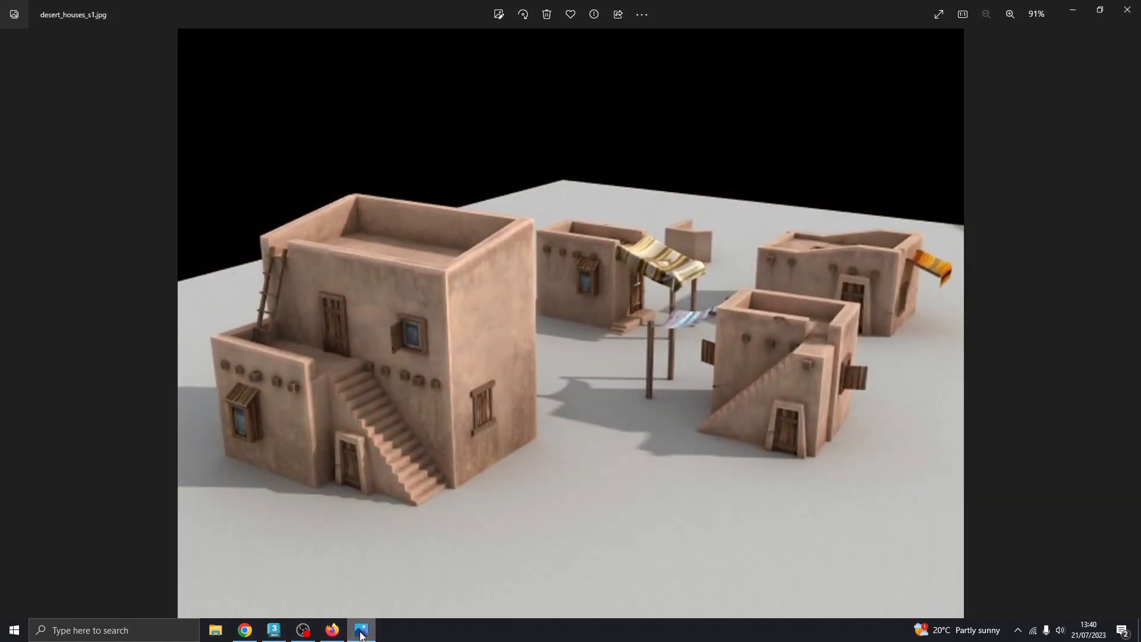
click(356, 635)
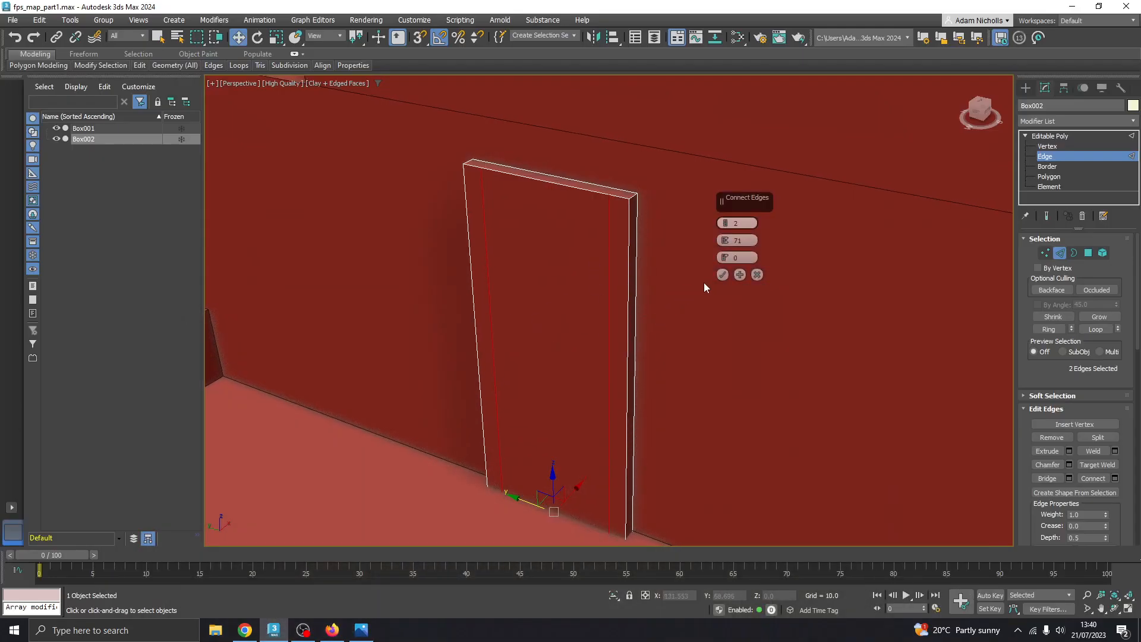
click(723, 274)
click(678, 374)
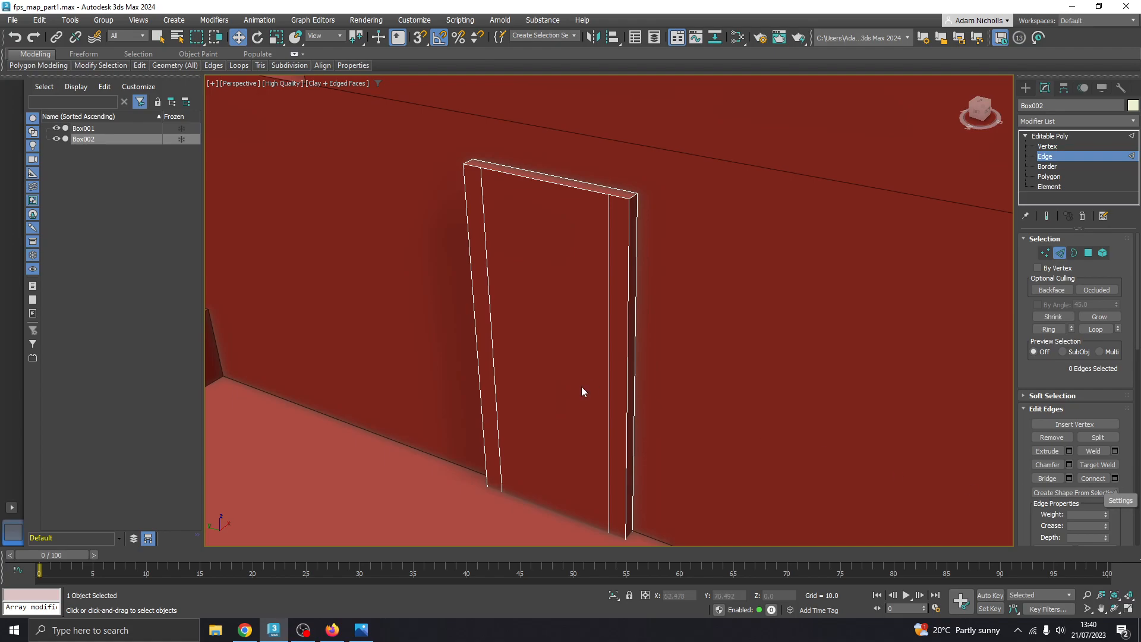
- Select the four vertical edges on the door's front face and try connecting them, undoing that connection
scroll(553, 351, down, 3)
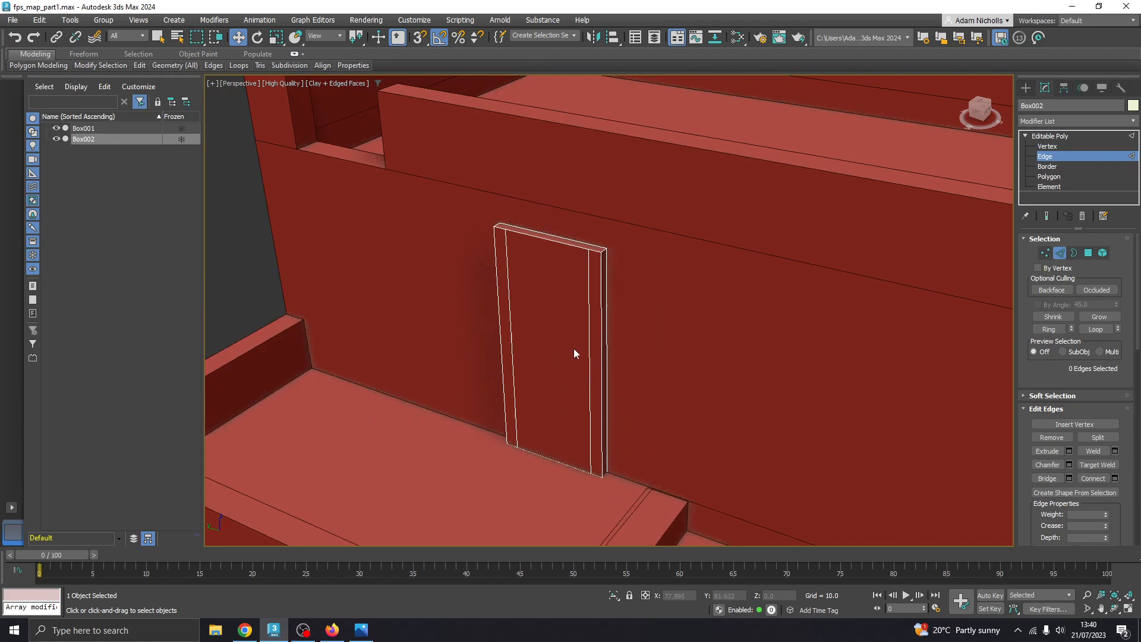
scroll(565, 344, up, 4)
middle_drag(526, 317, 516, 282)
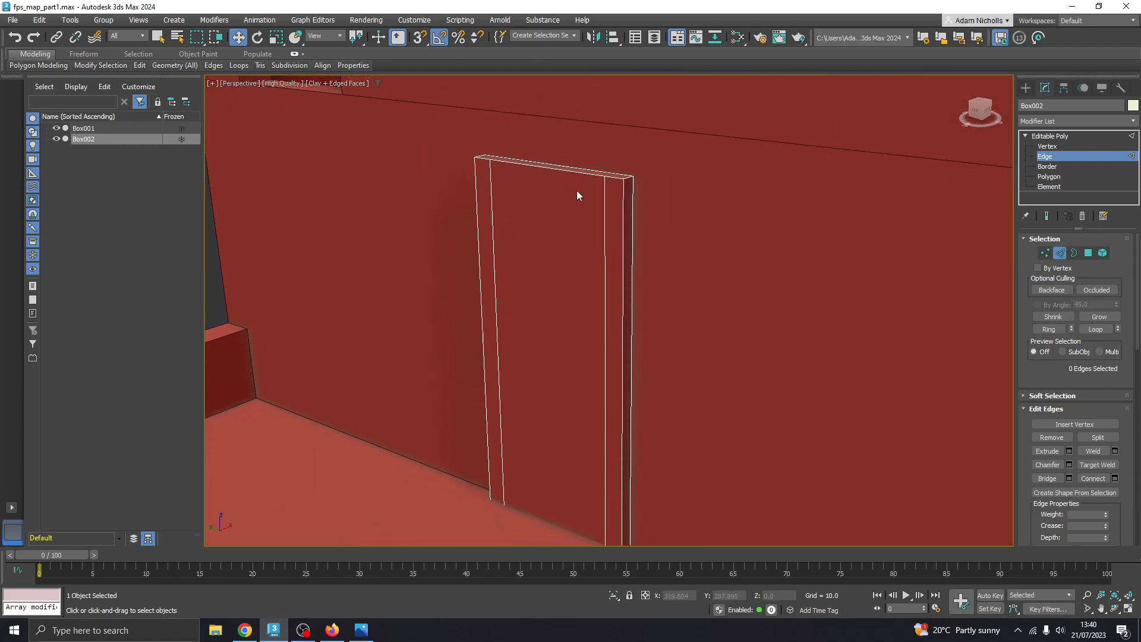
click(476, 191)
ctrl+click(492, 196)
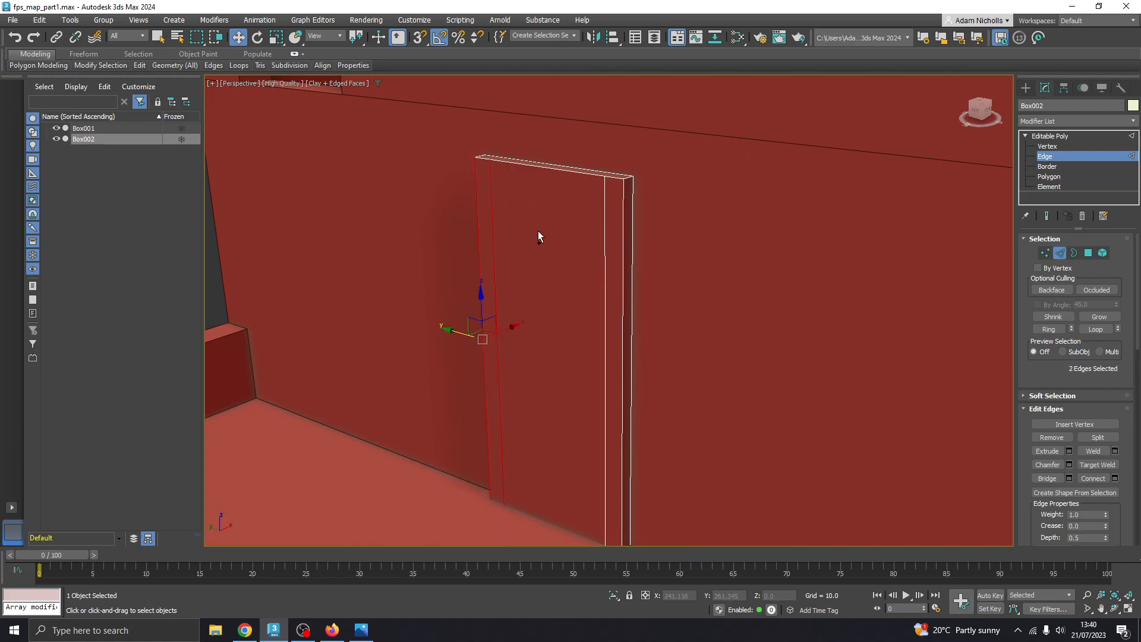
ctrl+click(605, 214)
ctrl+click(623, 229)
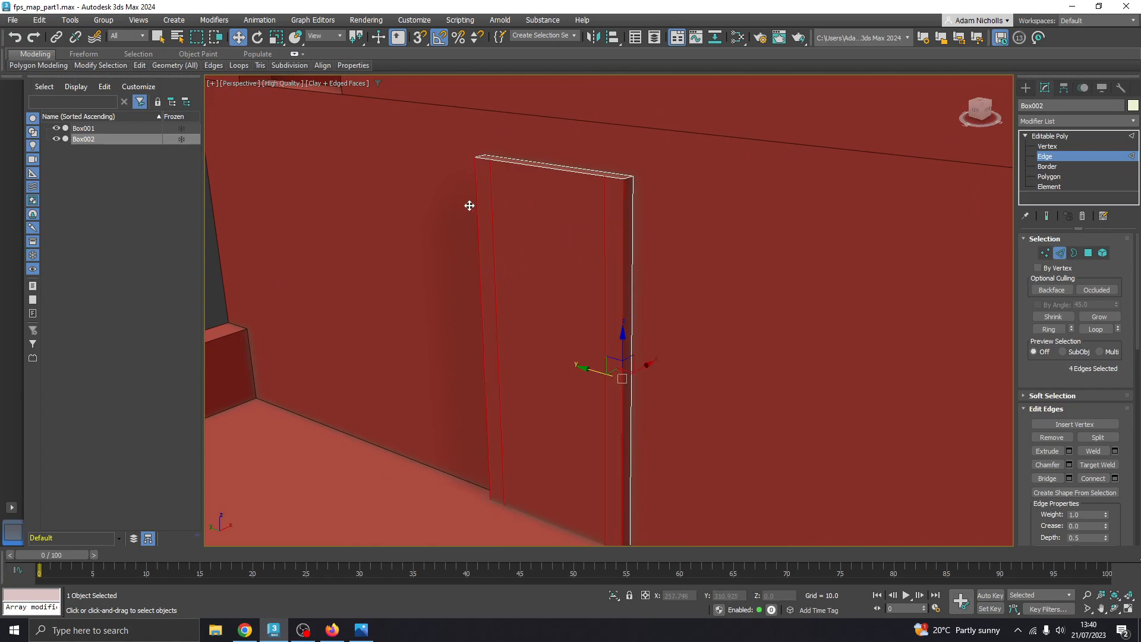
click(1093, 478)
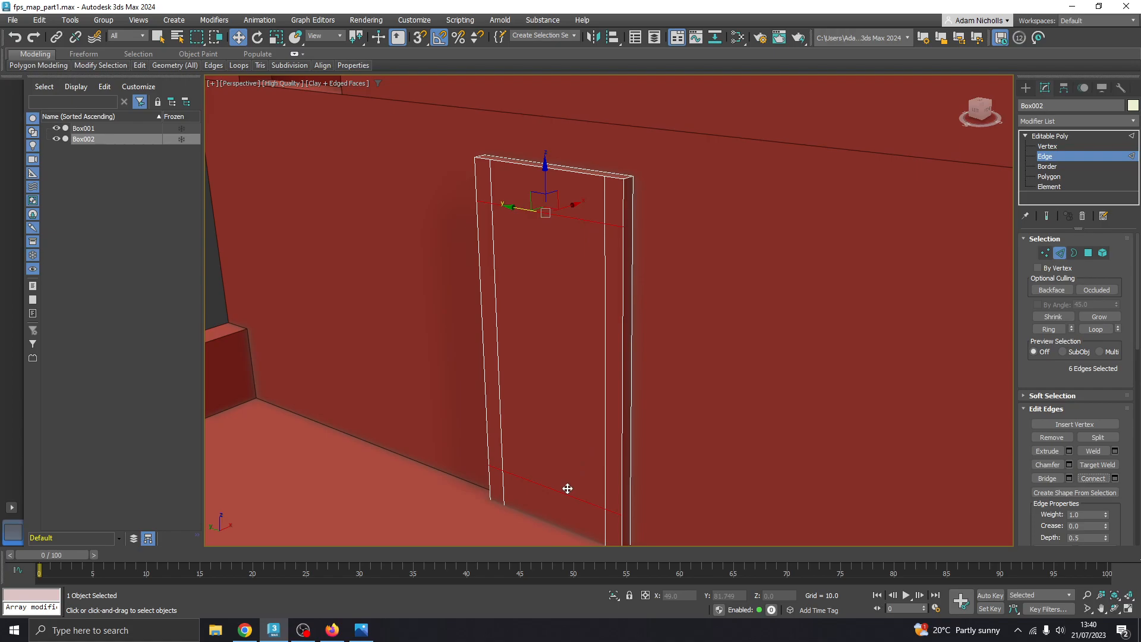
key(ctrl+z)
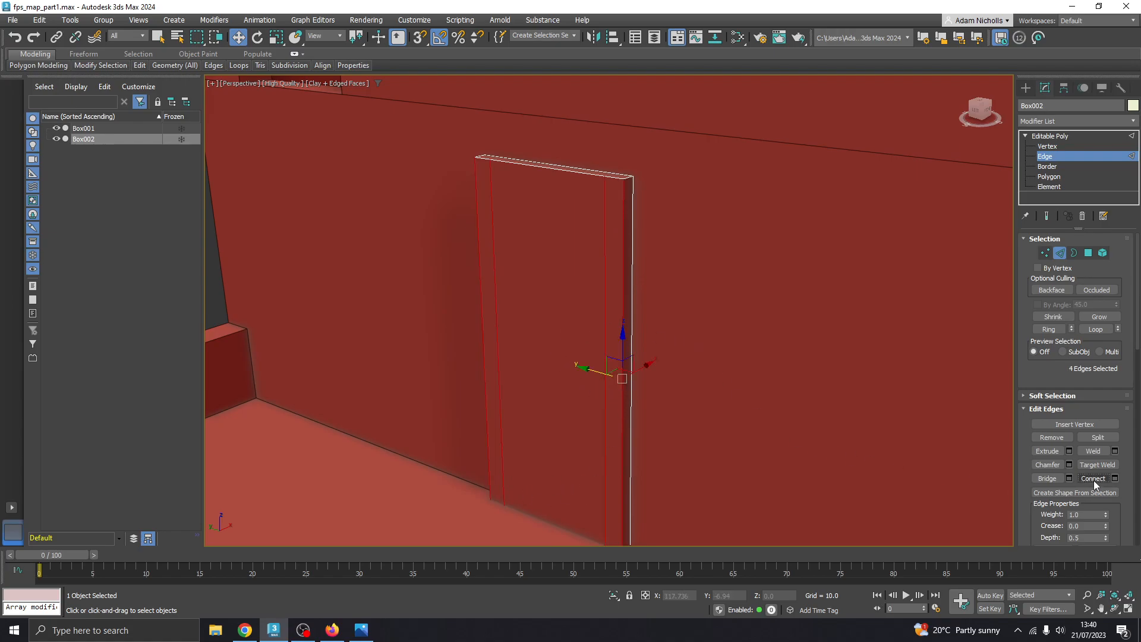
- Connect the four vertical front edges with 1 segment, pinch 0 and slide 90, placing the new edge line near the door's top
click(1115, 478)
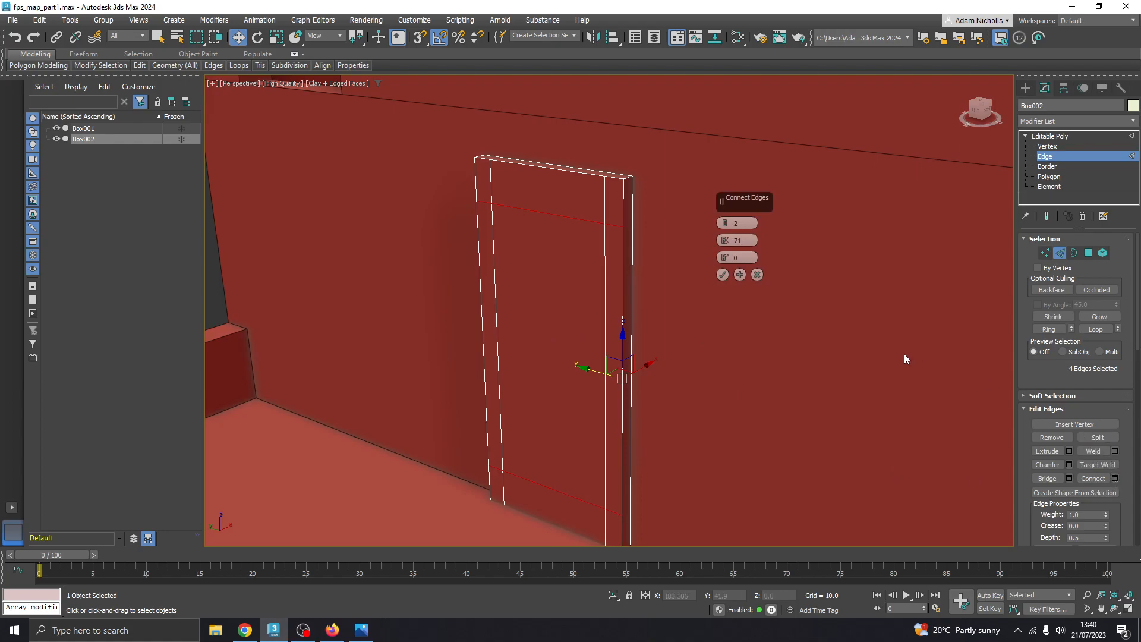
drag(738, 203, 742, 200)
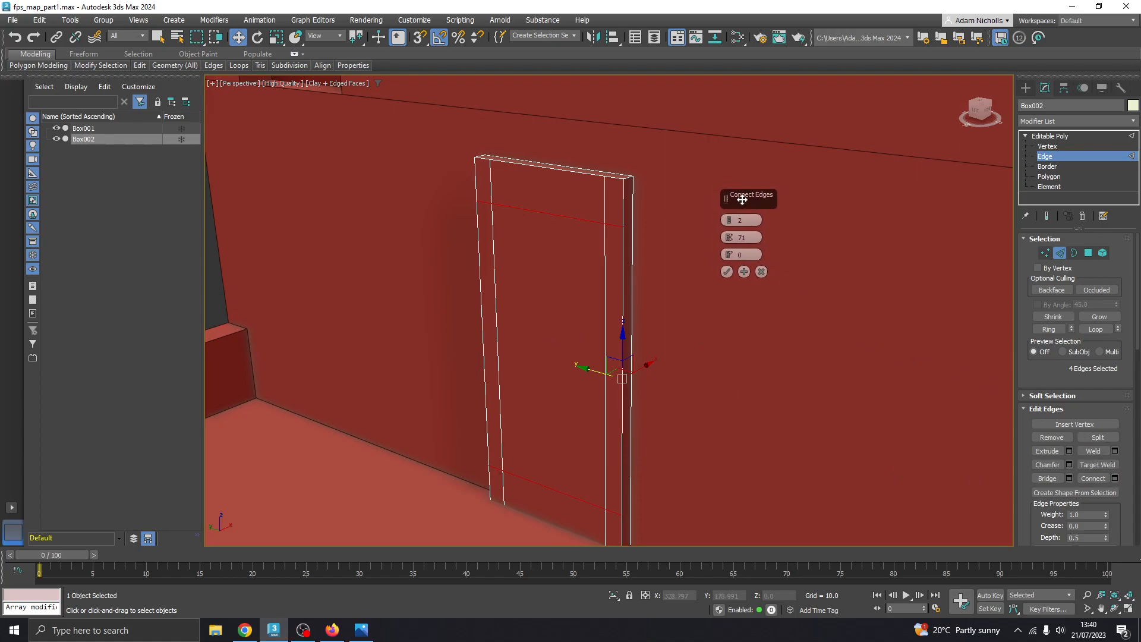
click(729, 224)
right_click(730, 237)
drag(732, 255, 721, 42)
click(726, 272)
click(554, 267)
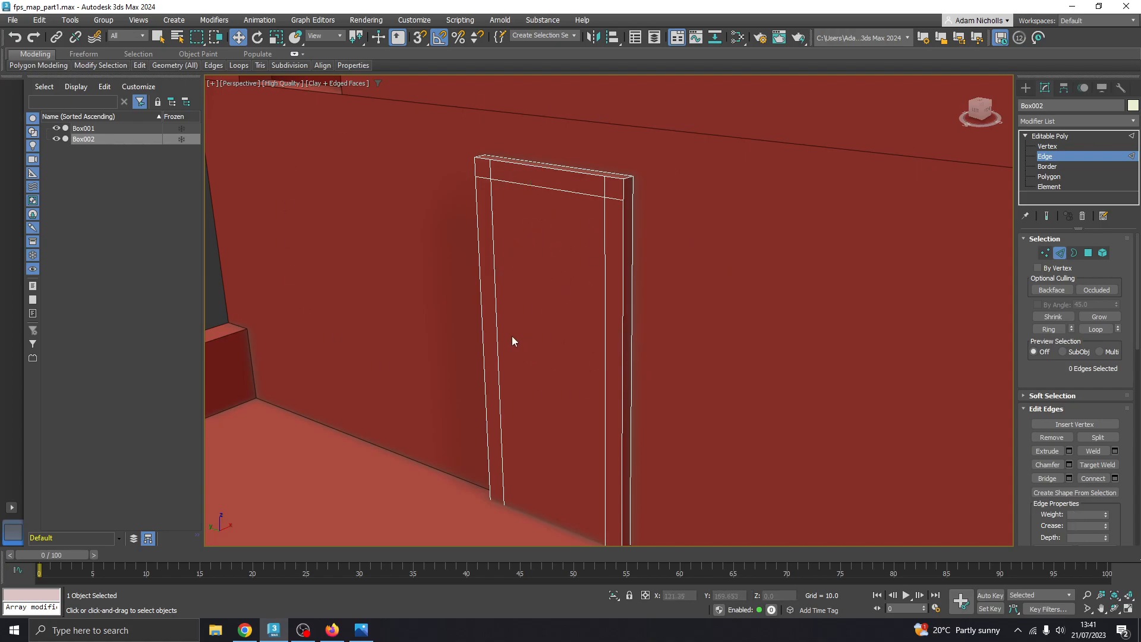
- Check the door in the reference image and select the five polygons forming the frame along the door's sides and top
click(1049, 177)
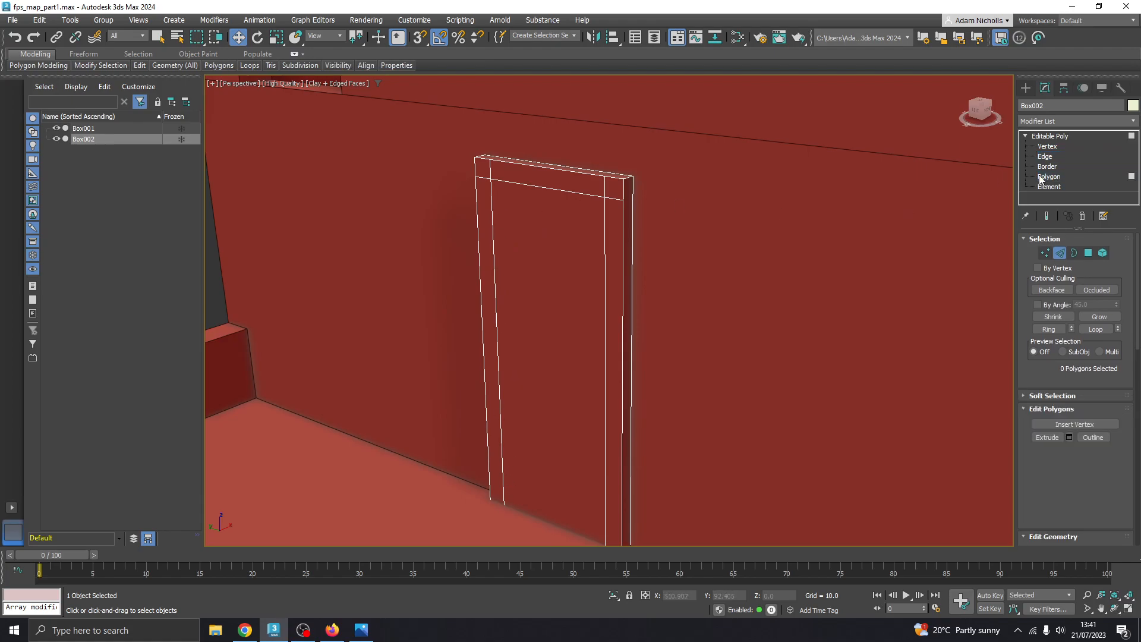
click(528, 250)
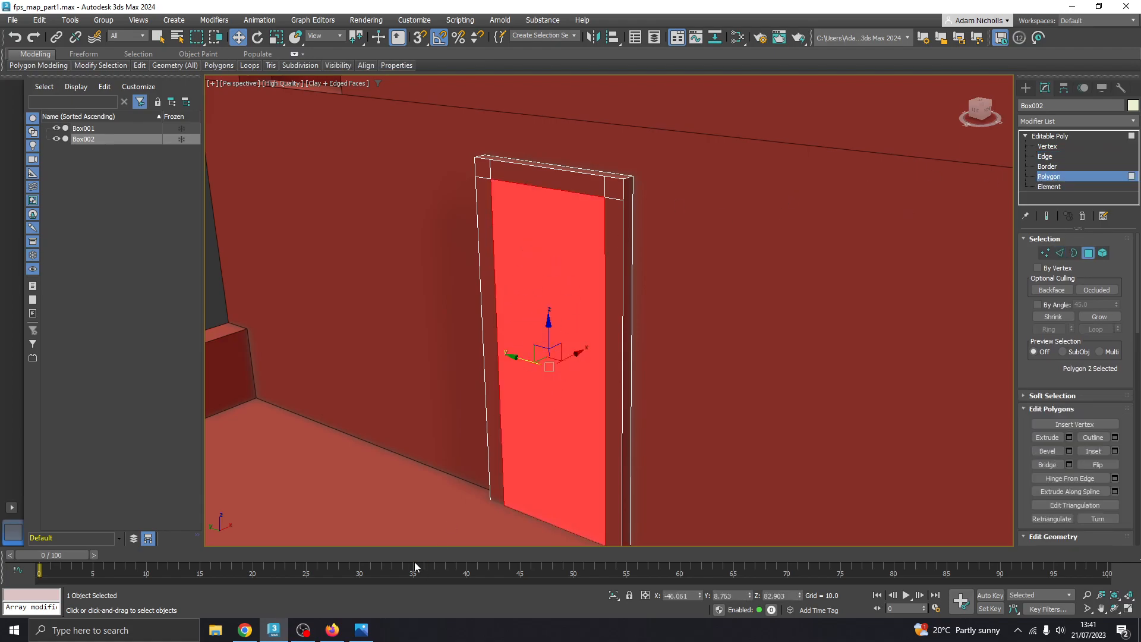
click(361, 630)
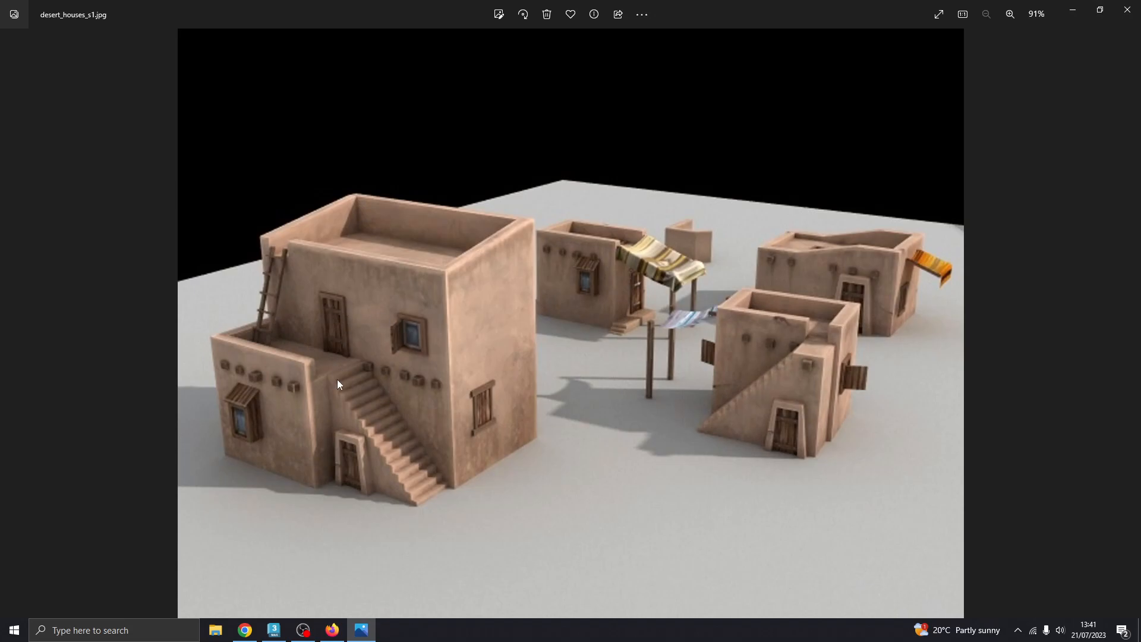
click(361, 630)
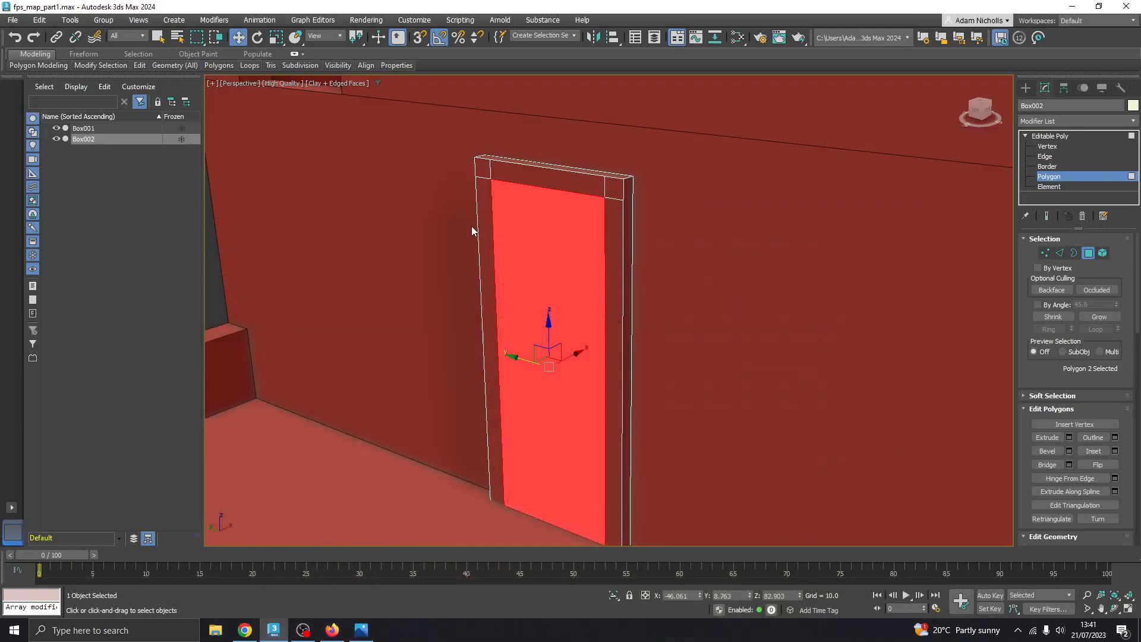
click(477, 231)
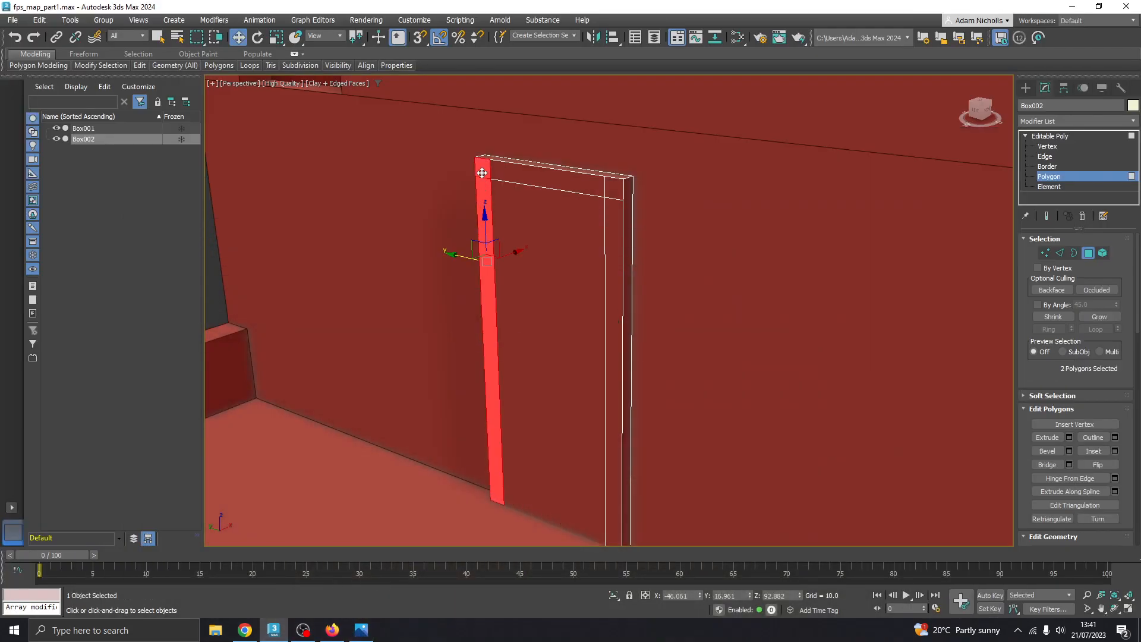
ctrl+click(538, 175)
ctrl+click(609, 196)
ctrl+click(609, 225)
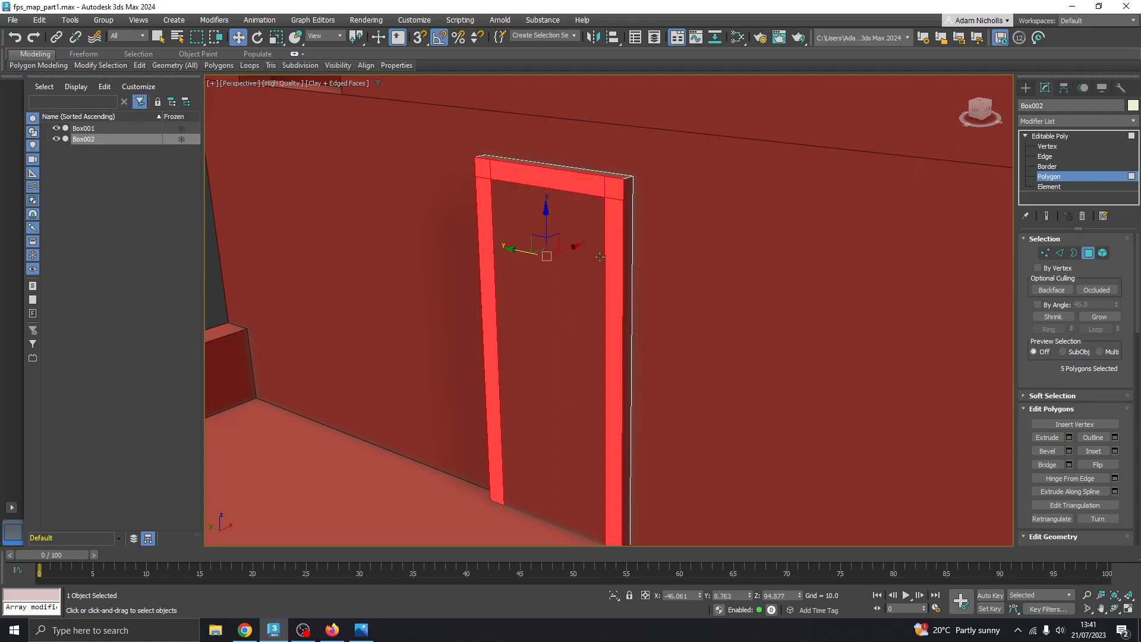
- Extrude the selected frame polygons slightly outward from the door so the central panel sits recessed
alt+middle_drag(539, 260, 601, 262)
scroll(575, 257, up, 2)
click(1046, 438)
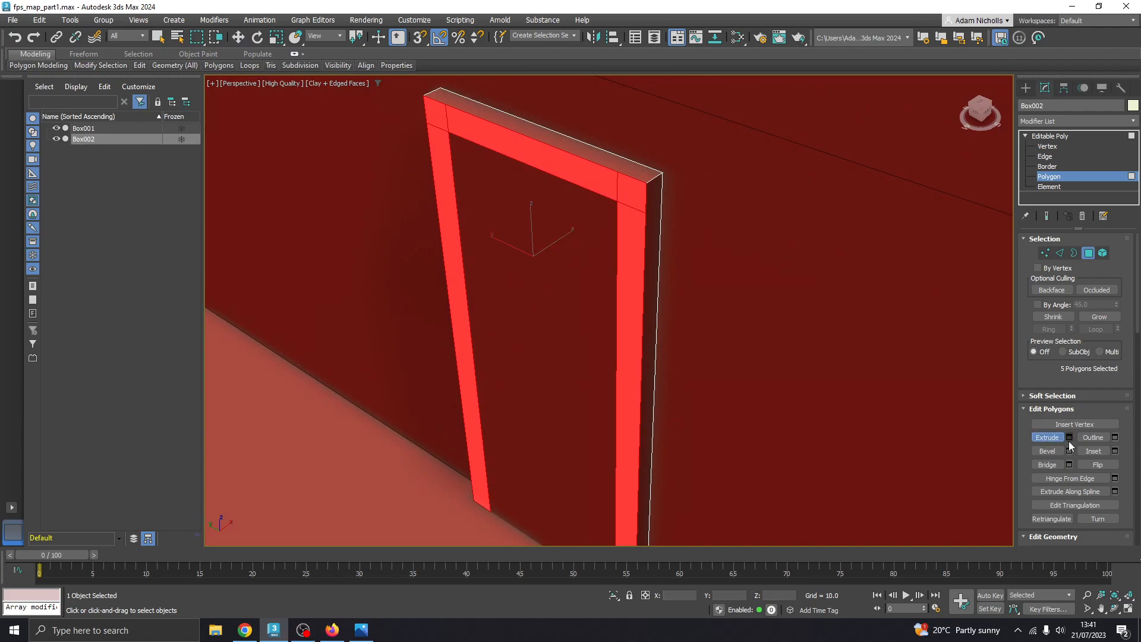
click(1070, 438)
alt+middle_drag(743, 290, 767, 226)
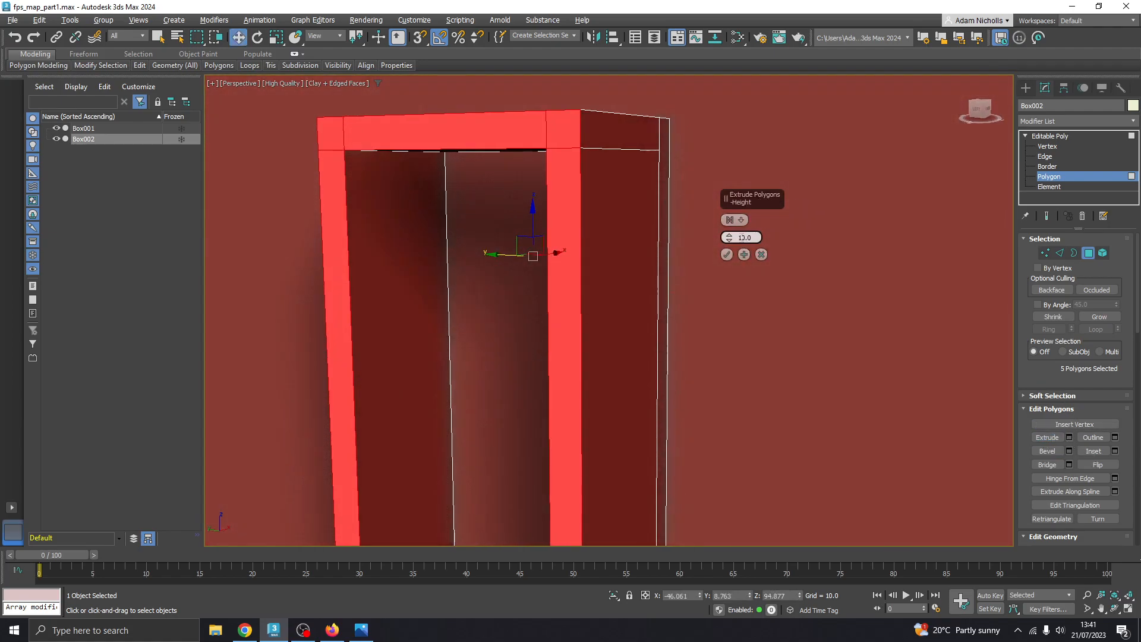
drag(729, 240, 738, 281)
alt+middle_drag(786, 273, 734, 244)
mouse_move(730, 237)
mouse_down()
mouse_move(731, 251)
mouse_move(731, 241)
mouse_up()
click(728, 254)
alt+middle_drag(699, 297, 808, 293)
click(808, 294)
- Compare the extruded door frame with the upper door in the reference image
alt+middle_drag(670, 291, 569, 307)
scroll(572, 295, down, 5)
scroll(568, 307, up, 3)
click(360, 630)
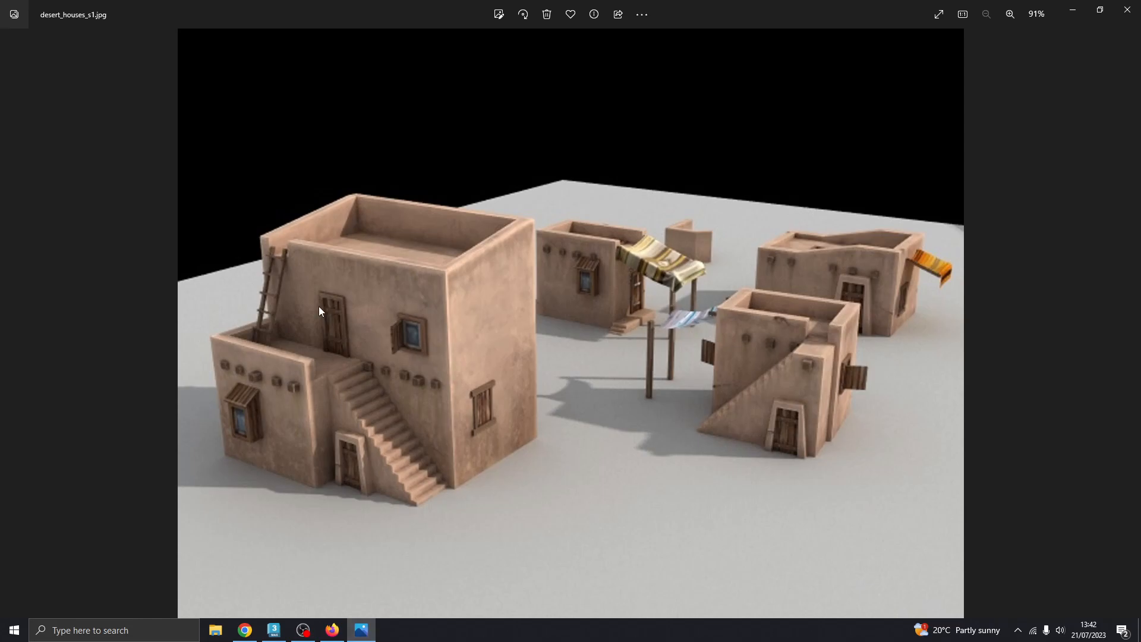
click(369, 631)
alt+middle_drag(536, 395, 519, 350)
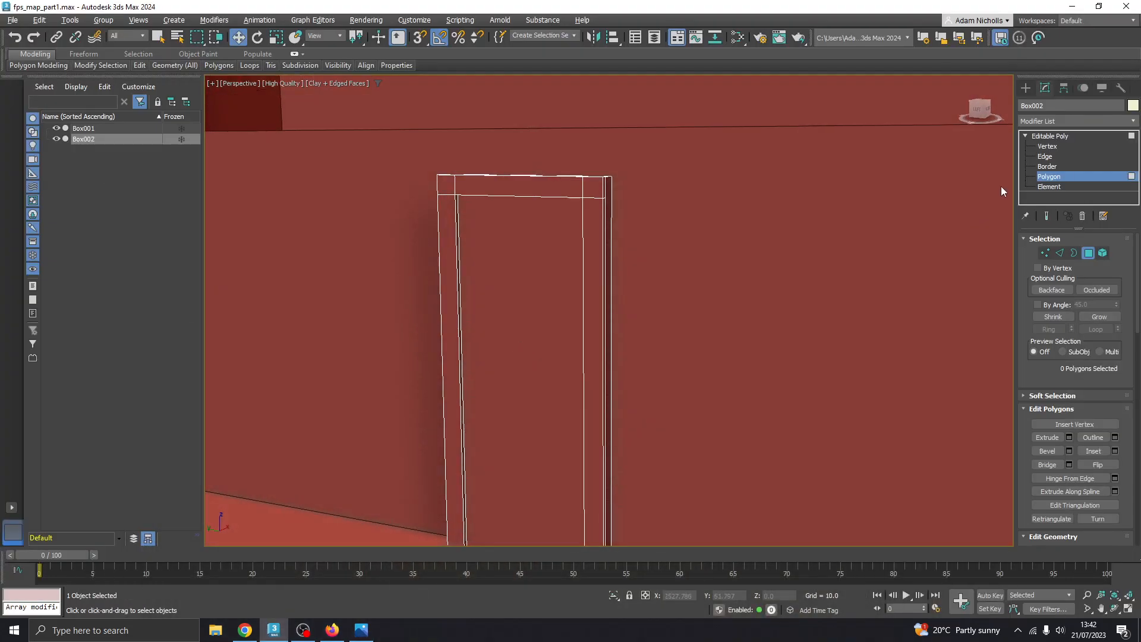
- Connect the recessed door panel's top and bottom edges with 3 segments, pinch 0 and slide 0 to divide it into vertical planks
click(1047, 157)
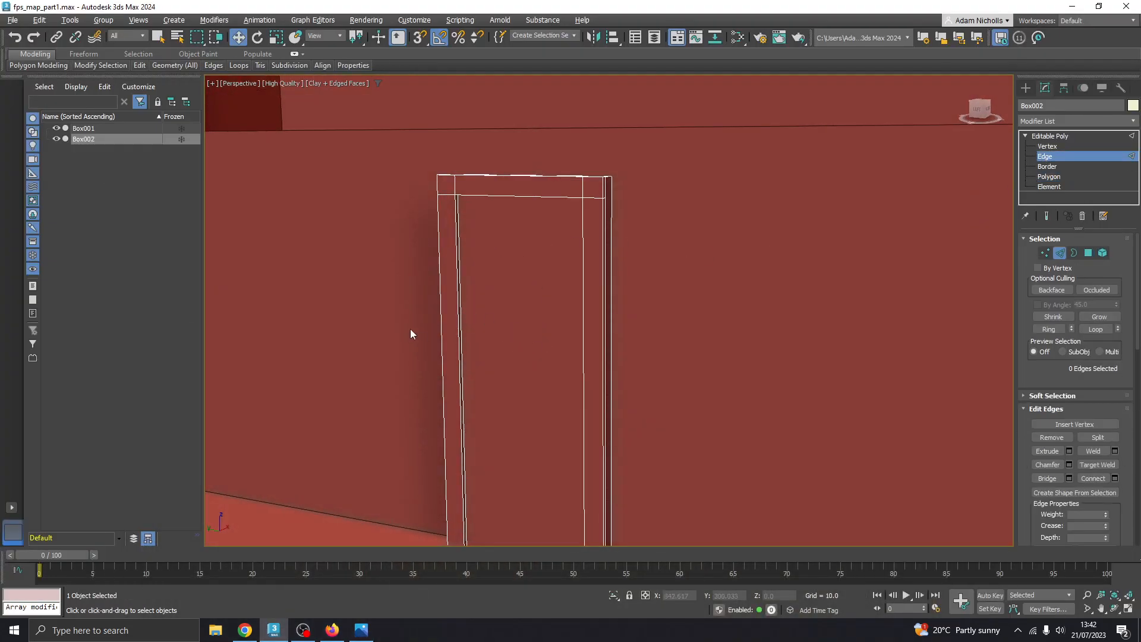
alt+middle_drag(547, 361, 493, 208)
scroll(518, 242, up, 4)
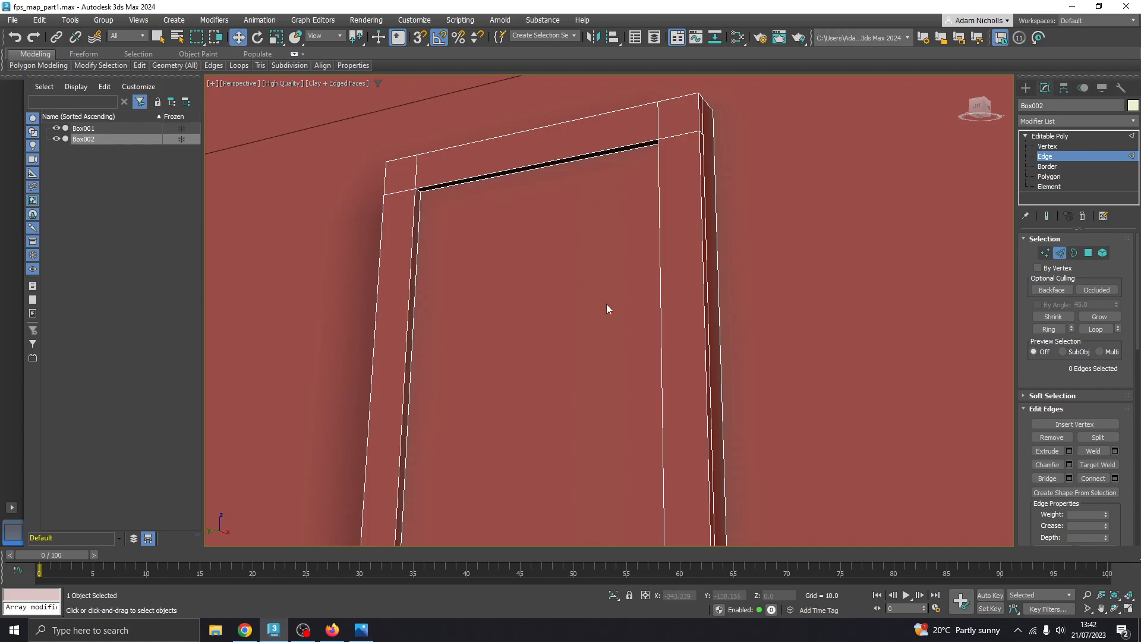
click(490, 180)
scroll(476, 190, up, 5)
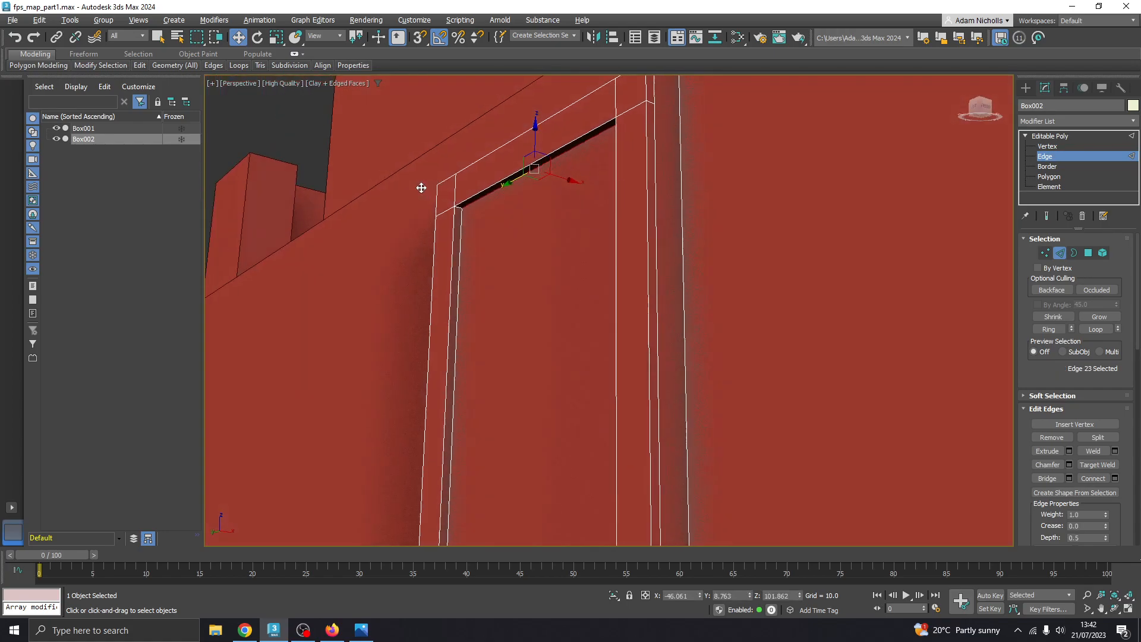
scroll(521, 189, down, 10)
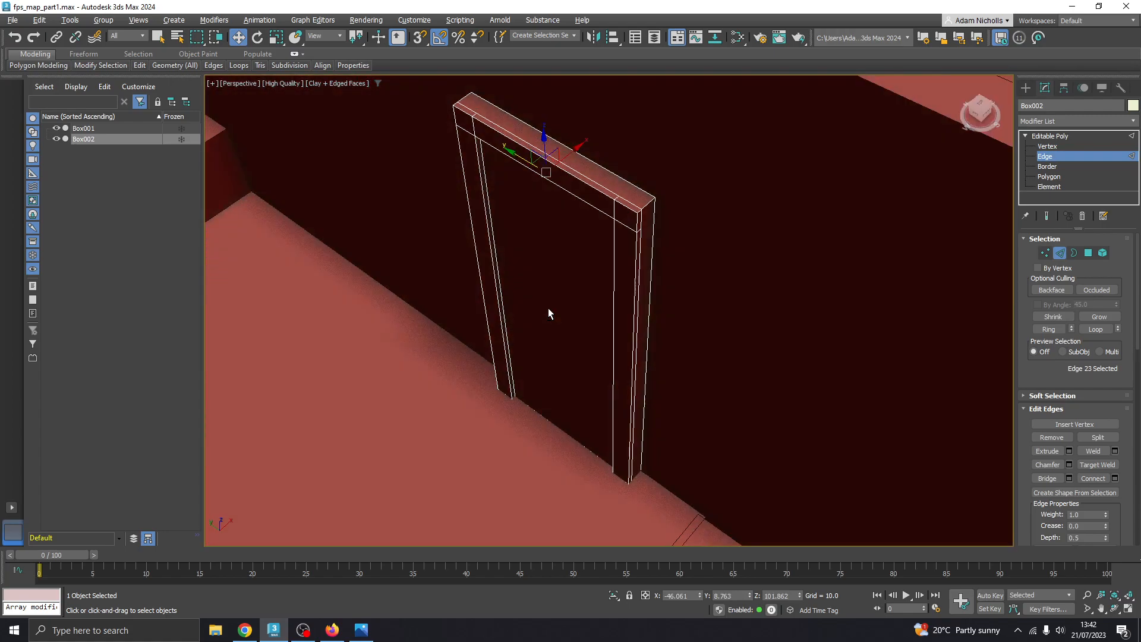
scroll(545, 311, up, 5)
ctrl+click(546, 369)
alt+middle_drag(573, 319, 599, 275)
scroll(599, 275, down, 3)
alt+middle_drag(607, 326, 589, 336)
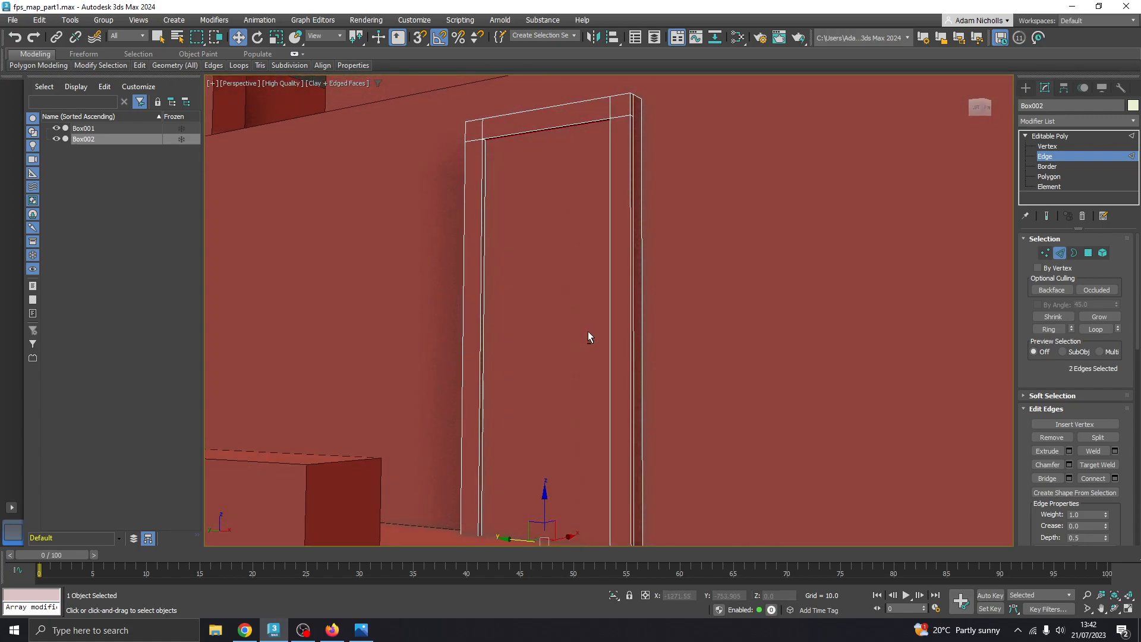
click(1115, 479)
mouse_move(571, 286)
alt+middle_down()
mouse_move(536, 274)
mouse_move(565, 275)
alt+middle_up()
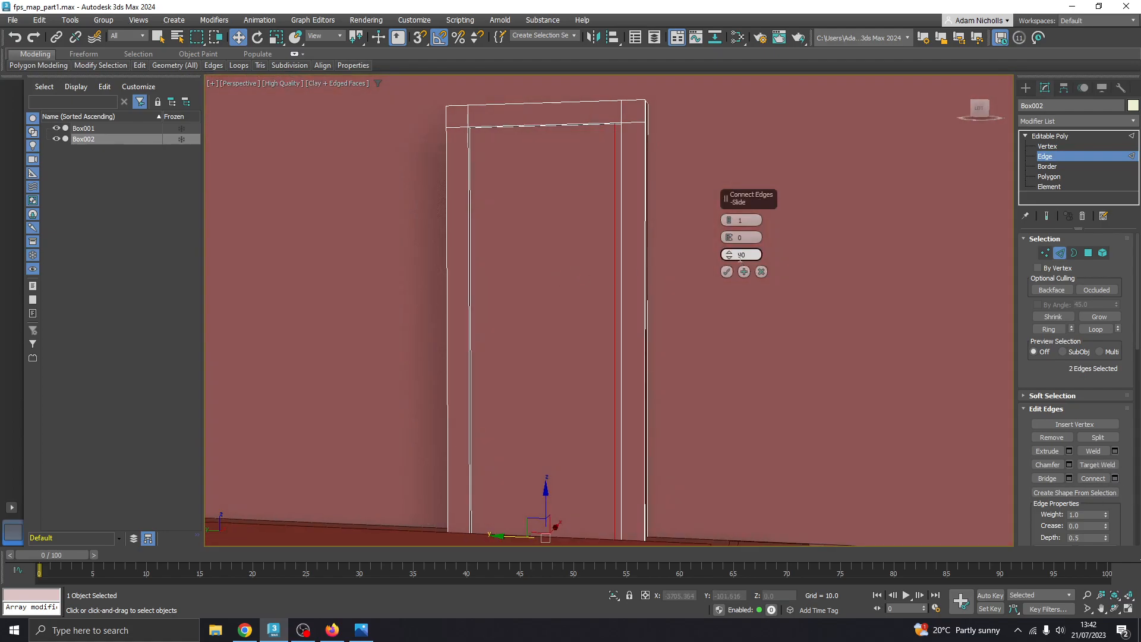
right_click(731, 257)
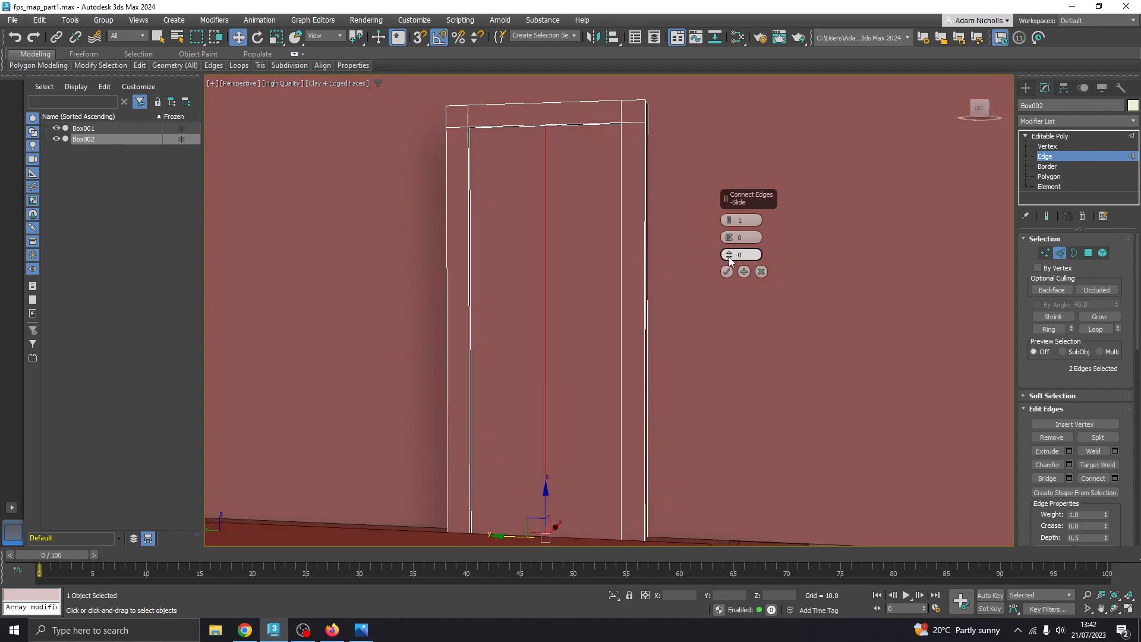
alt+middle_drag(608, 275, 621, 275)
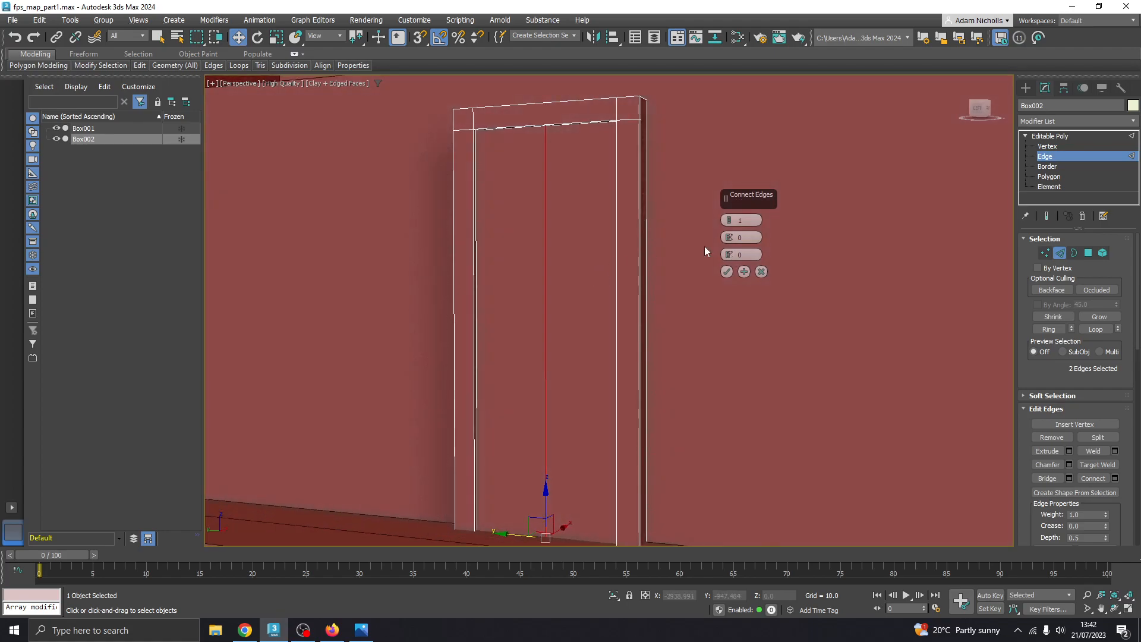
drag(730, 223, 730, 214)
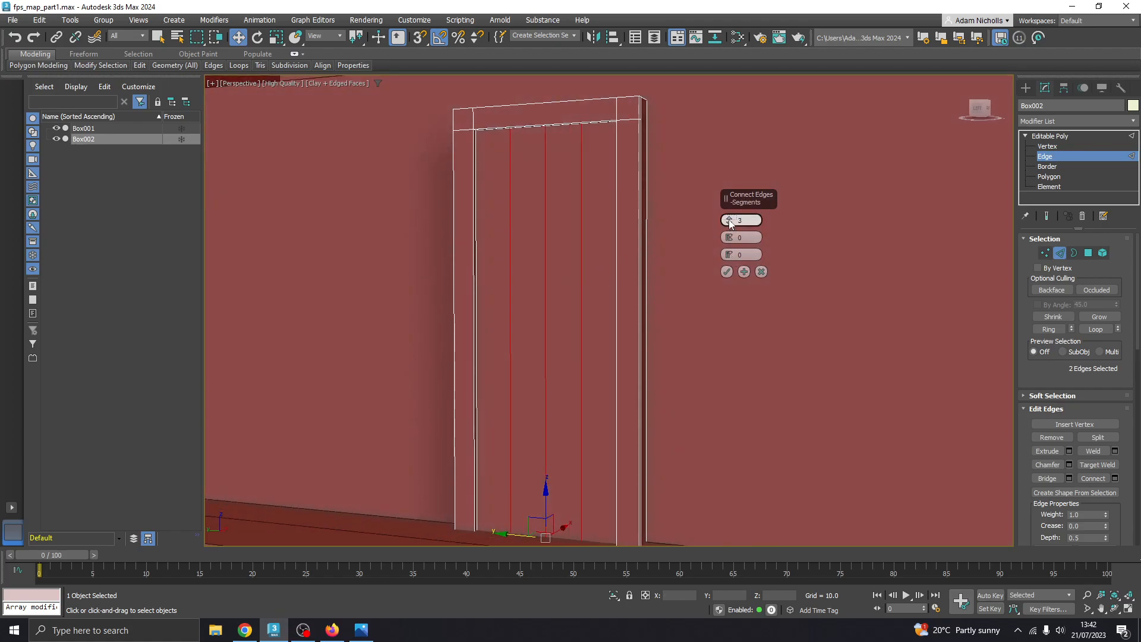
alt+middle_drag(543, 251, 516, 246)
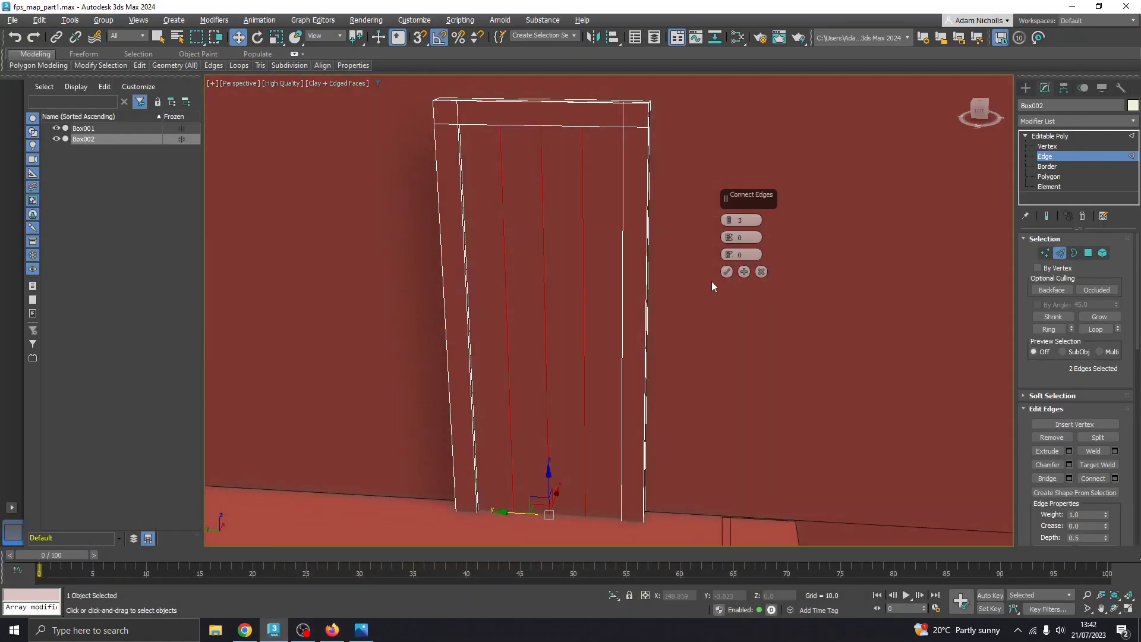
click(726, 271)
click(709, 352)
alt+middle_drag(709, 352, 546, 310)
scroll(514, 273, up, 3)
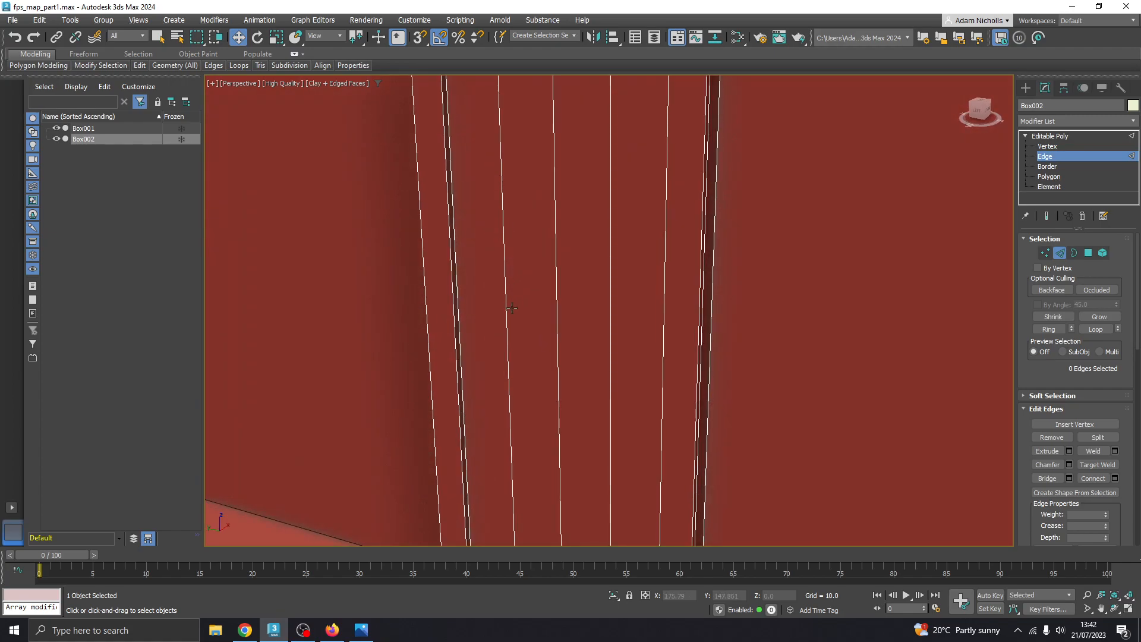
click(336, 83)
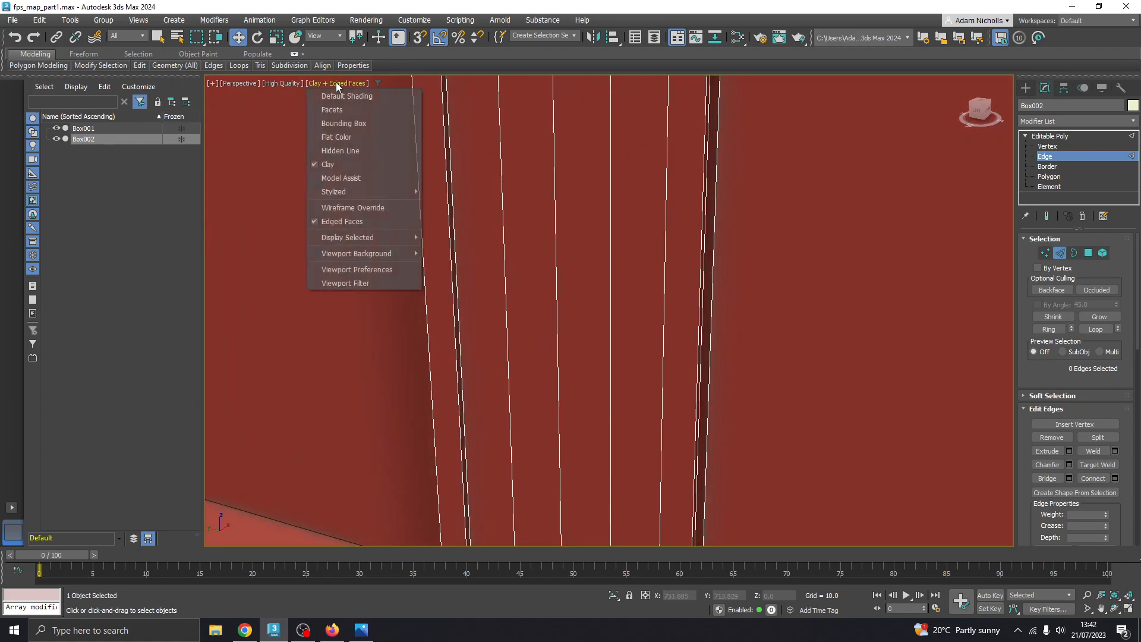
click(351, 179)
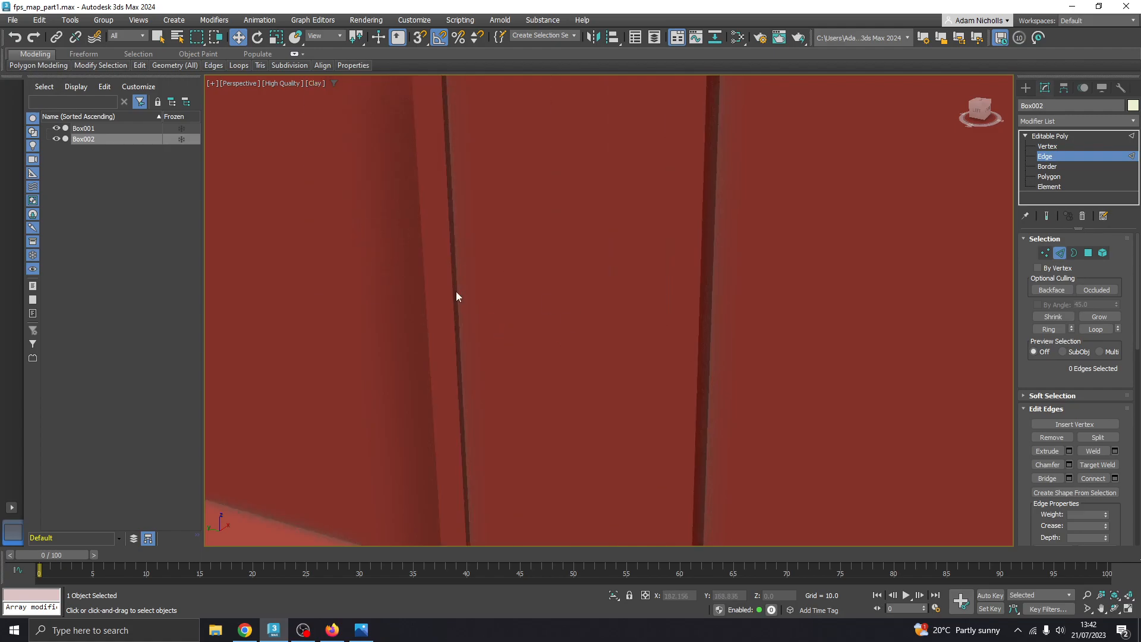
click(316, 83)
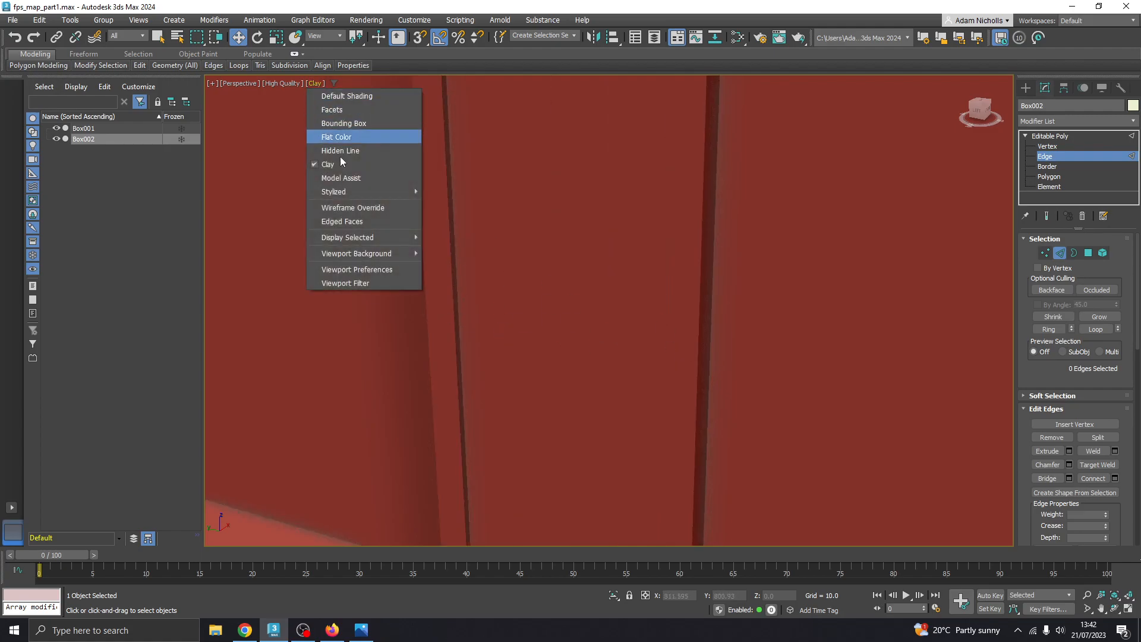
click(352, 222)
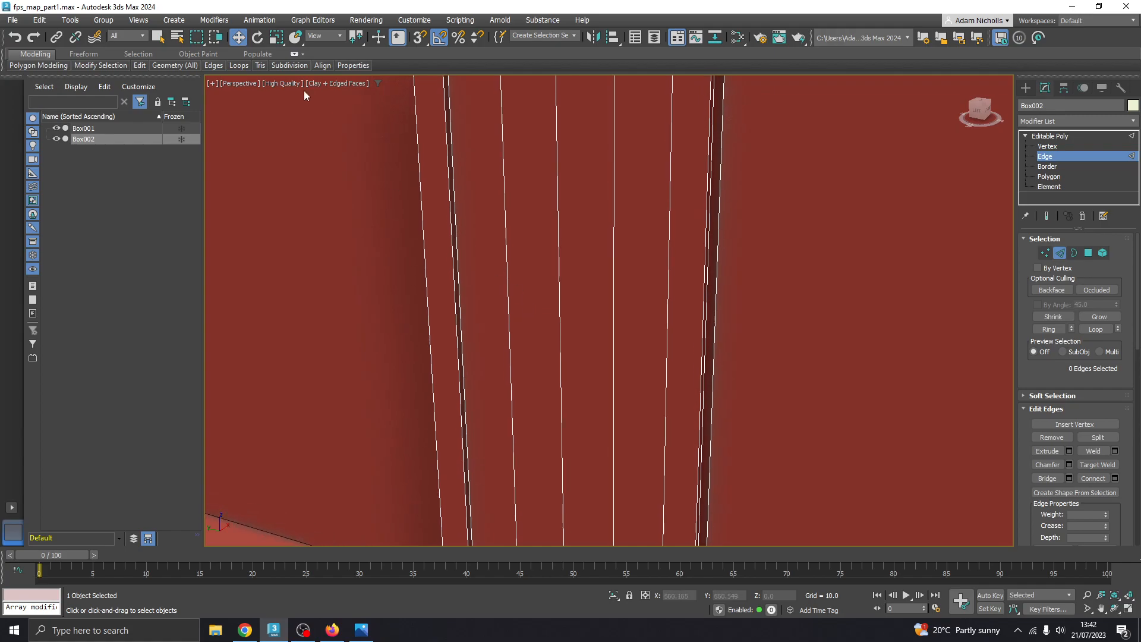
- Switch the perspective viewport's rendering quality to Standard
click(276, 83)
click(286, 126)
scroll(560, 276, down, 5)
- Select the three vertical edges dividing the recessed door panel
alt+middle_drag(553, 323, 538, 159)
click(505, 160)
ctrl+click(562, 169)
ctrl+click(619, 179)
mouse_move(625, 224)
alt+middle_down()
mouse_move(646, 280)
mouse_move(631, 230)
alt+middle_up()
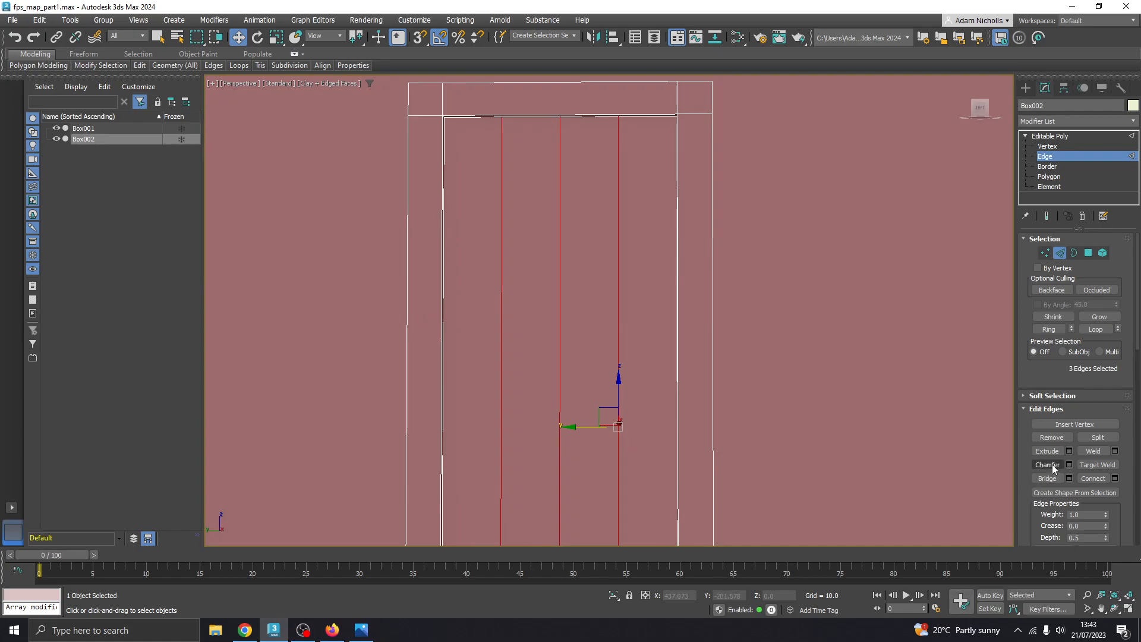
- Try chamfering the two vertical edges at the house's upper front corner, and undo the chamfer
scroll(551, 324, down, 8)
middle_drag(548, 262, 777, 261)
click(781, 260)
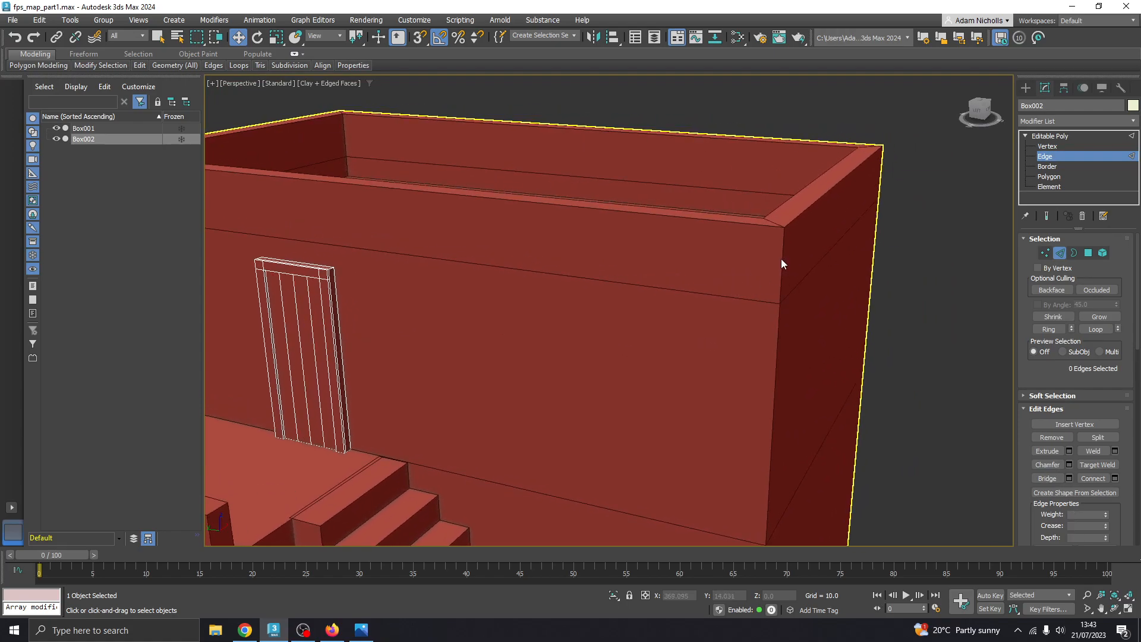
click(1047, 138)
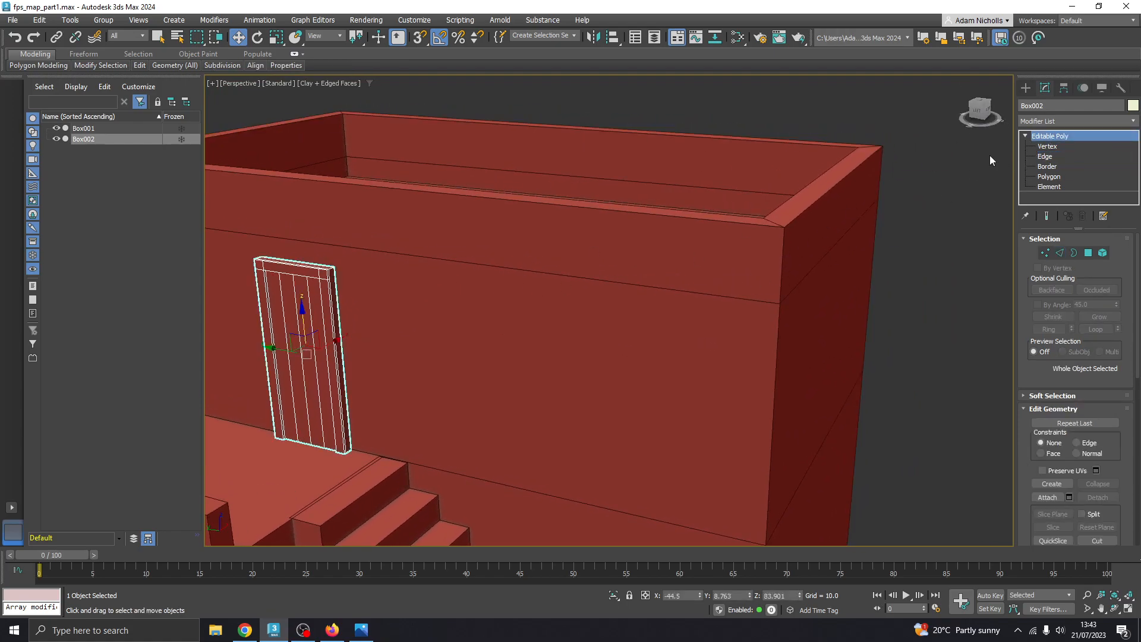
click(934, 167)
click(794, 242)
click(1045, 157)
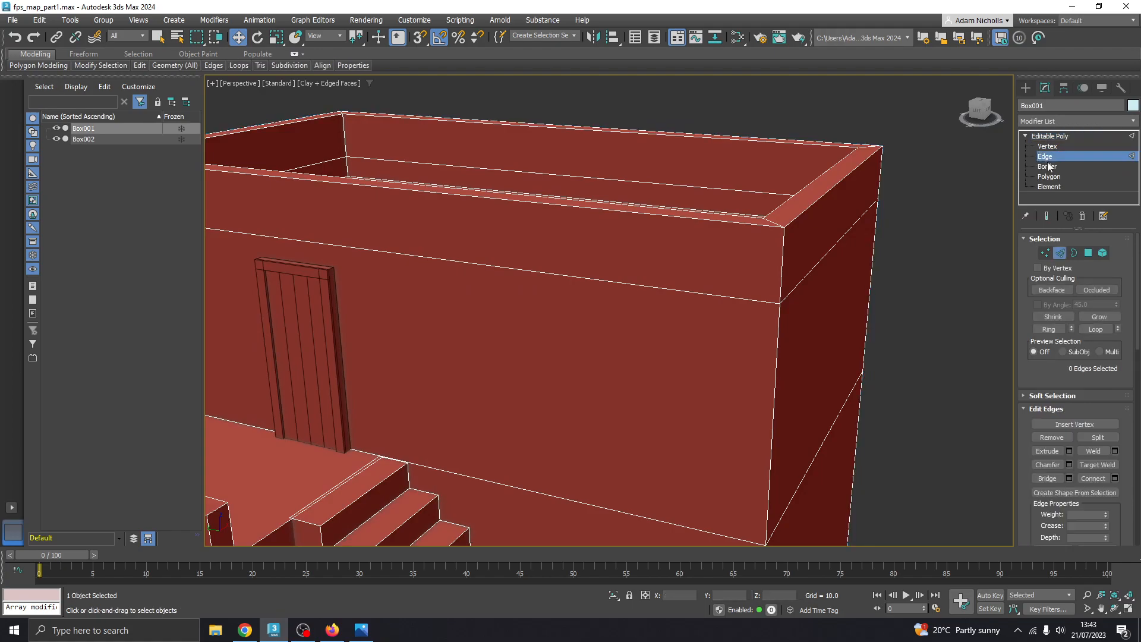
click(785, 253)
ctrl+click(781, 322)
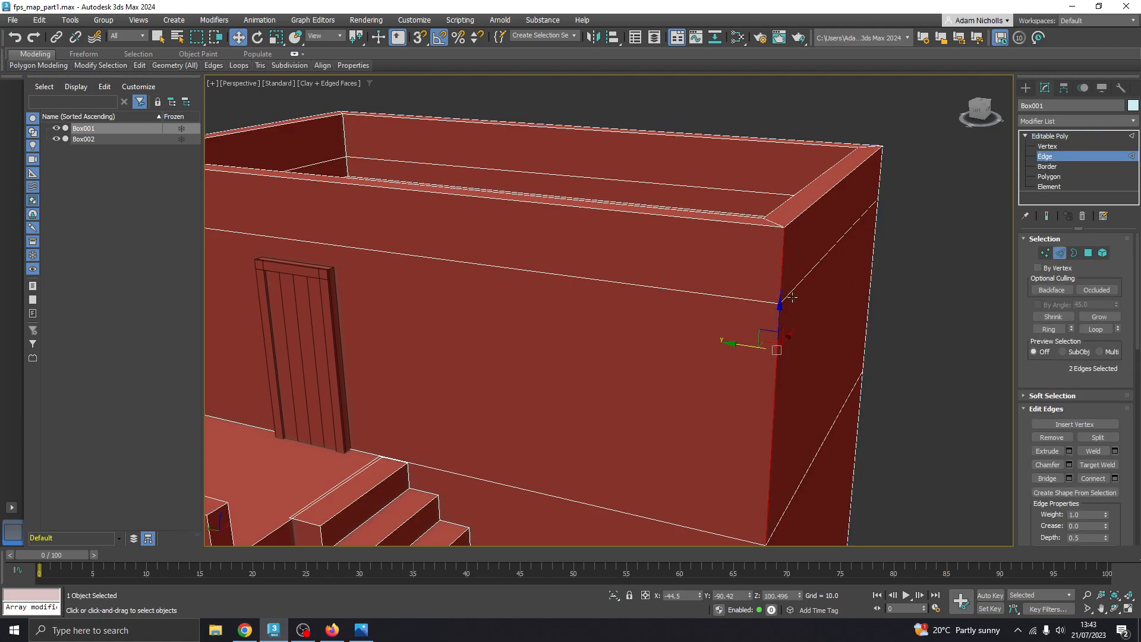
scroll(841, 196, up, 4)
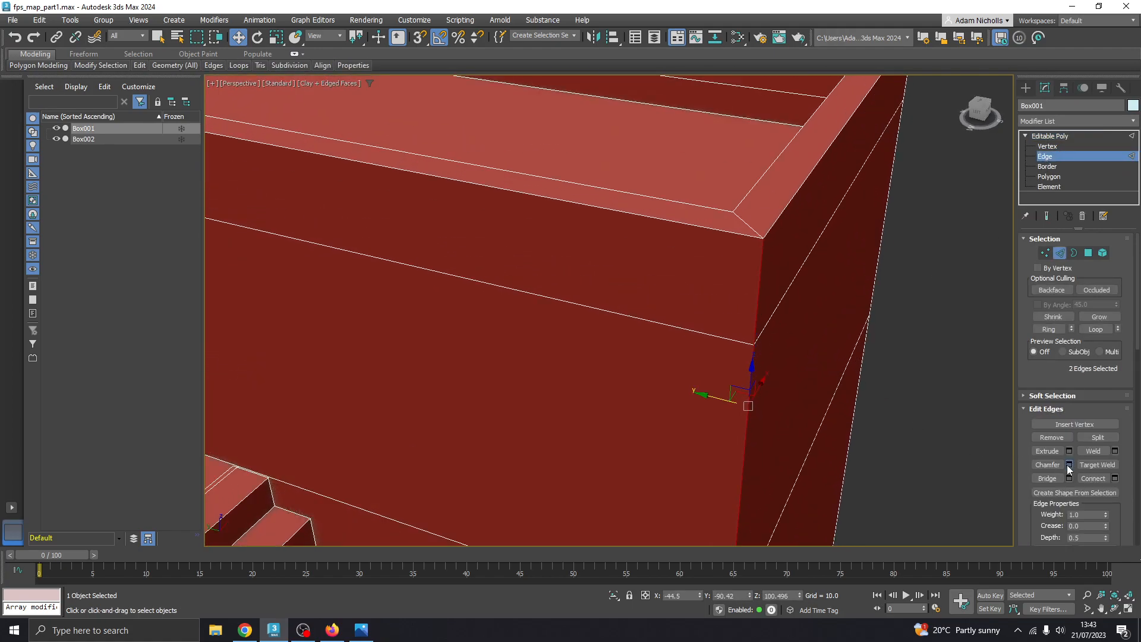
click(1069, 465)
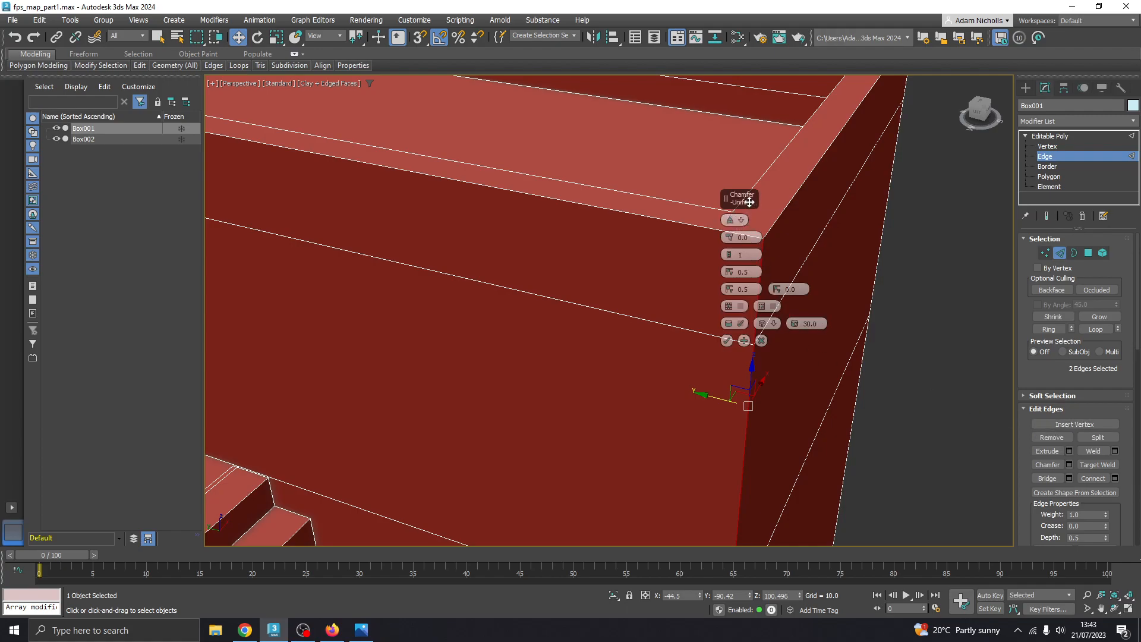
drag(740, 200, 655, 208)
click(676, 350)
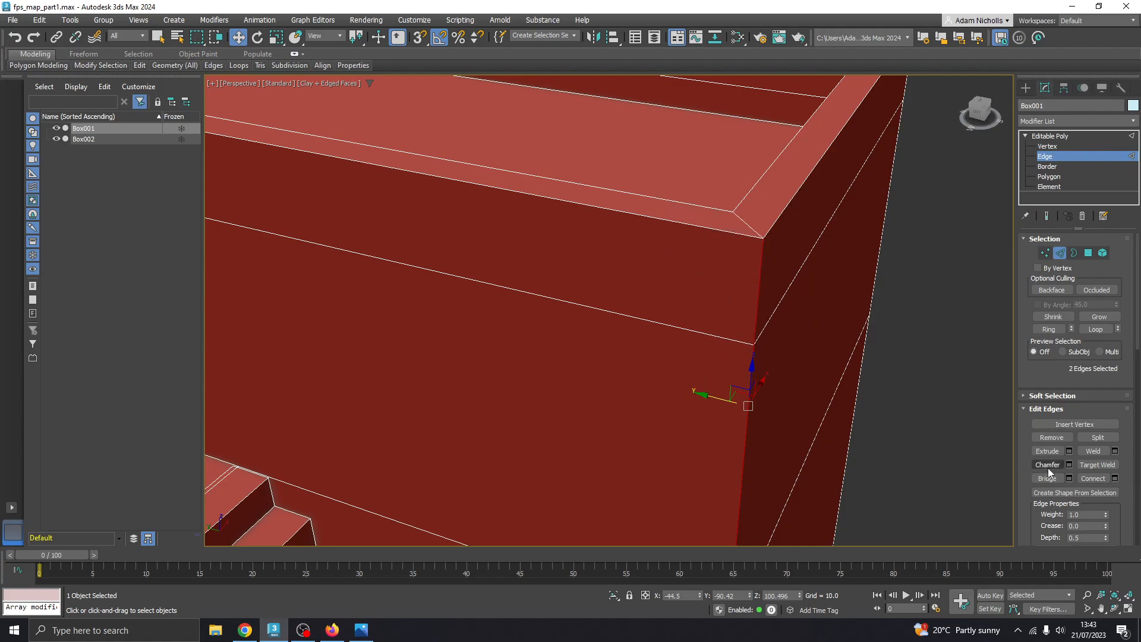
drag(758, 313, 757, 289)
middle_drag(762, 319, 683, 339)
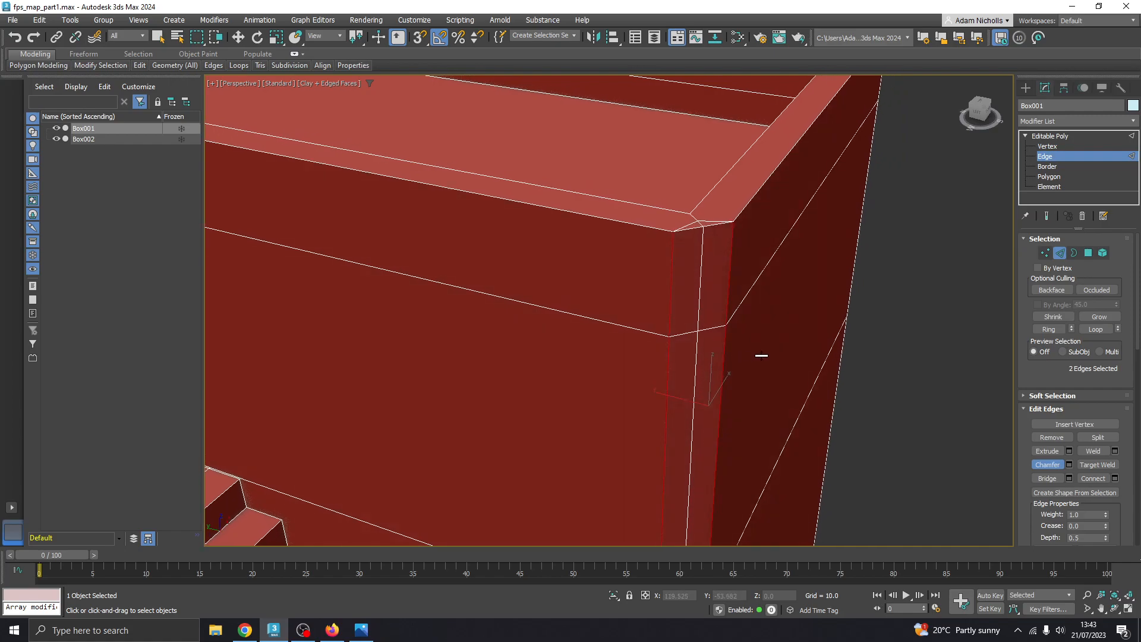
key(ctrl+z)
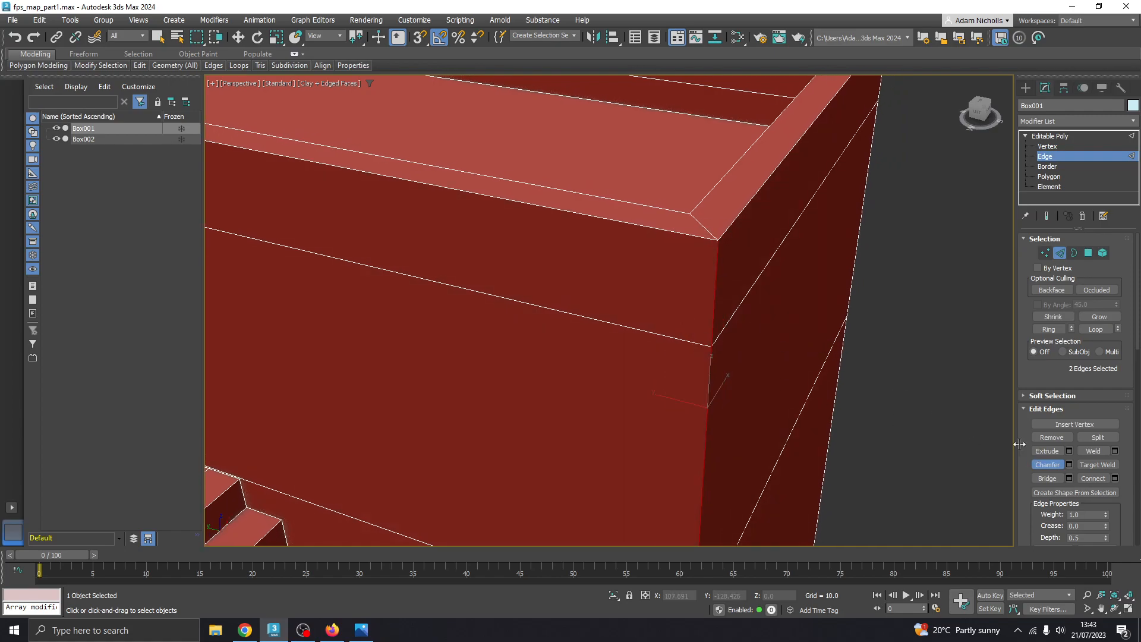
- Preview a chamfer with 3 connecting segments on the house's two corner edges, and cancel it
click(1067, 465)
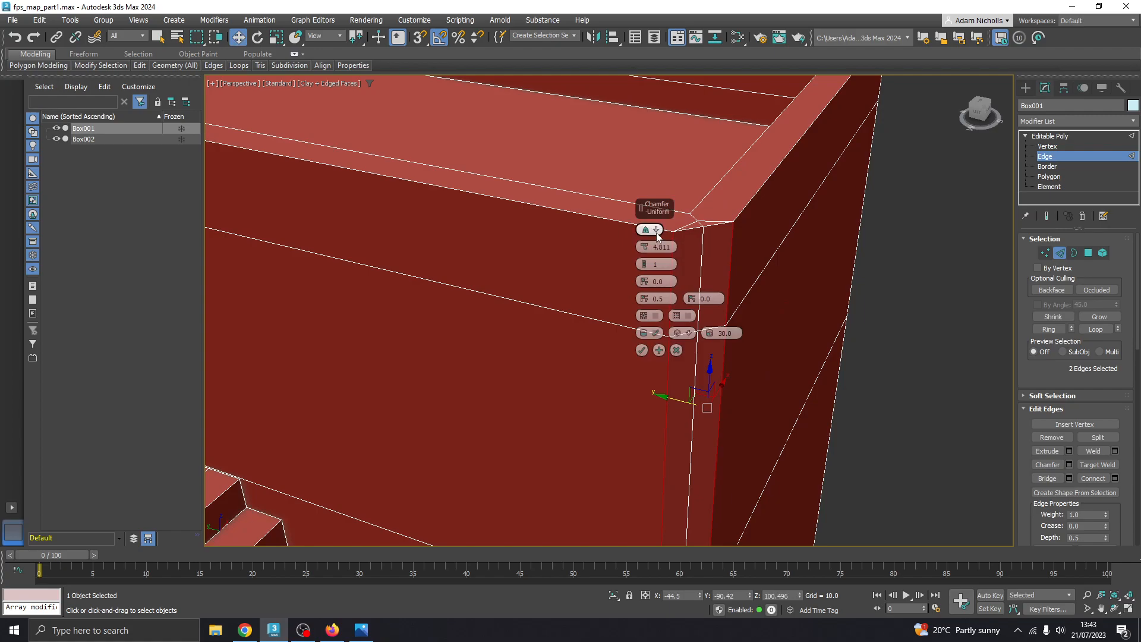
click(644, 261)
click(644, 262)
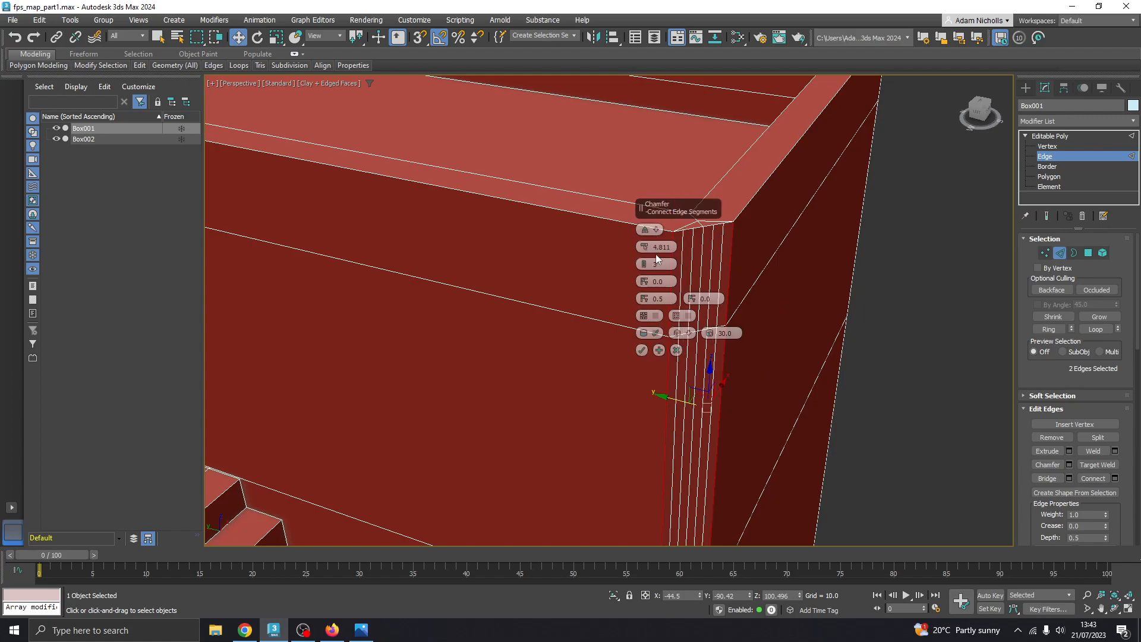
drag(647, 251, 642, 262)
click(677, 350)
- Return from the house to the door object and switch to editing its edges
scroll(687, 290, down, 10)
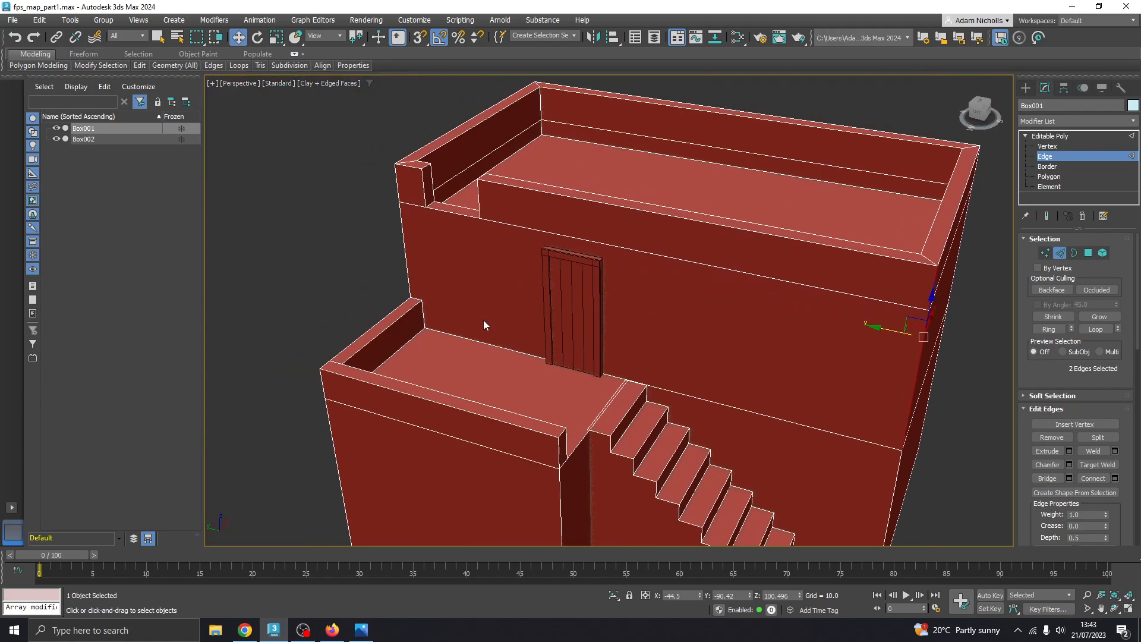
scroll(483, 325, up, 5)
click(1038, 157)
click(704, 335)
alt+middle_drag(705, 335, 679, 310)
scroll(679, 310, up, 3)
click(1046, 157)
- Select the three vertical edges between the door planks and set up a chamfer with an amount of 0.122
alt+middle_drag(771, 171, 596, 176)
click(592, 176)
ctrl+click(631, 173)
ctrl+click(677, 174)
alt+middle_drag(678, 174, 634, 238)
scroll(646, 239, up, 4)
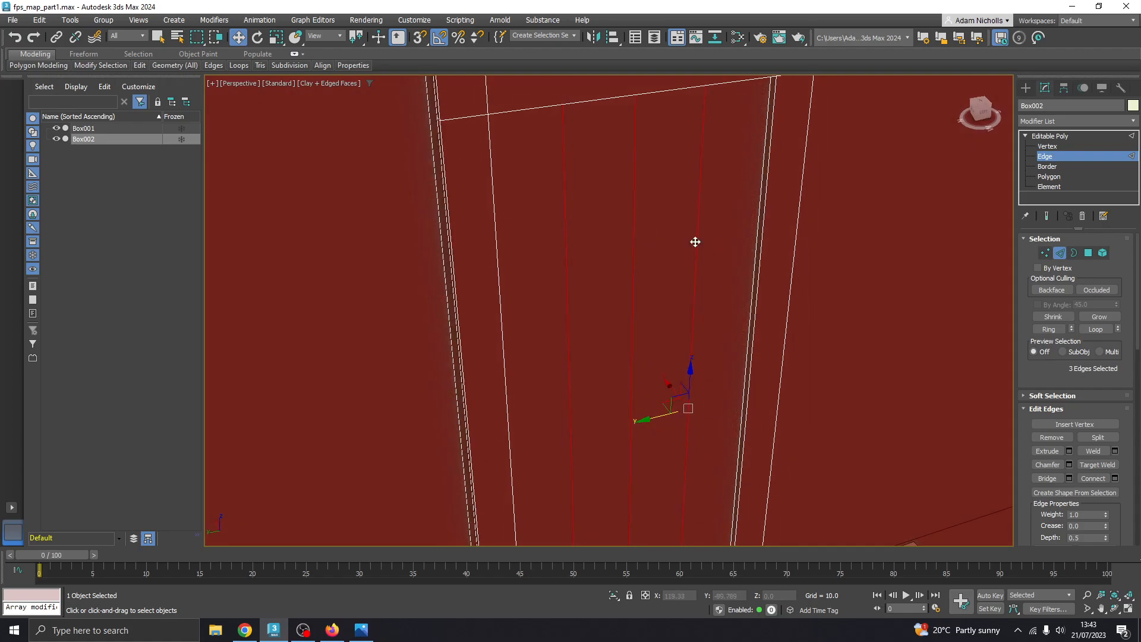
click(1070, 465)
click(657, 230)
click(666, 236)
drag(654, 214, 856, 210)
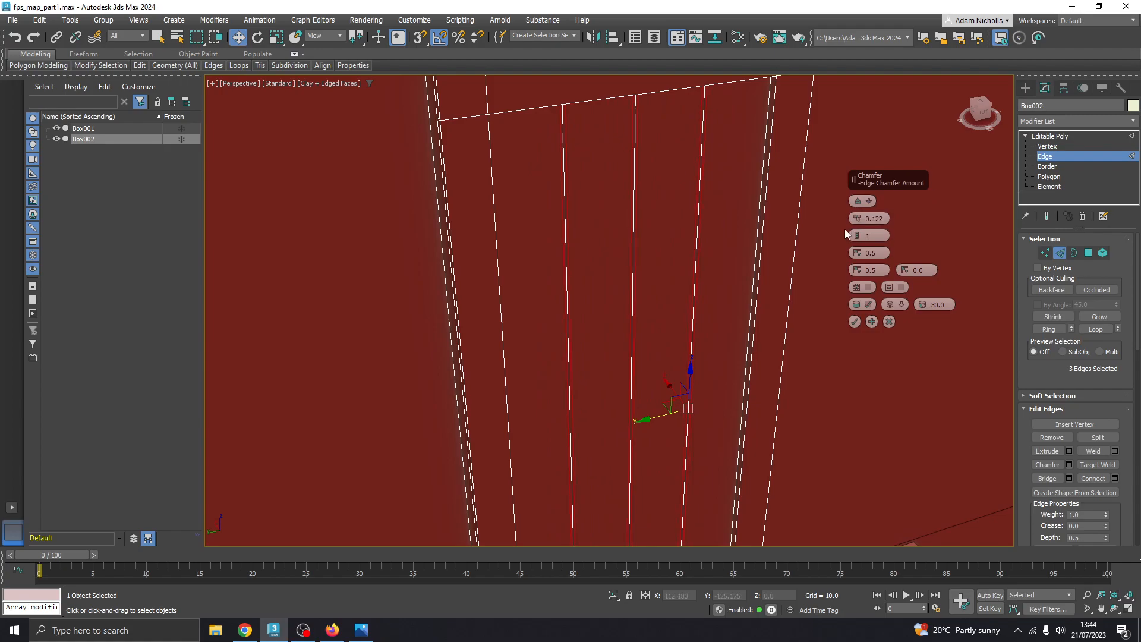
- Set the plank chamfer's connecting edge segments to 0, apply it and switch to polygon editing on the door
scroll(626, 250, up, 3)
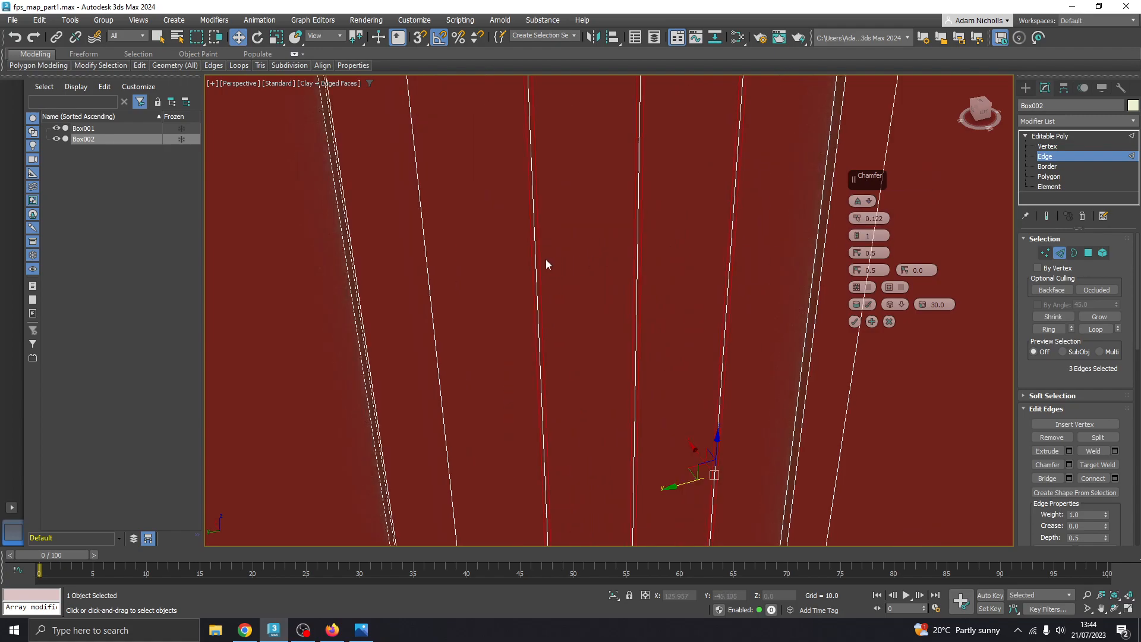
click(858, 239)
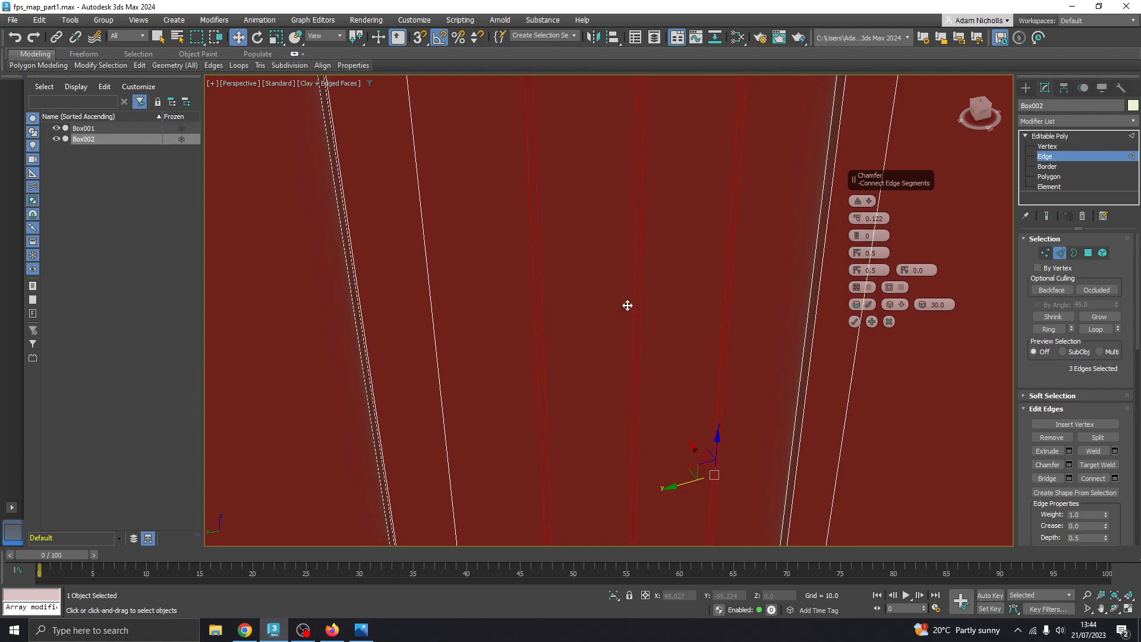
scroll(616, 297, down, 3)
mouse_move(616, 321)
alt+middle_down()
mouse_move(563, 300)
mouse_move(581, 303)
mouse_move(582, 280)
alt+middle_up()
scroll(552, 206, up, 2)
middle_drag(553, 206, 509, 241)
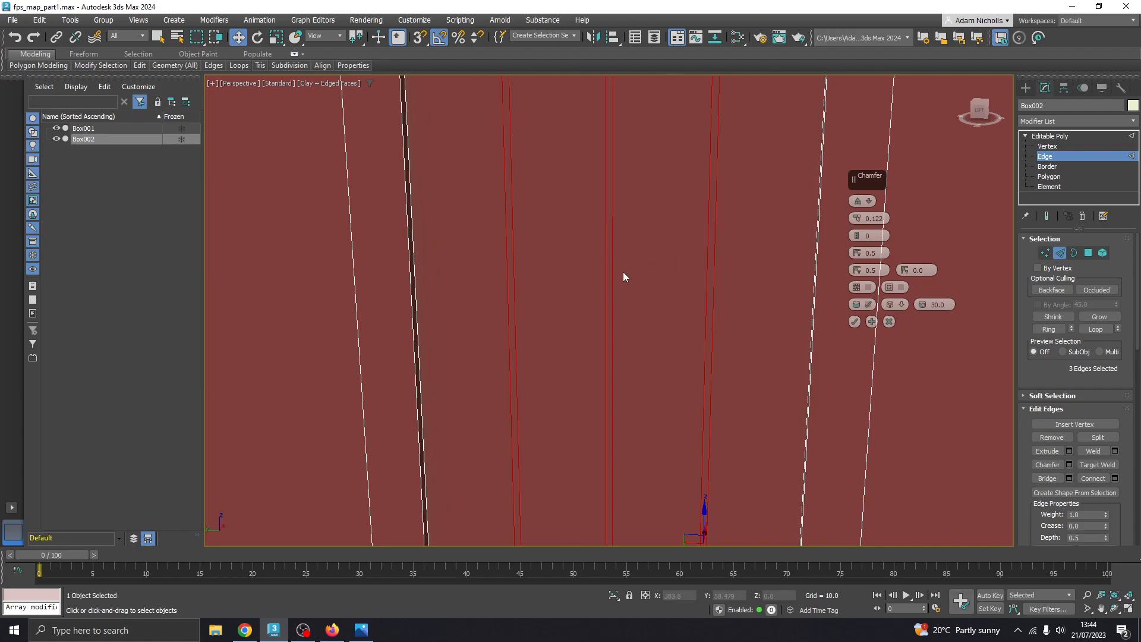
click(855, 321)
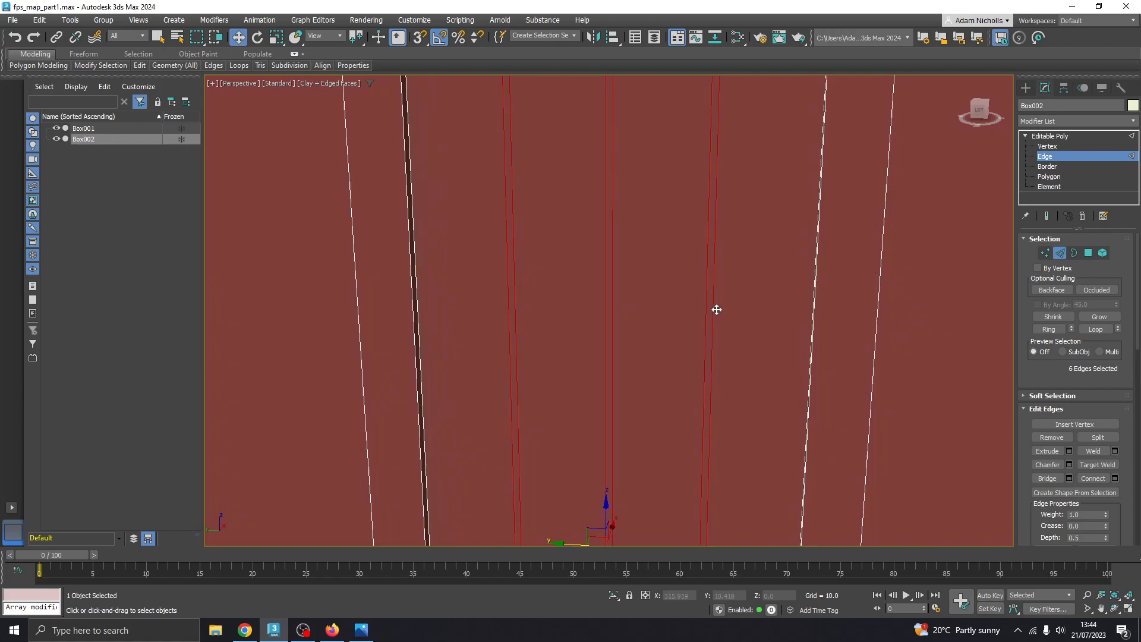
click(1073, 176)
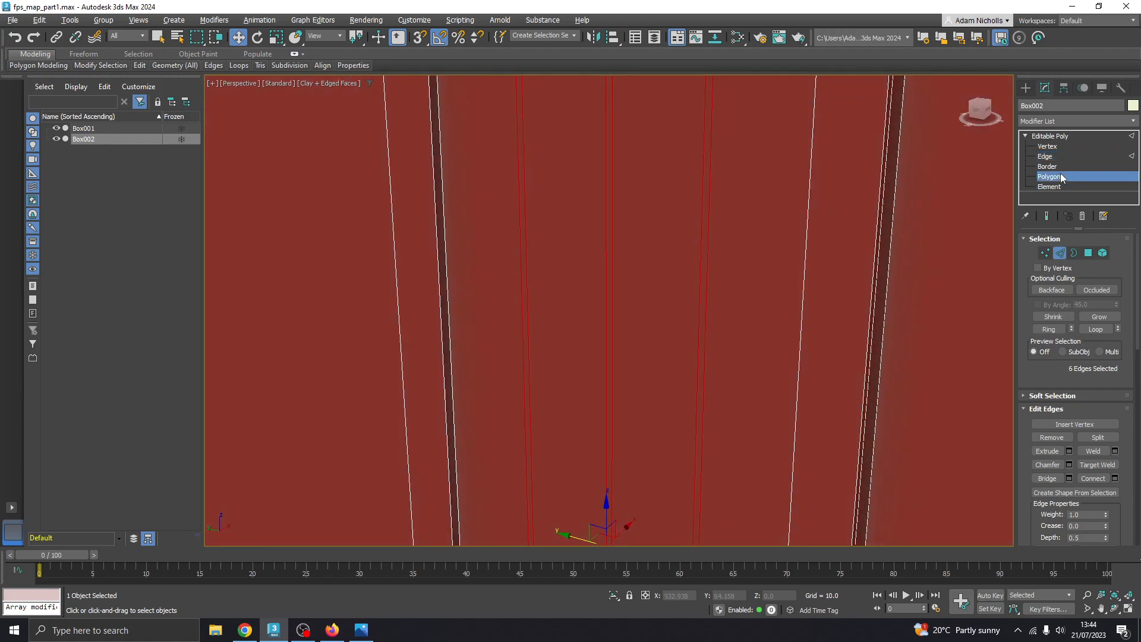
- Extrude the three narrow strips between the door planks by -0.11 to form grooves, and leave polygon editing
click(521, 248)
ctrl+click(609, 245)
ctrl+click(706, 246)
alt+middle_drag(688, 262, 634, 323)
scroll(604, 324, up, 2)
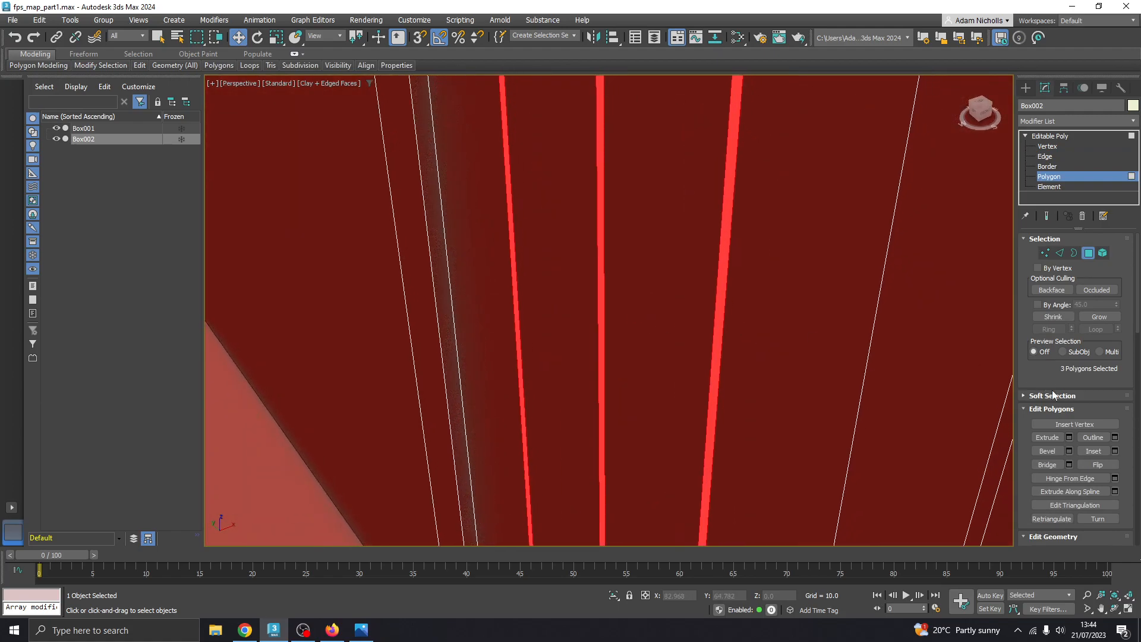
click(1069, 437)
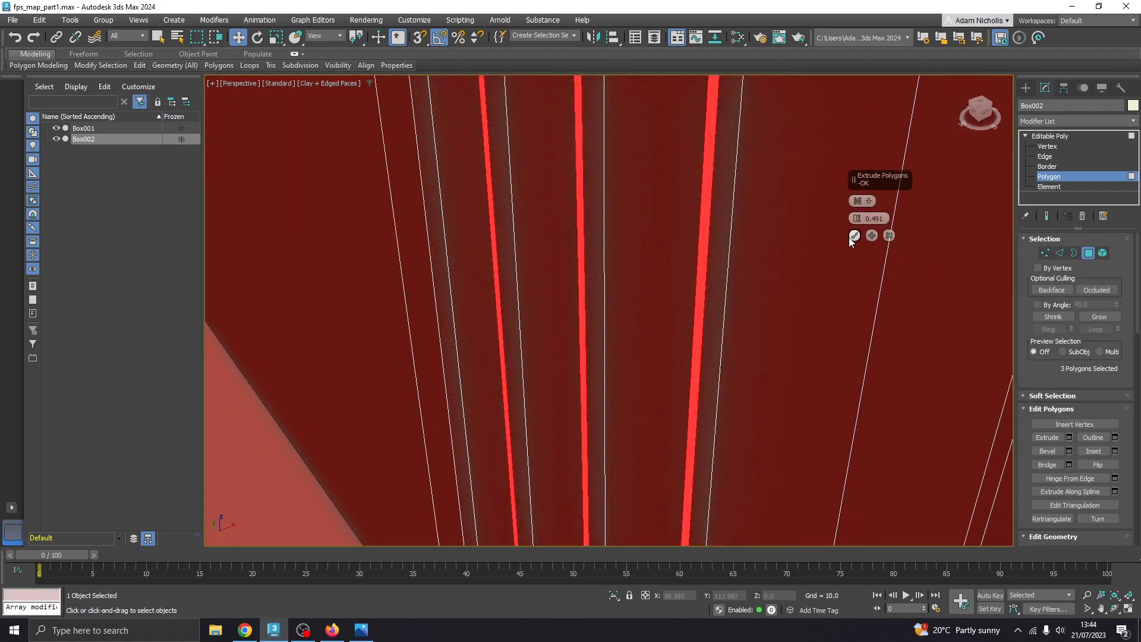
right_click(857, 220)
drag(857, 222, 863, 218)
alt+middle_drag(665, 244, 930, 333)
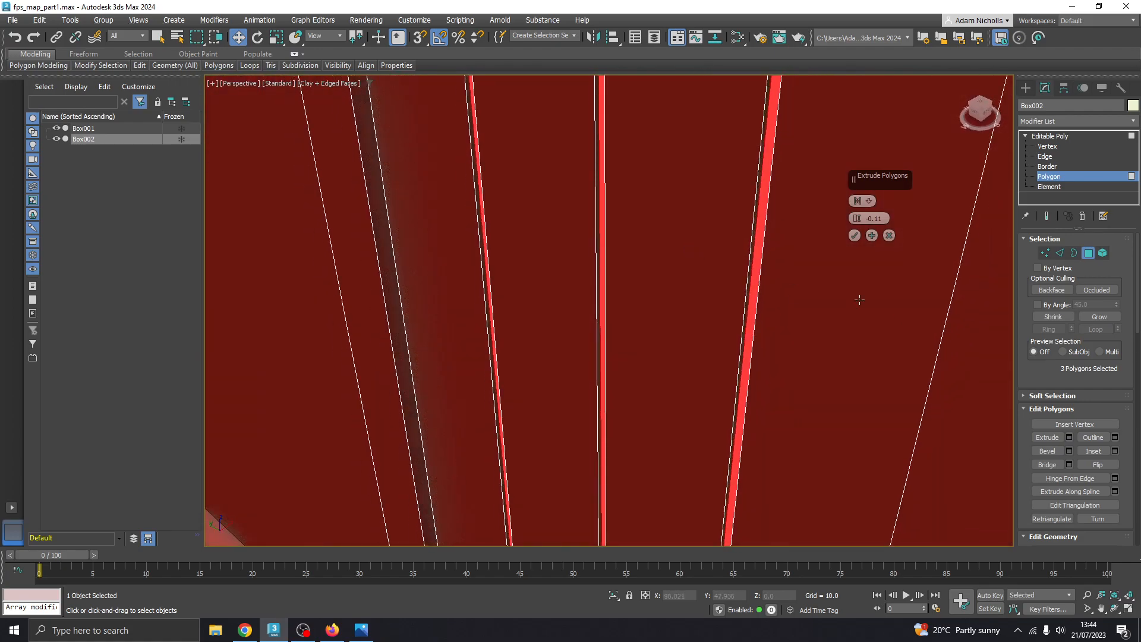
click(855, 236)
key(z)
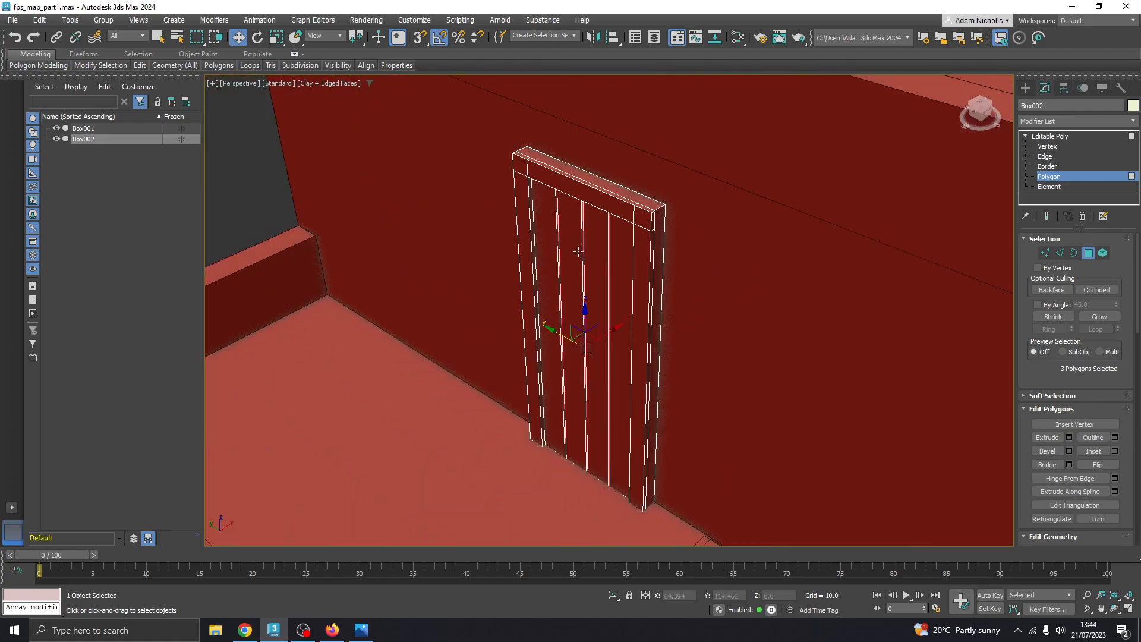
click(1046, 138)
click(259, 194)
- Inspect the grooved door from several angles and compare it with the desert_houses_s1.jpg reference
scroll(571, 311, down, 3)
alt+middle_drag(582, 315, 629, 296)
scroll(722, 260, up, 5)
scroll(715, 252, down, 4)
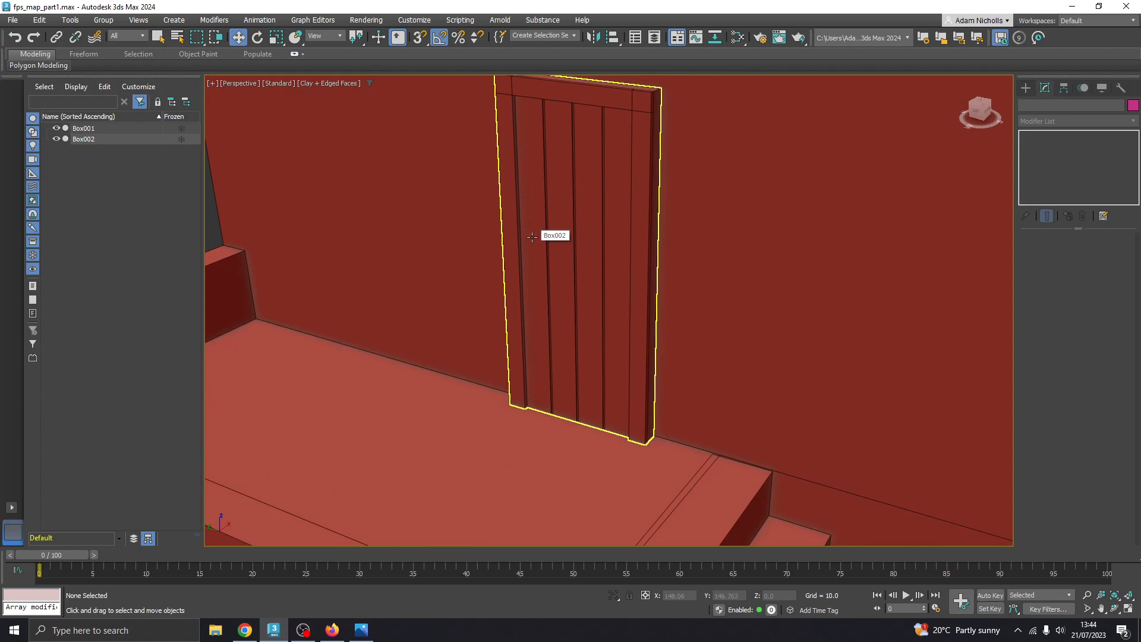
alt+middle_drag(531, 237, 607, 234)
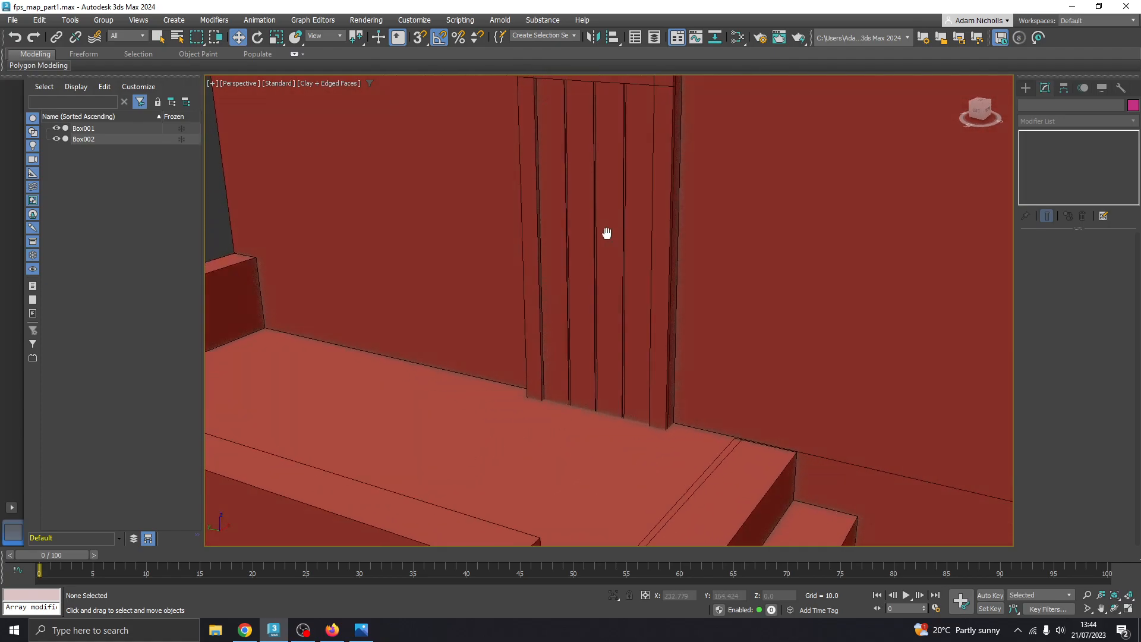
middle_drag(544, 372, 543, 404)
click(362, 630)
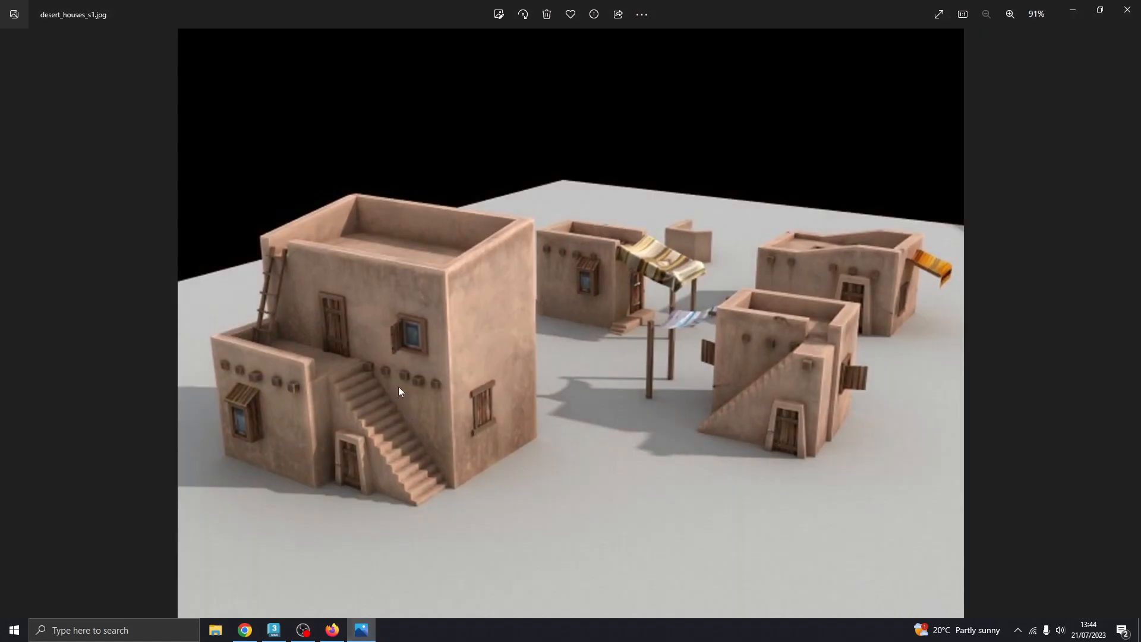
click(360, 632)
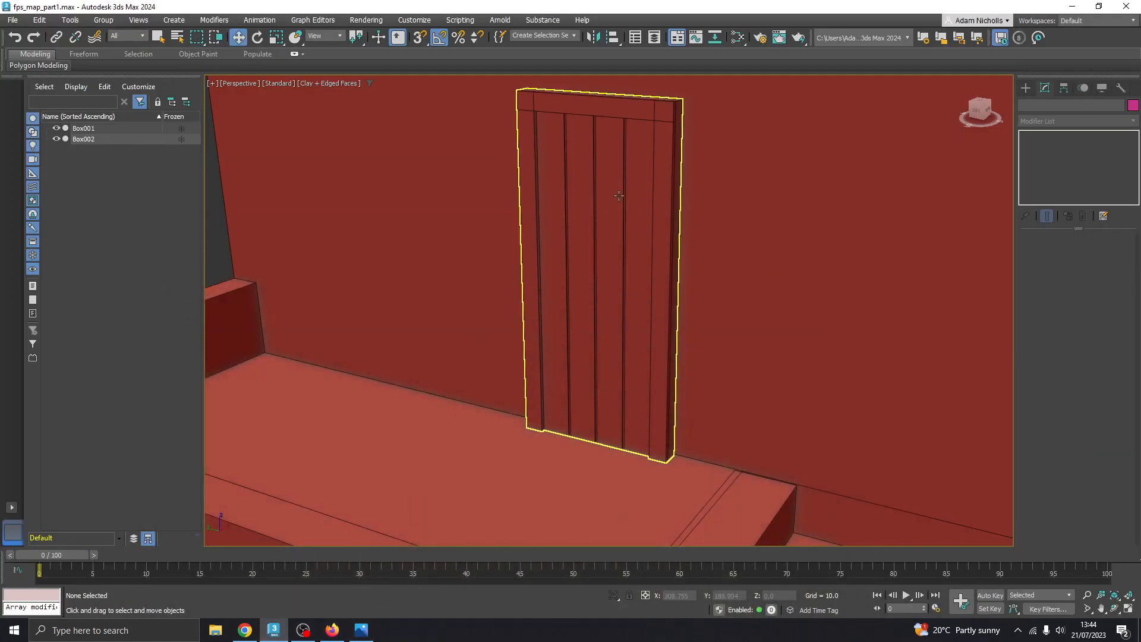
- Create an AutoGrid box as a crossboard over the door planks, about 14.2 wide, 3 long and 0.38 high
scroll(607, 173, up, 4)
click(1026, 88)
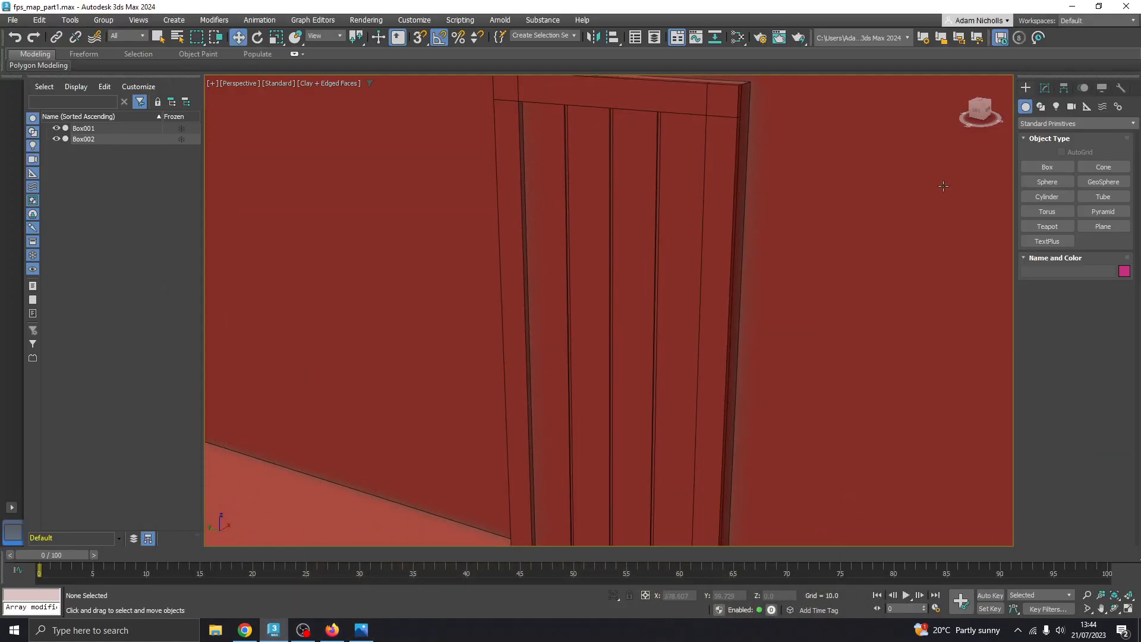
click(563, 255)
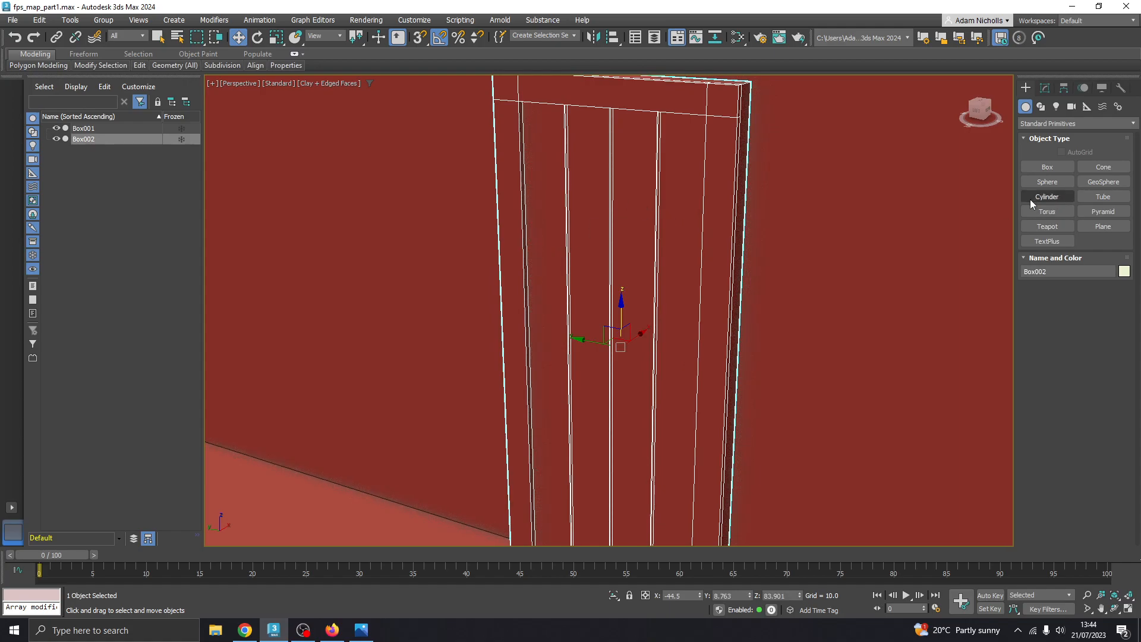
click(1055, 168)
click(1062, 153)
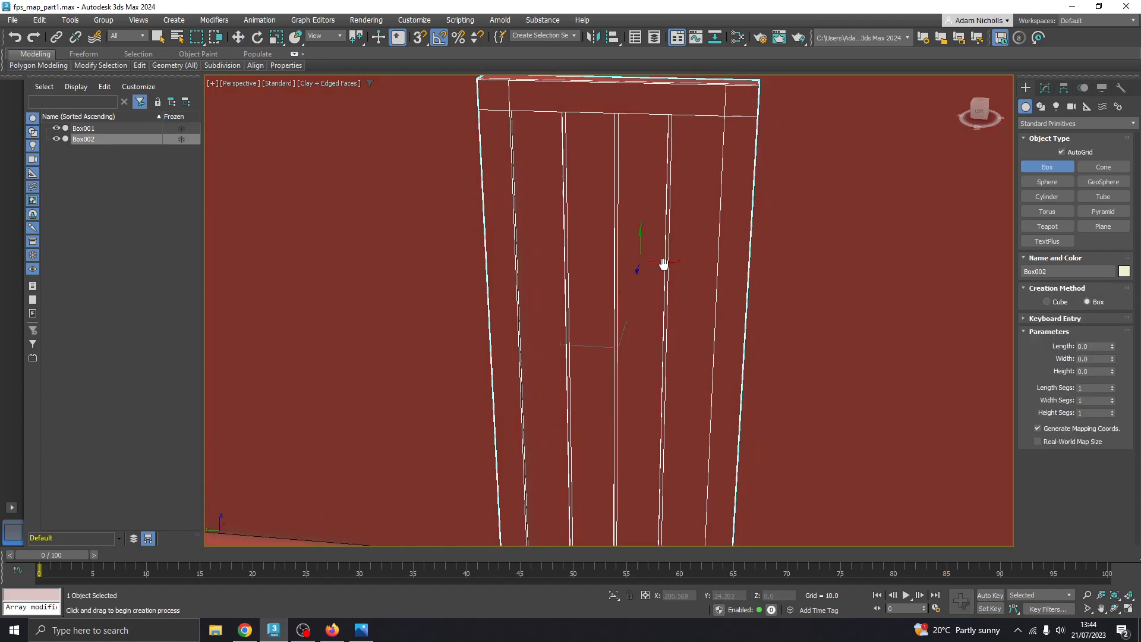
scroll(541, 214, up, 2)
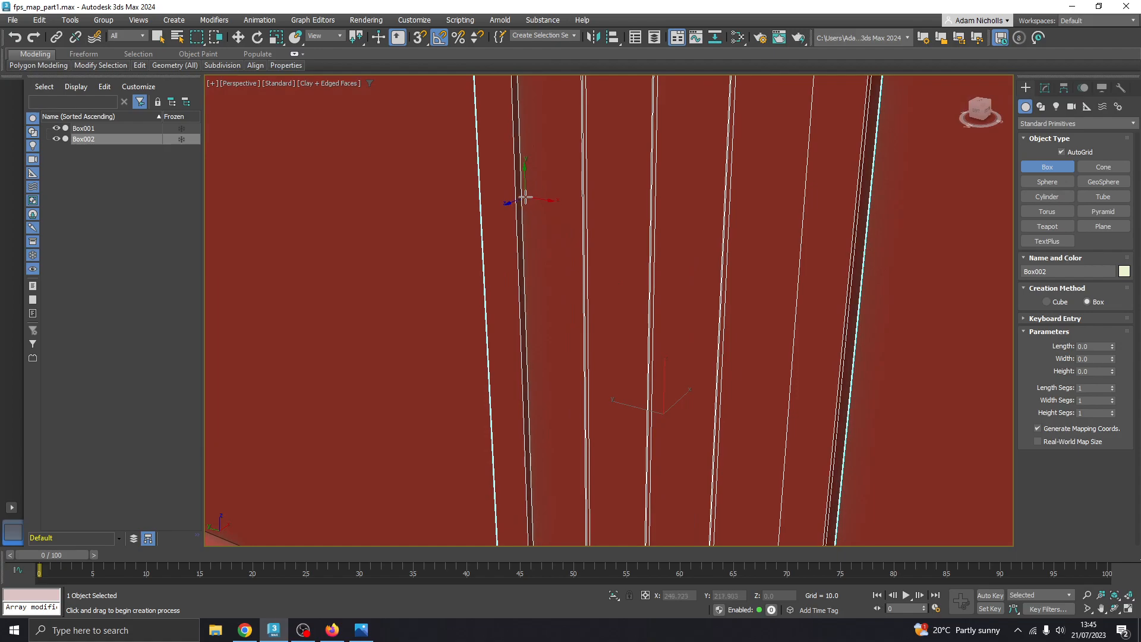
drag(521, 181, 798, 293)
click(797, 294)
alt+middle_drag(796, 295, 662, 275)
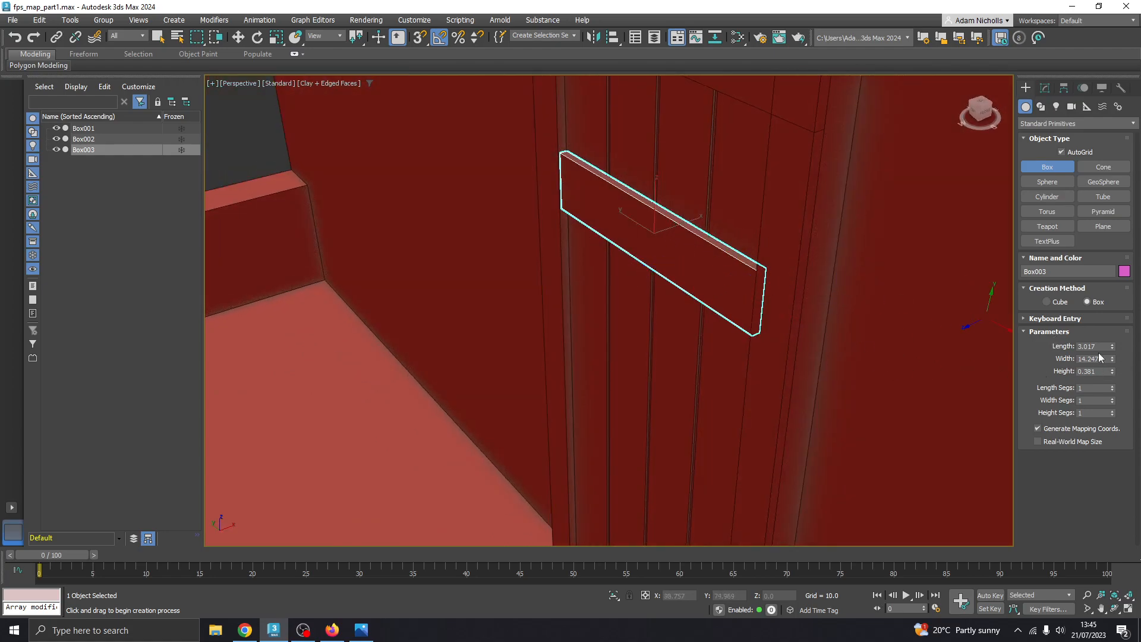
alt+middle_drag(572, 290, 656, 217)
- Move the crossboard up the door to a Z position of 94.38, checking its placement against the reference image
click(239, 38)
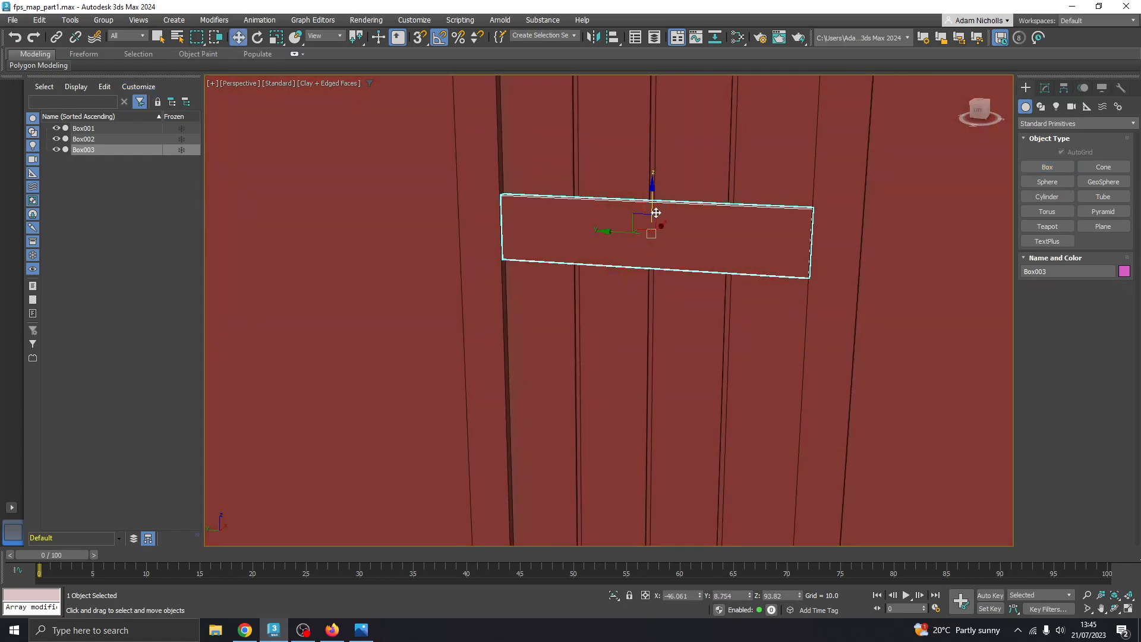
drag(654, 199, 653, 182)
scroll(653, 183, down, 5)
alt+middle_drag(651, 185, 618, 192)
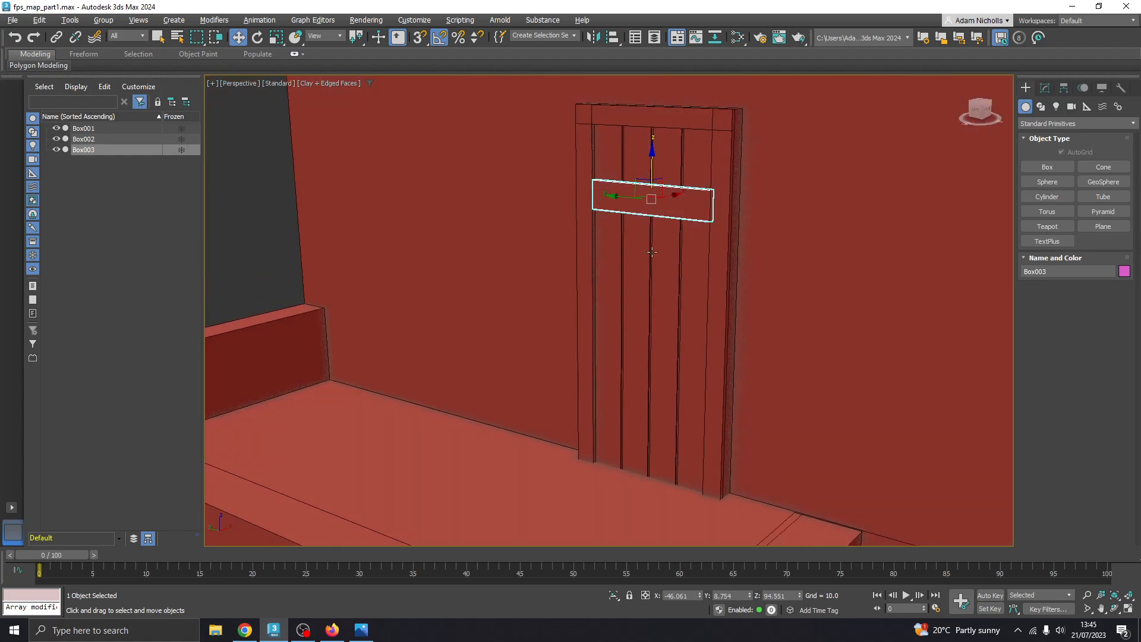
click(361, 636)
click(361, 636)
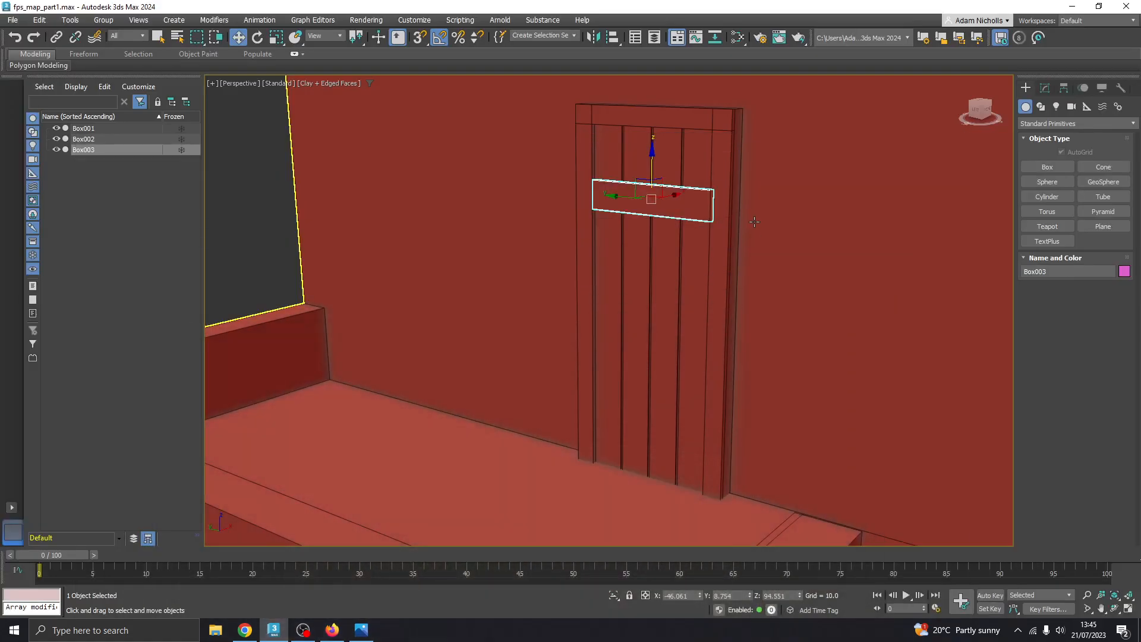
drag(654, 165, 654, 162)
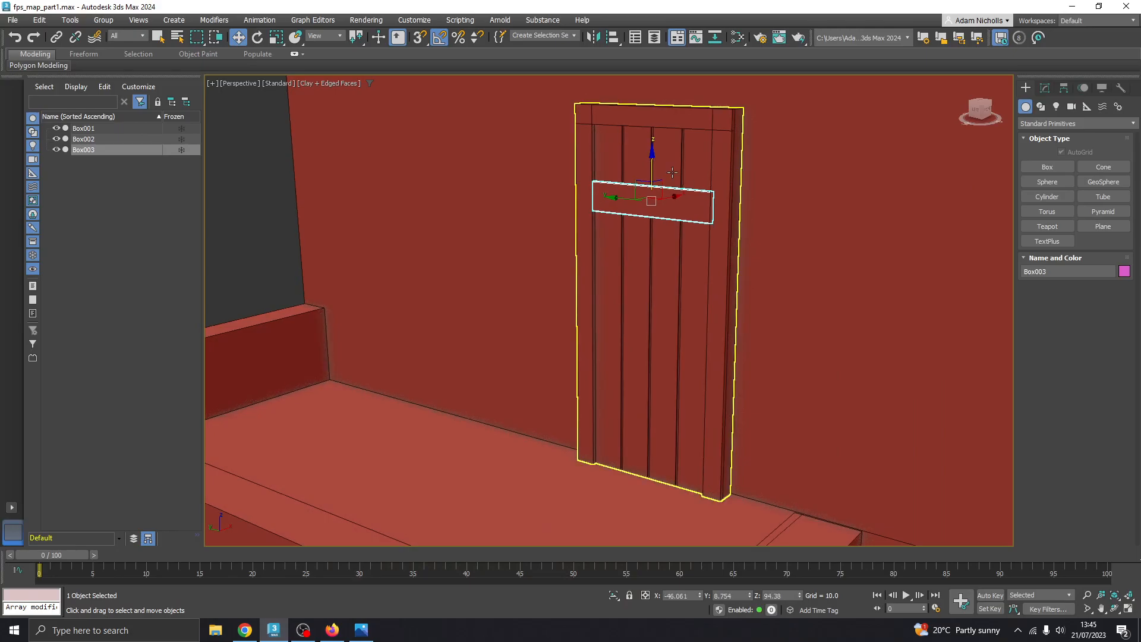
- Examine the crossboard's placement on the door from several angles and select the crossboard again
click(278, 214)
alt+middle_drag(752, 270, 701, 267)
scroll(690, 265, down, 3)
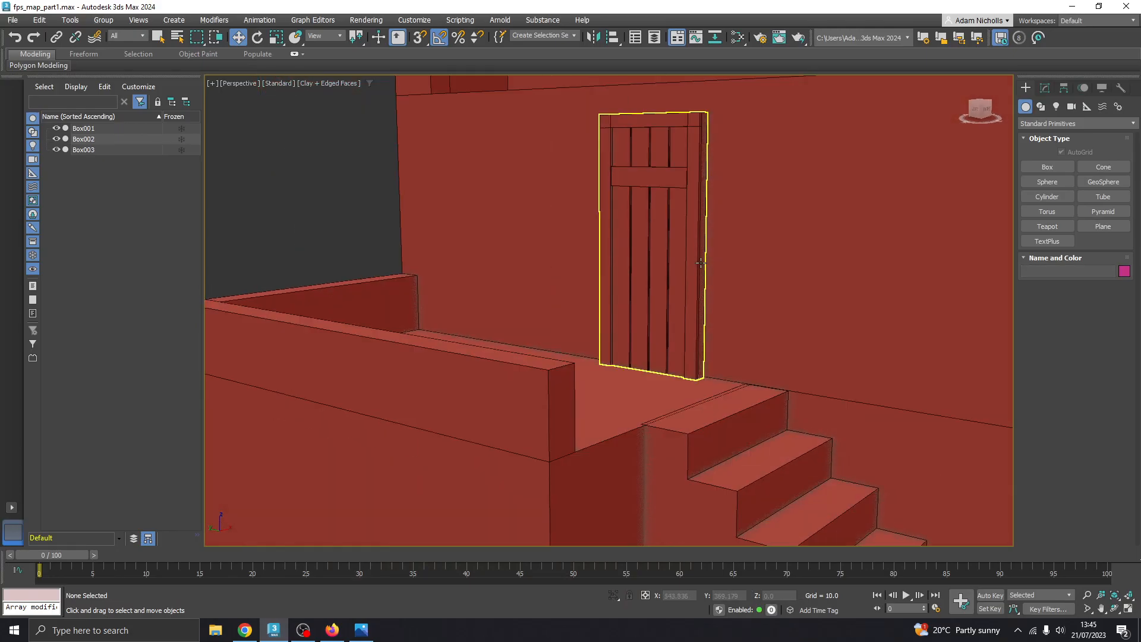
scroll(690, 265, up, 3)
middle_drag(644, 187, 647, 253)
click(632, 198)
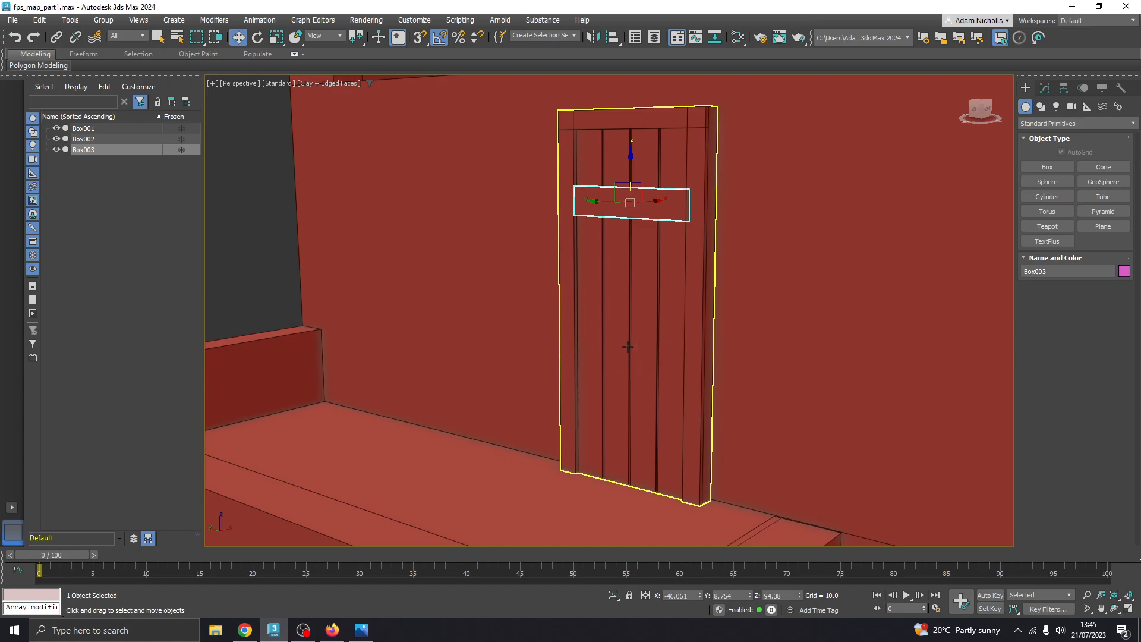
mouse_move(634, 337)
alt+middle_down()
mouse_move(645, 339)
mouse_move(636, 341)
alt+middle_up()
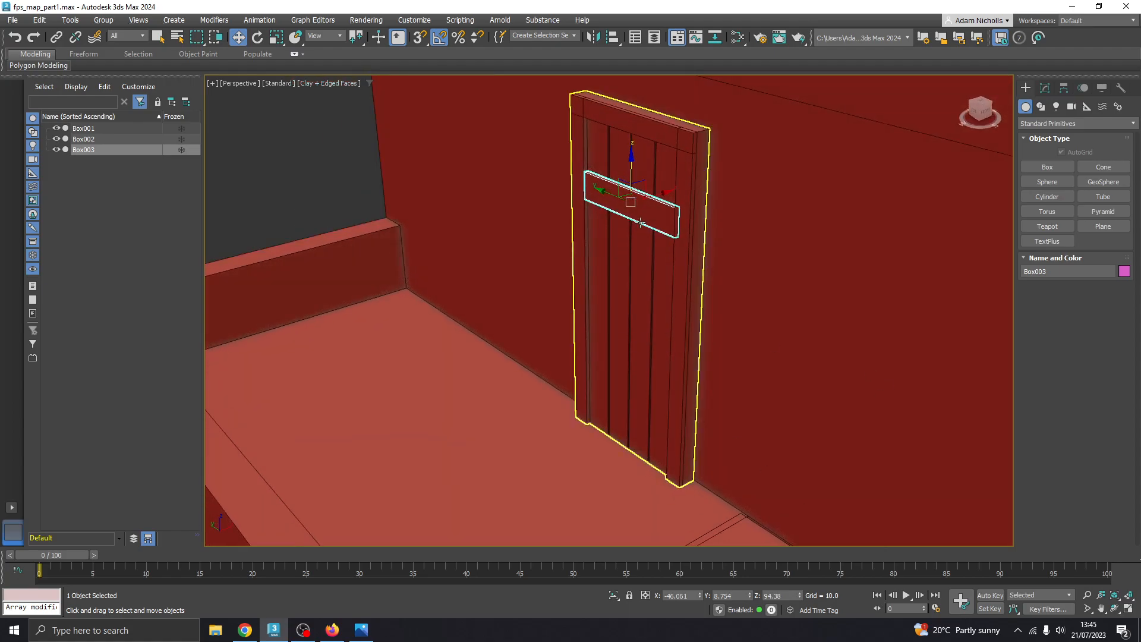
alt+middle_drag(640, 296, 648, 316)
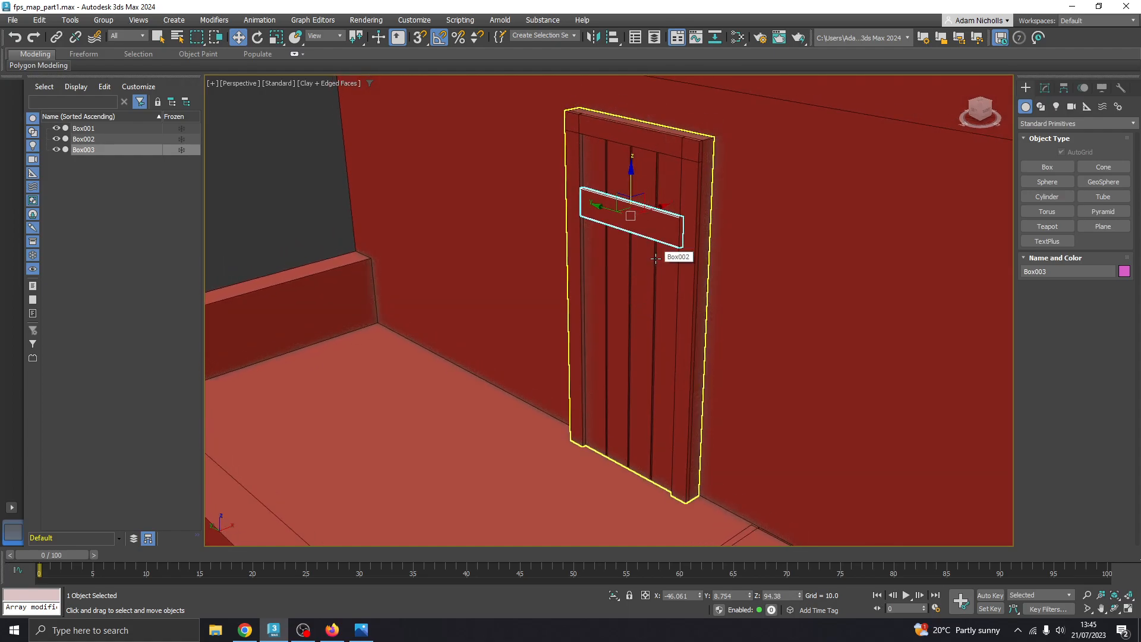
- Create a physical camera from the current view and switch the viewport back to Perspective
key(ctrl+c)
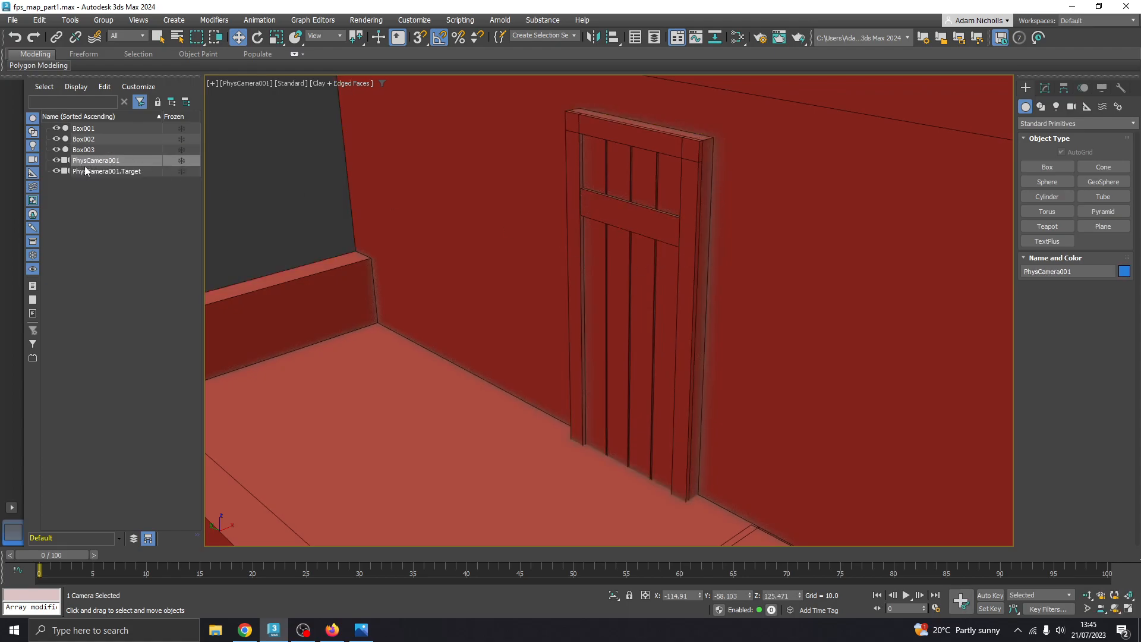
mouse_move(686, 308)
middle_down()
mouse_move(672, 298)
mouse_move(695, 312)
middle_up()
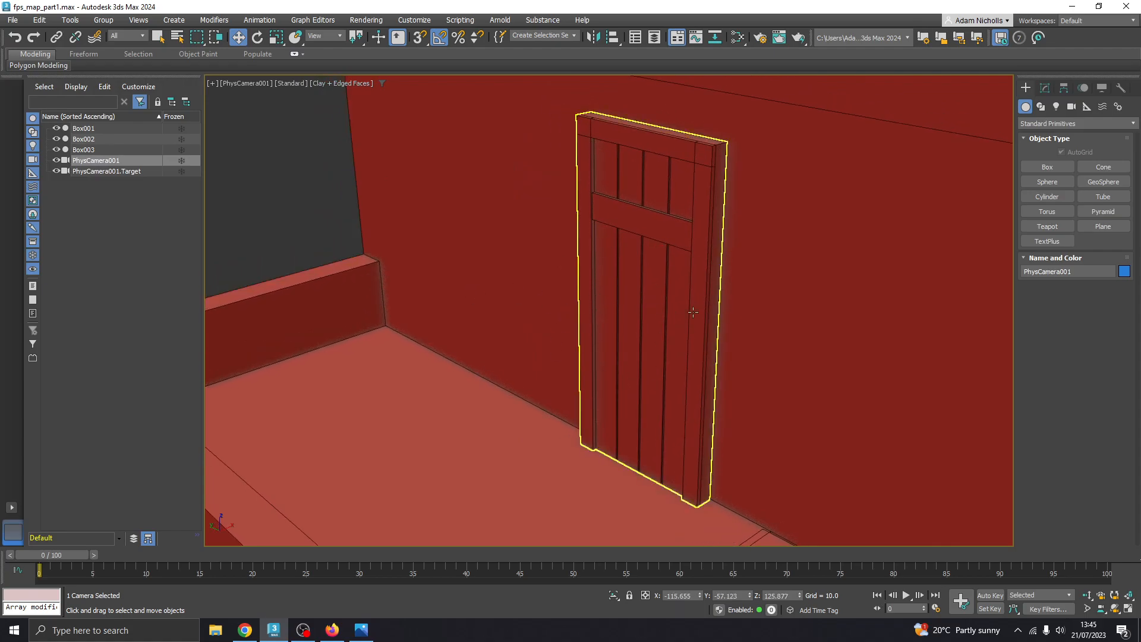
click(243, 84)
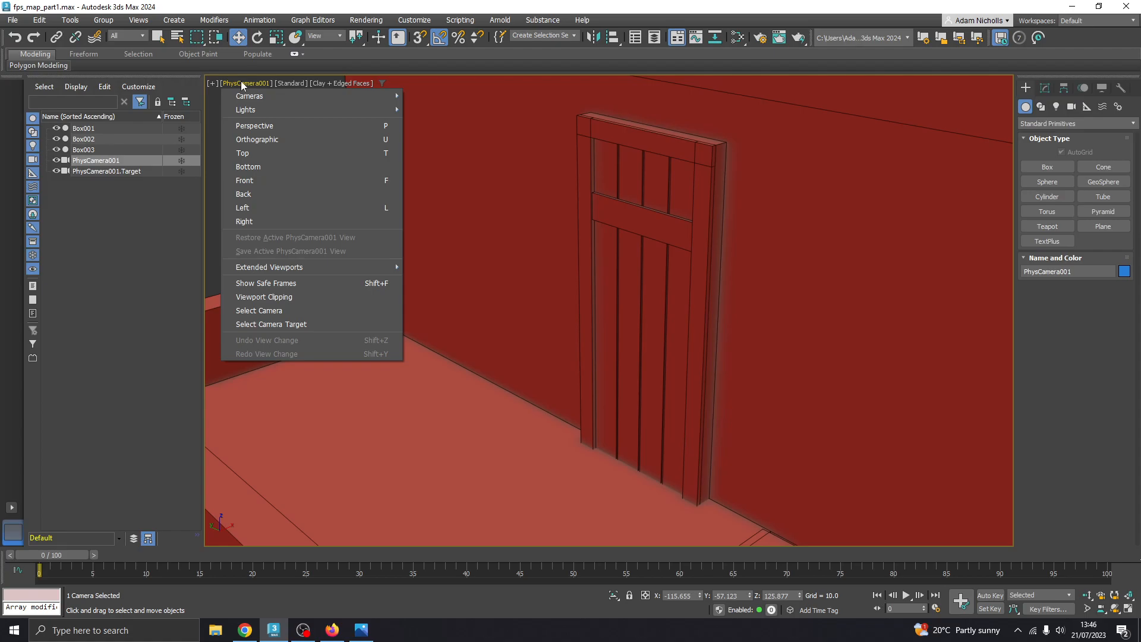
click(258, 127)
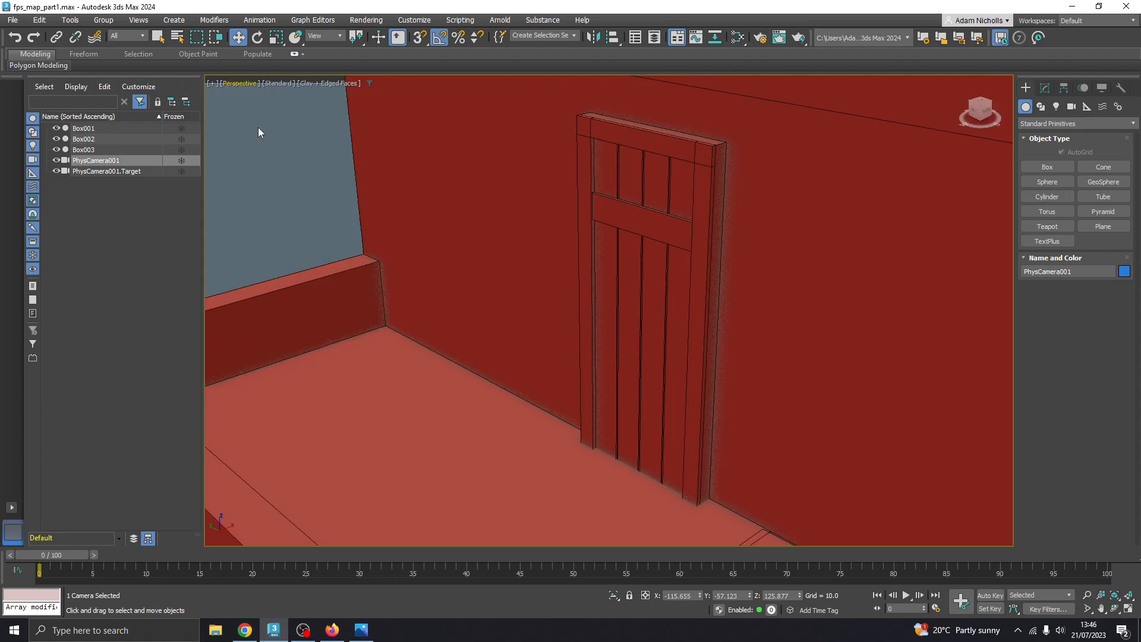
- Select the physical camera beside the house and delete it
scroll(494, 253, down, 6)
alt+middle_drag(494, 253, 523, 315)
click(842, 160)
click(832, 129)
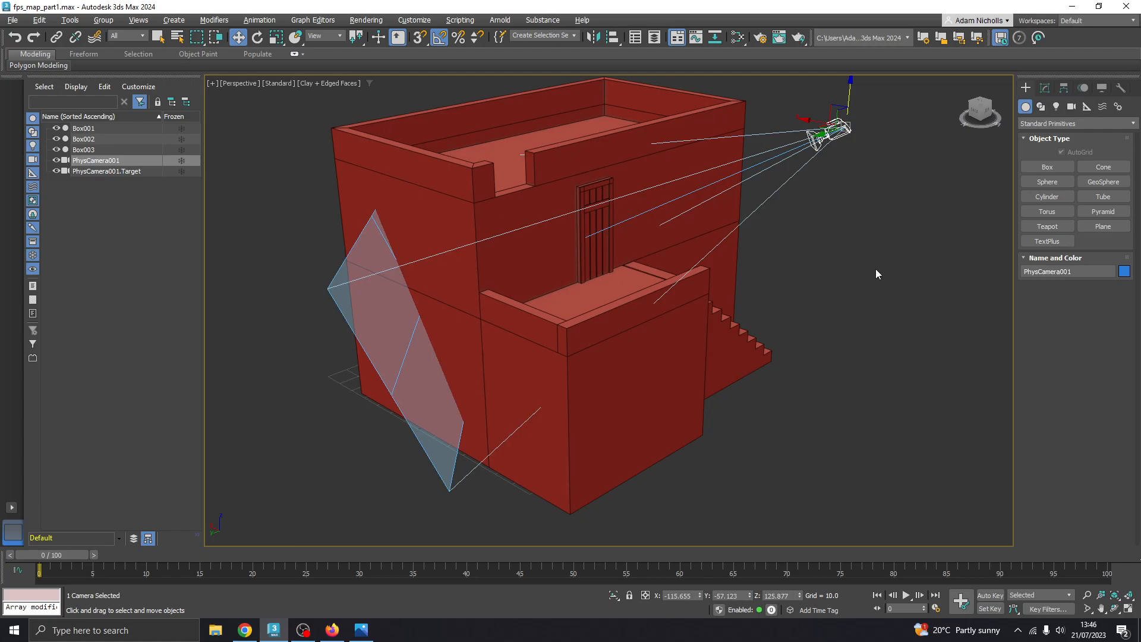
key(Delete)
- Clone the crossboard straight down to the lower part of the door as one instance, at about Z 74.5
alt+middle_drag(689, 275, 632, 273)
scroll(620, 231, up, 6)
click(618, 205)
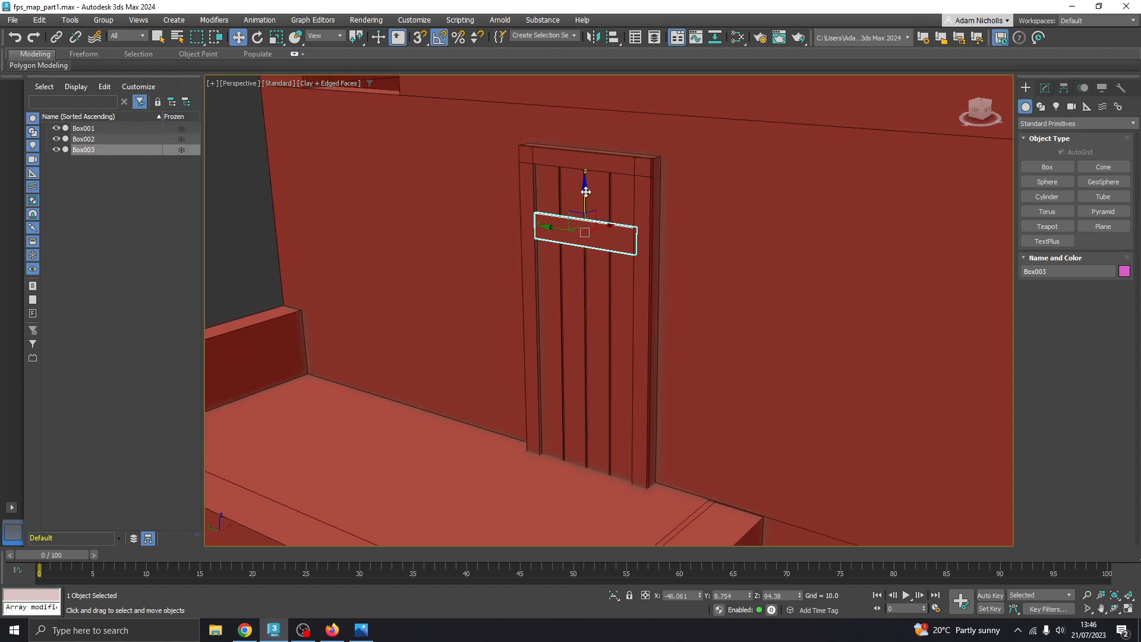
shift+drag(586, 189, 594, 350)
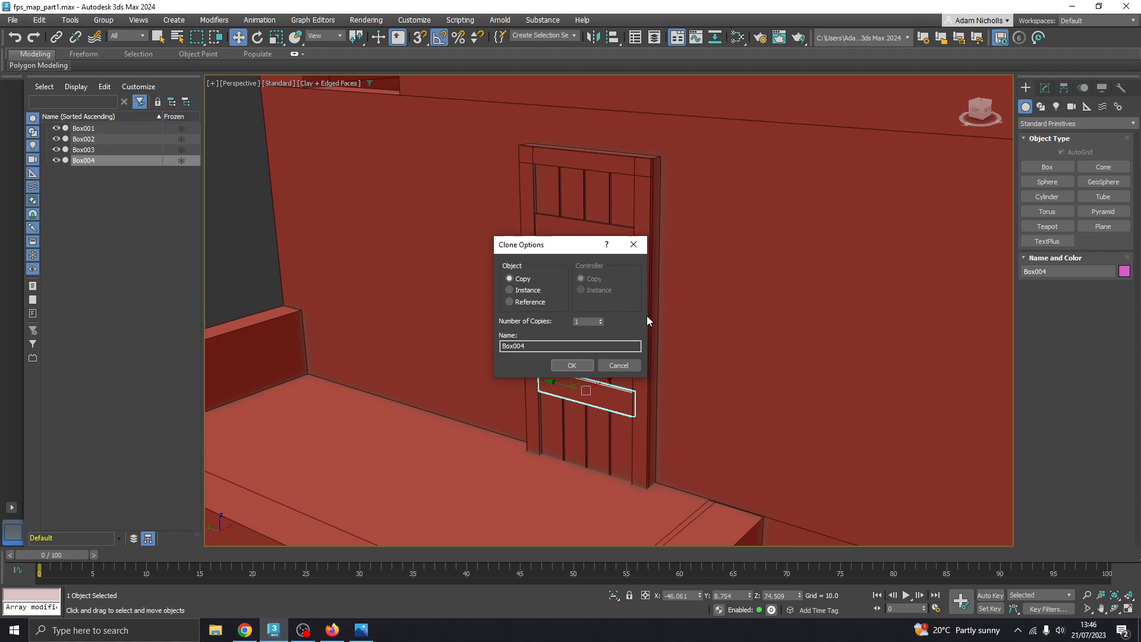
click(522, 290)
click(521, 290)
click(572, 365)
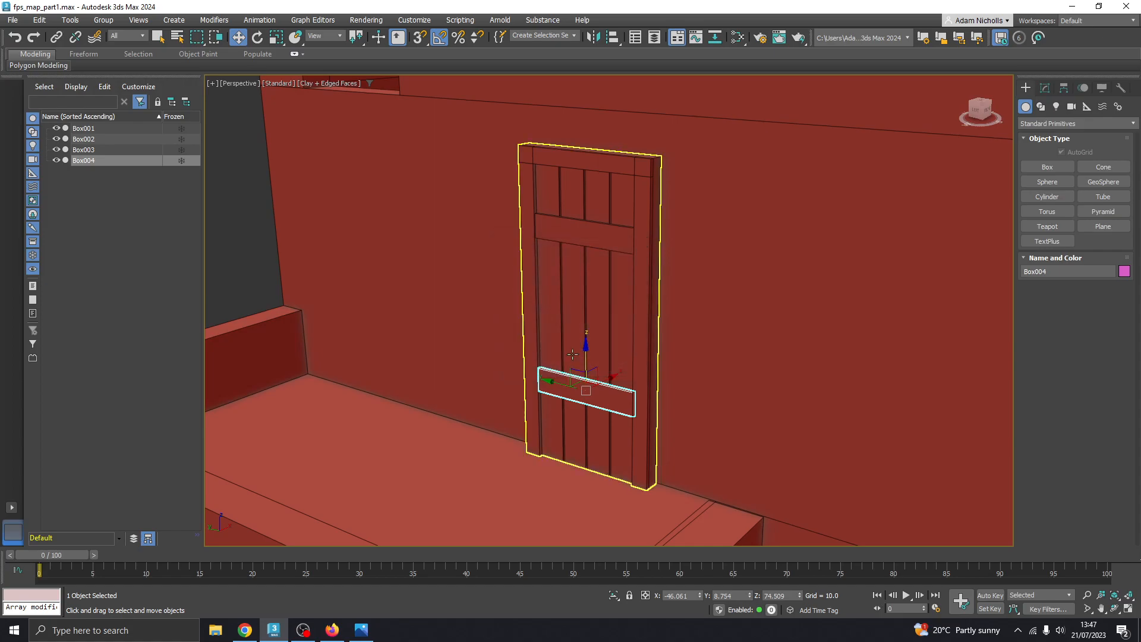
- Try changing the width of the instanced lower crossboard, and undo the change
middle_drag(575, 369, 541, 375)
click(1043, 88)
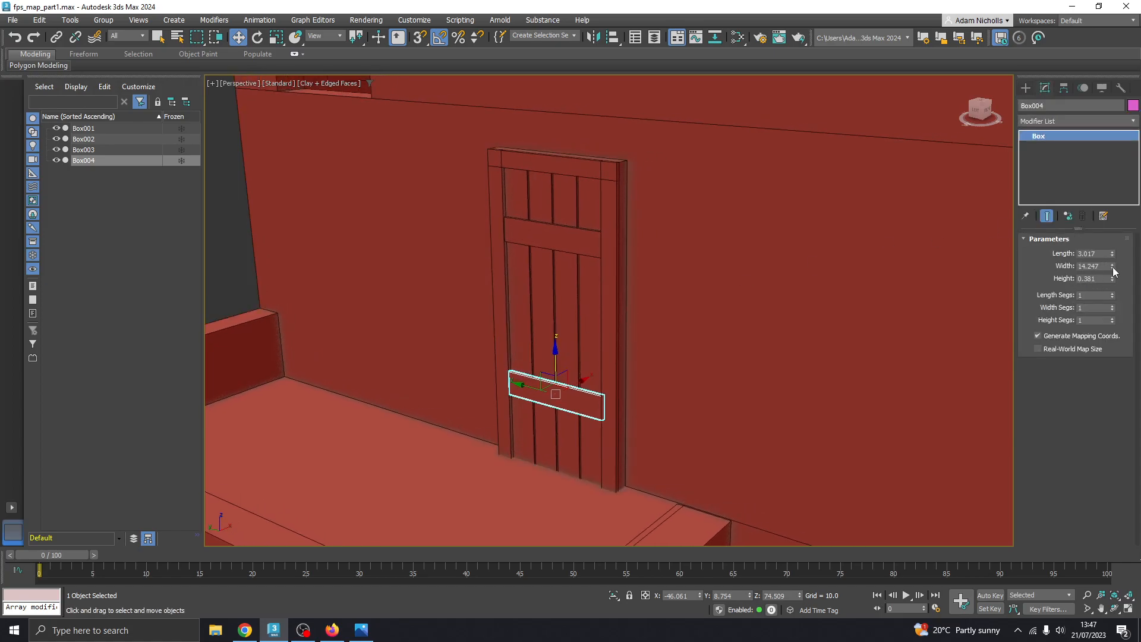
drag(1113, 267, 1106, 190)
key(ctrl+z)
alt+middle_drag(582, 386, 571, 353)
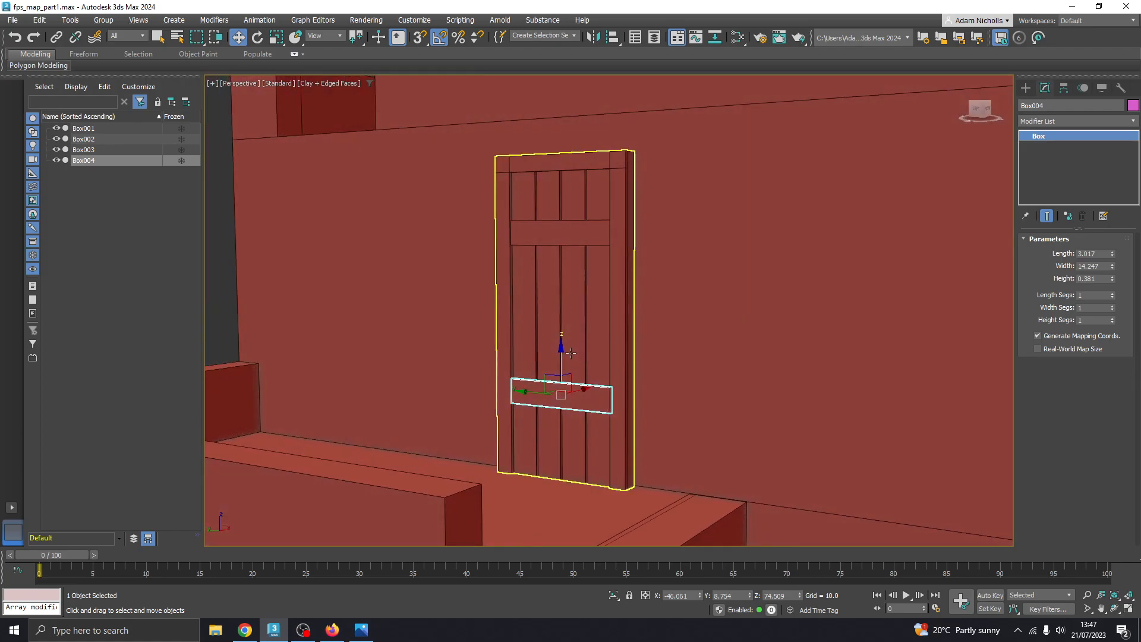
- Move the lower crossboard slightly further down the door, deselect it and compare the result with the reference image
drag(563, 349, 565, 355)
alt+middle_drag(581, 340, 713, 380)
click(598, 324)
scroll(585, 334, down, 3)
click(297, 262)
click(361, 630)
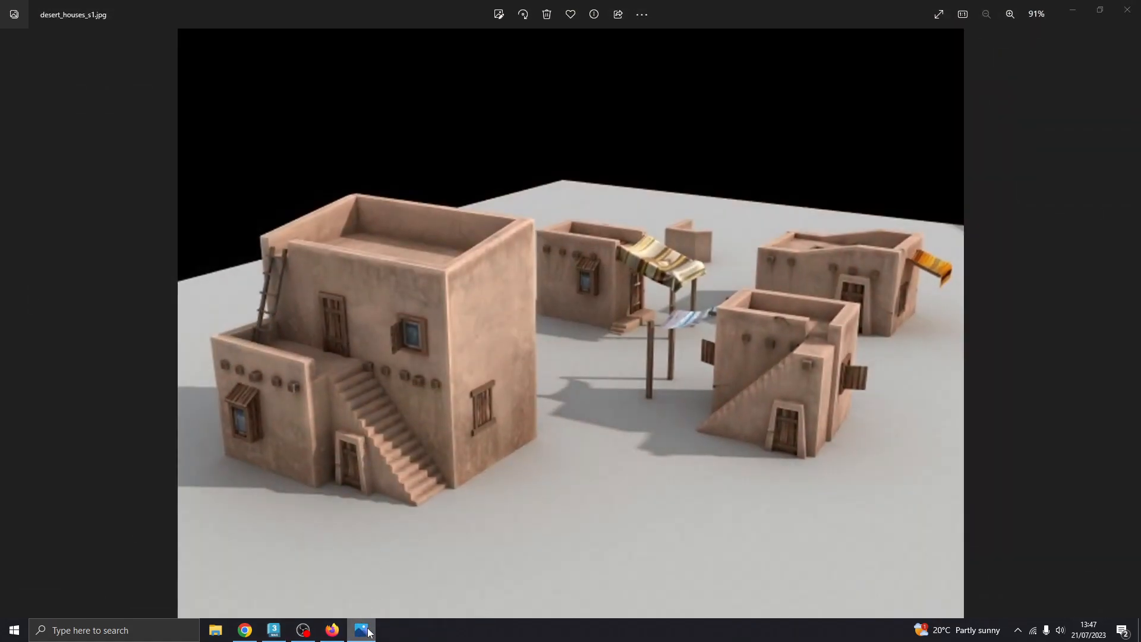
click(367, 628)
alt+middle_drag(574, 358, 607, 359)
scroll(614, 333, up, 3)
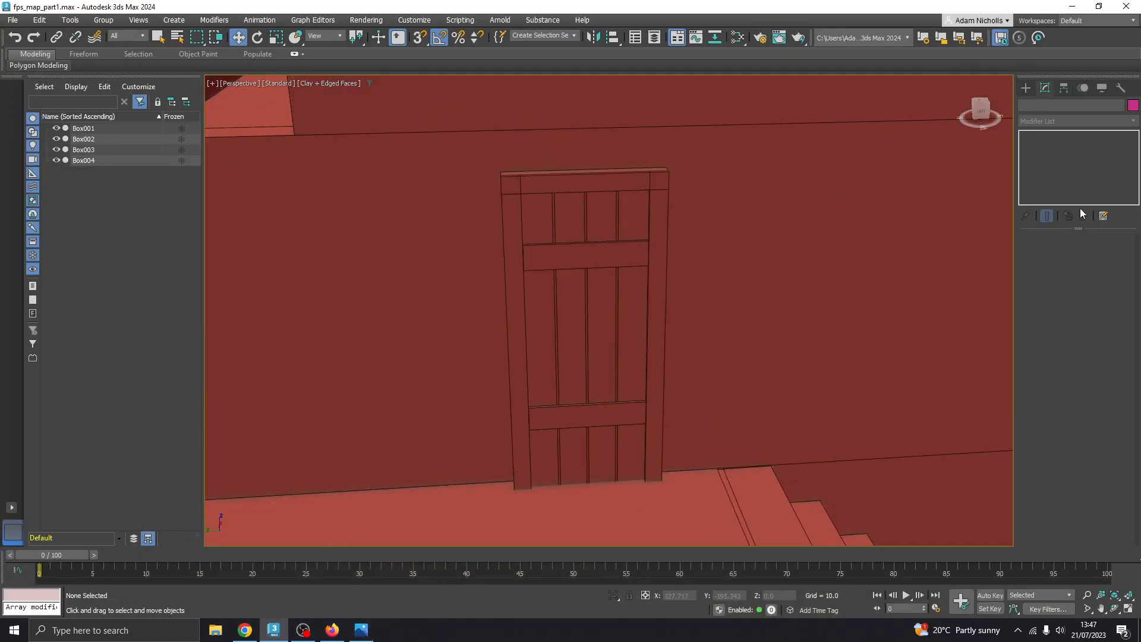
- Create a thin upright handle box on the door's leftmost plank between the crossboards, about 5.6 long, 0.55 wide and 0.75 high
click(1023, 89)
click(1047, 166)
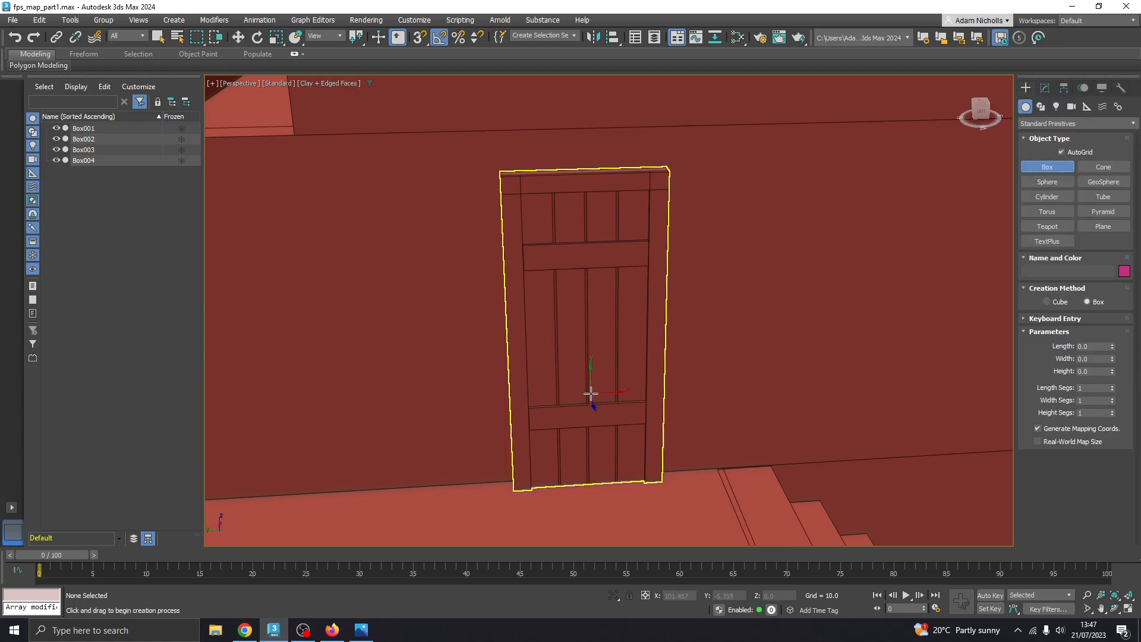
scroll(637, 356, up, 4)
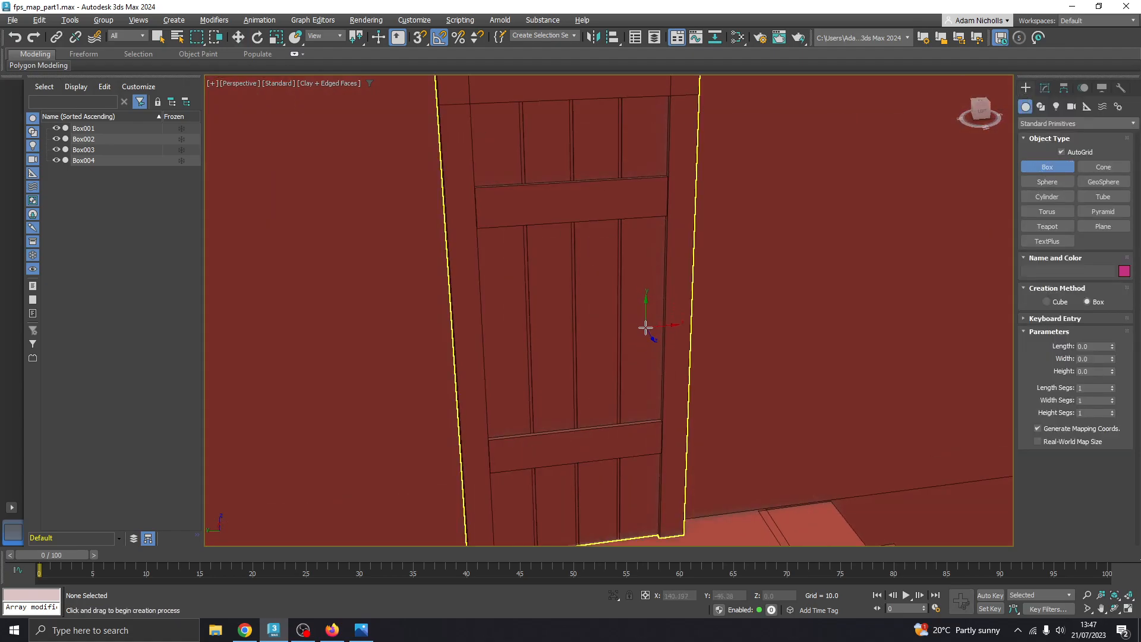
scroll(645, 324, up, 2)
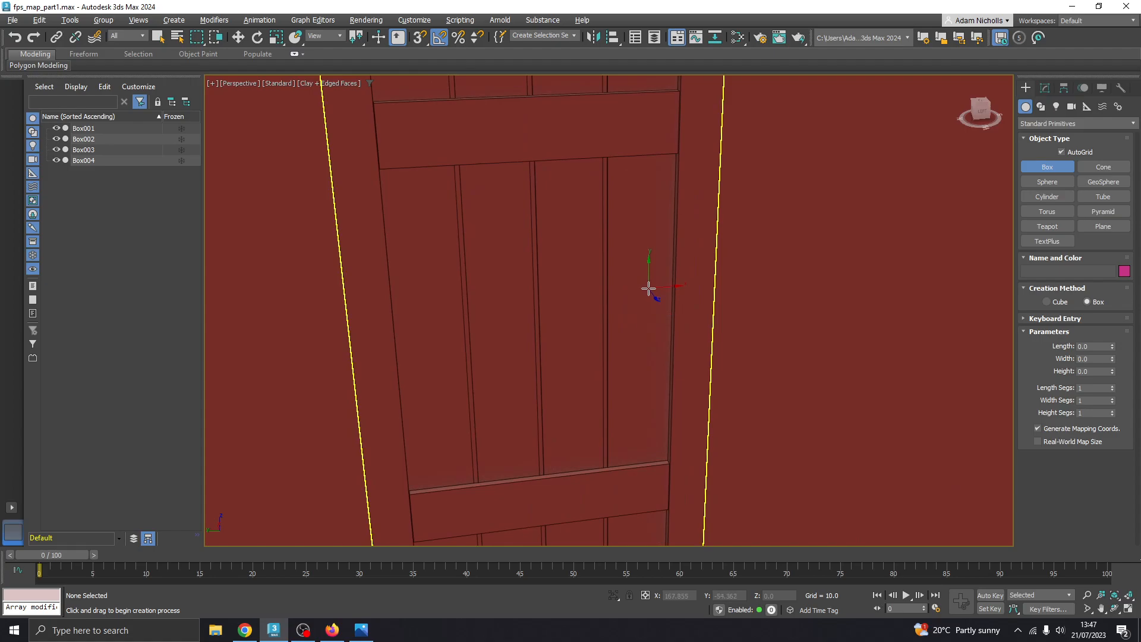
scroll(591, 357, down, 4)
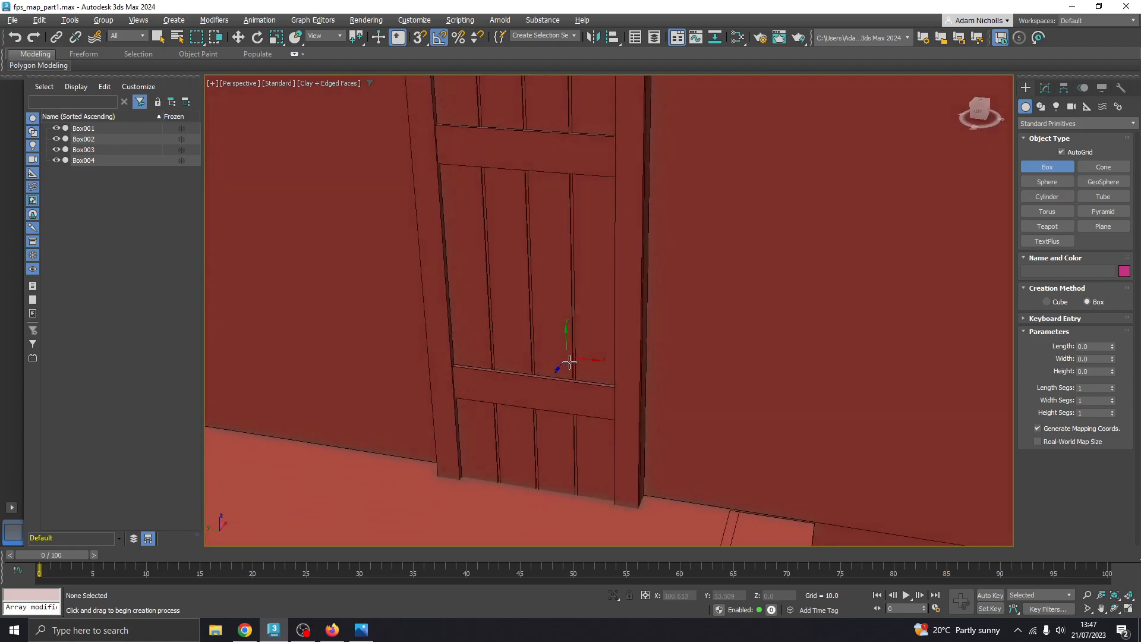
scroll(565, 361, up, 3)
scroll(611, 408, down, 3)
scroll(502, 305, up, 4)
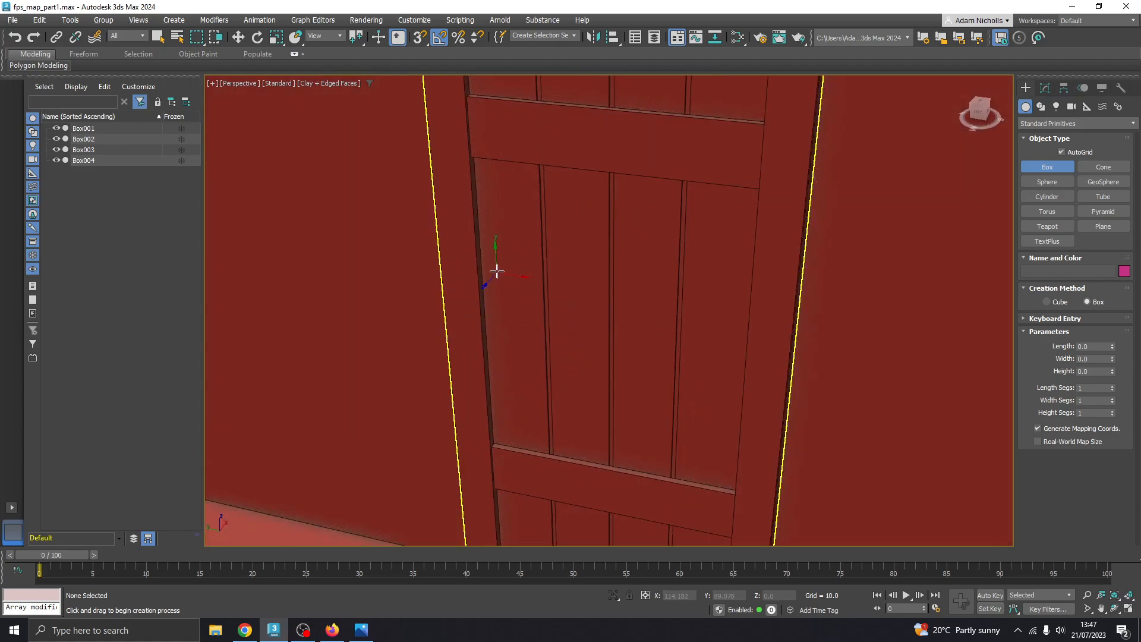
drag(498, 262, 512, 356)
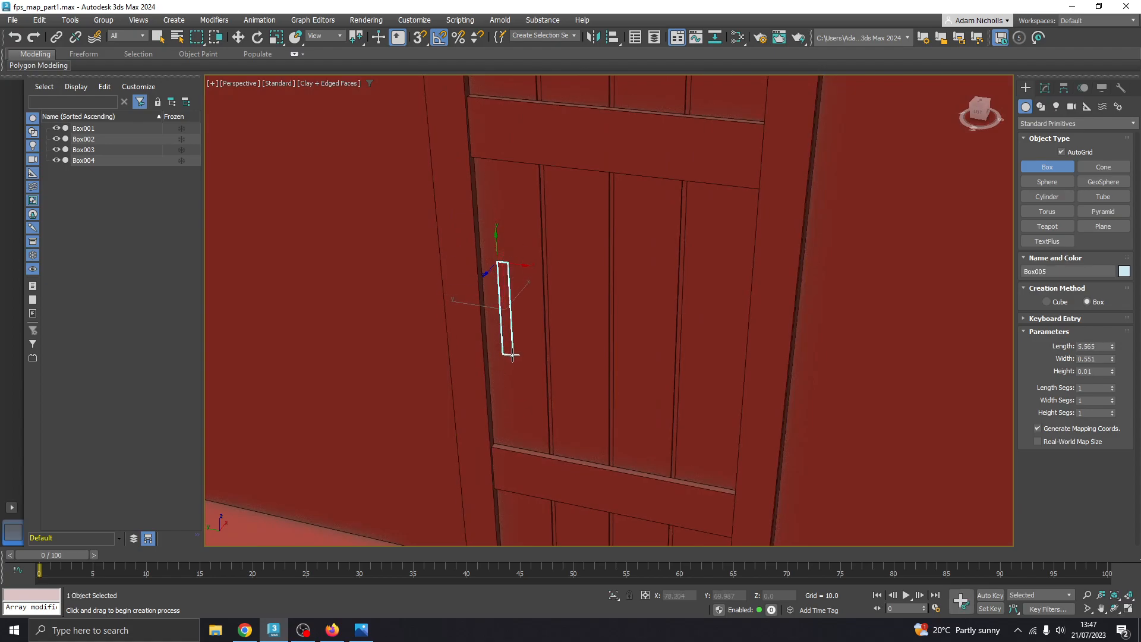
click(506, 361)
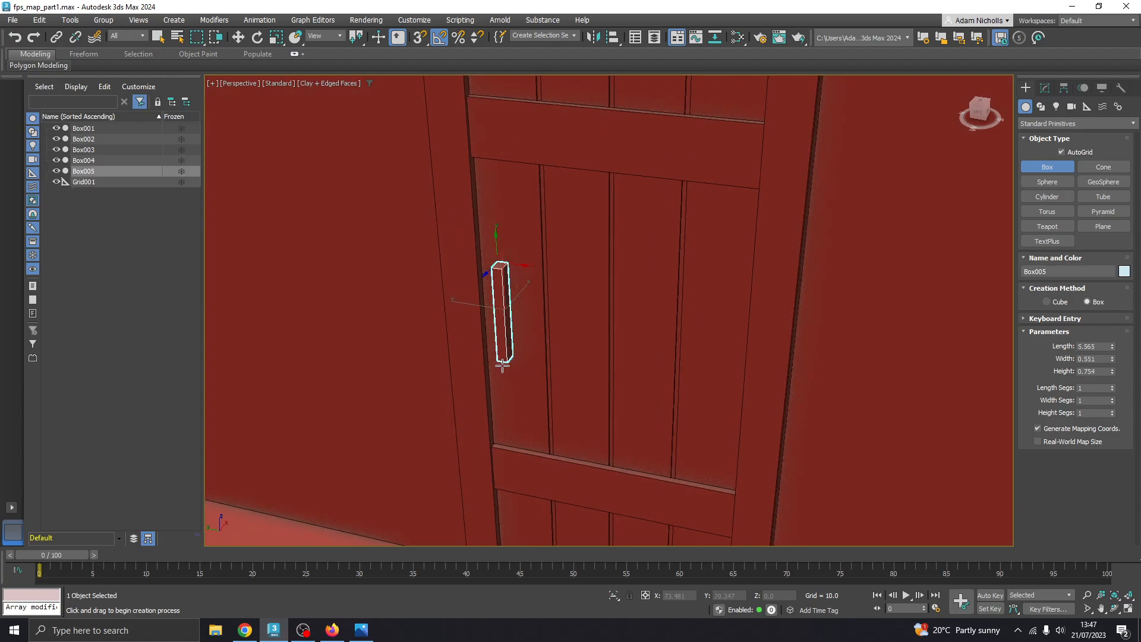
click(504, 364)
alt+middle_drag(504, 364, 603, 363)
scroll(559, 347, down, 5)
key(w)
click(302, 277)
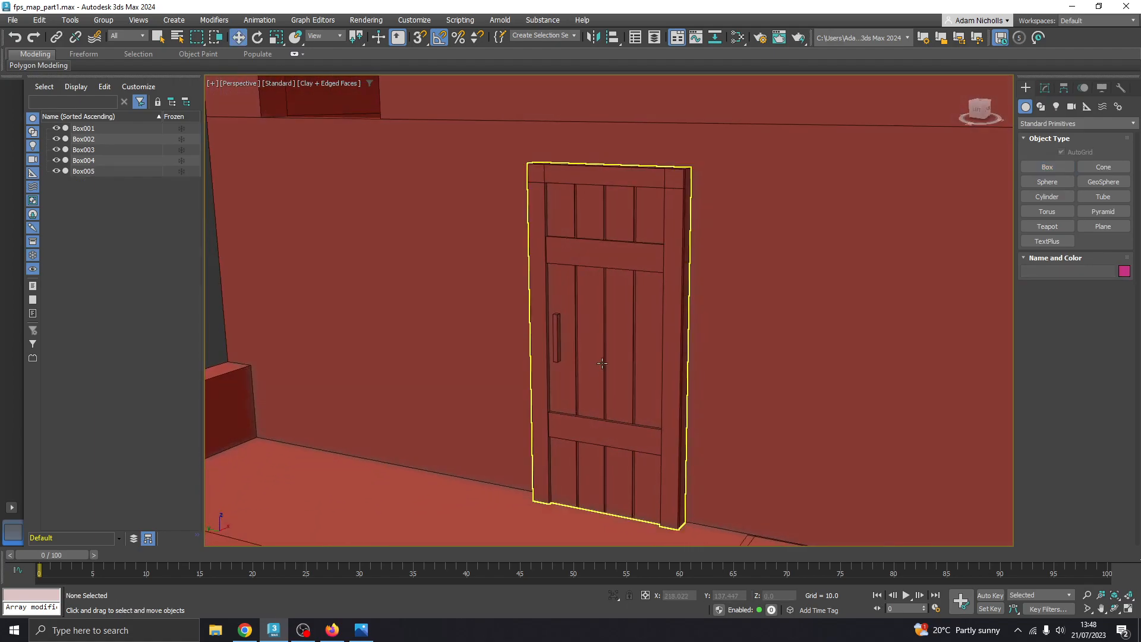
- Attach both crossboards and the handle to the main door object
click(591, 337)
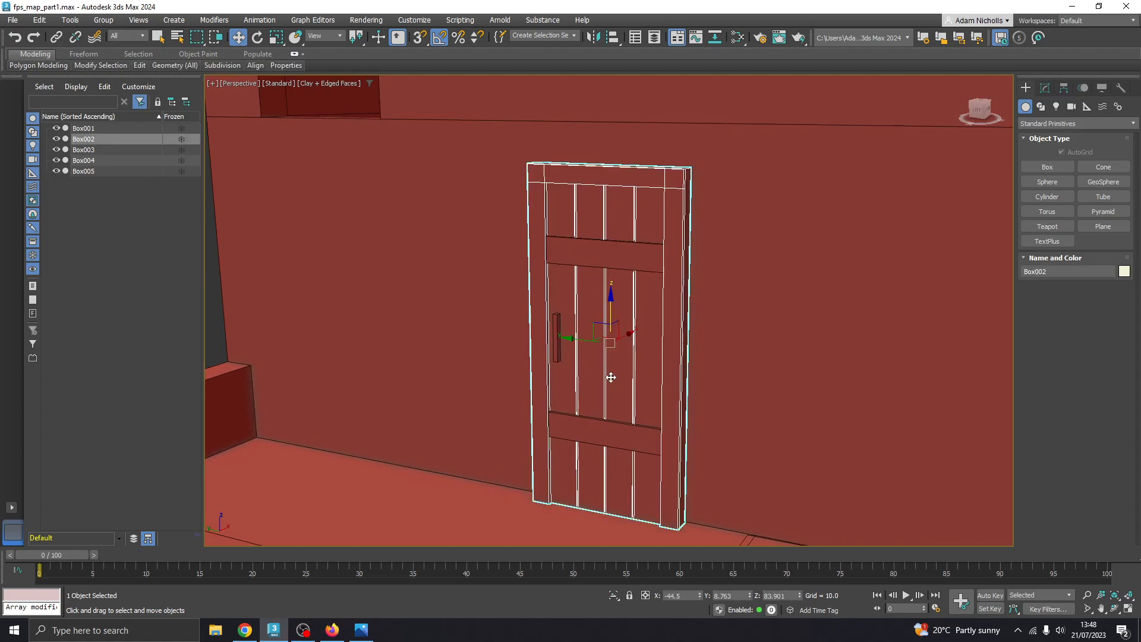
scroll(587, 255, down, 3)
alt+middle_drag(624, 318, 717, 284)
key(z)
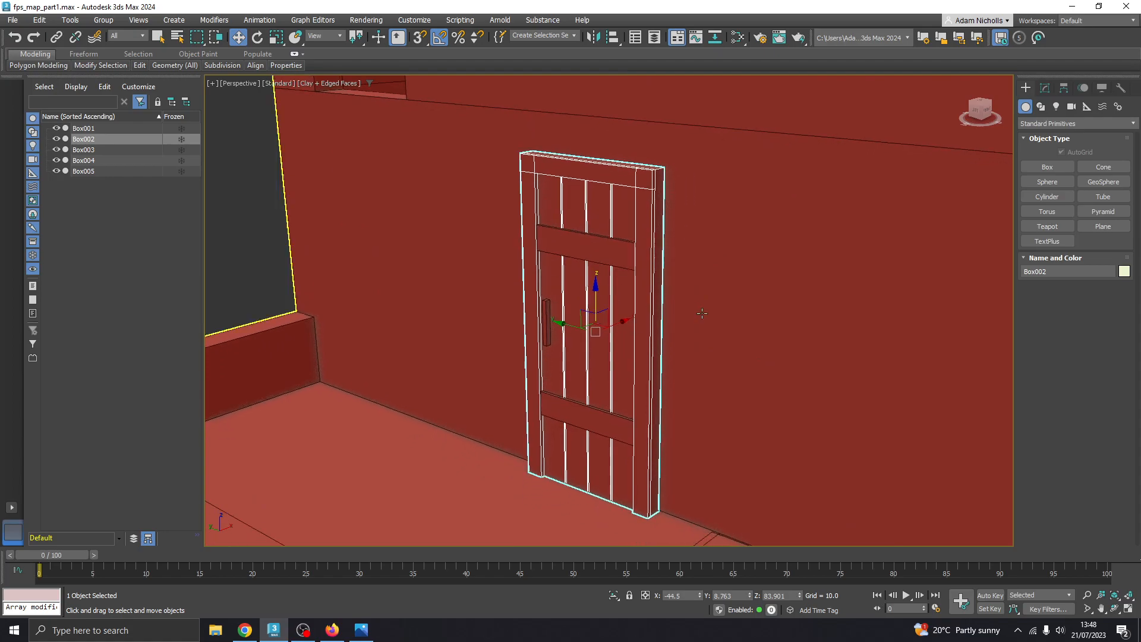
click(1045, 88)
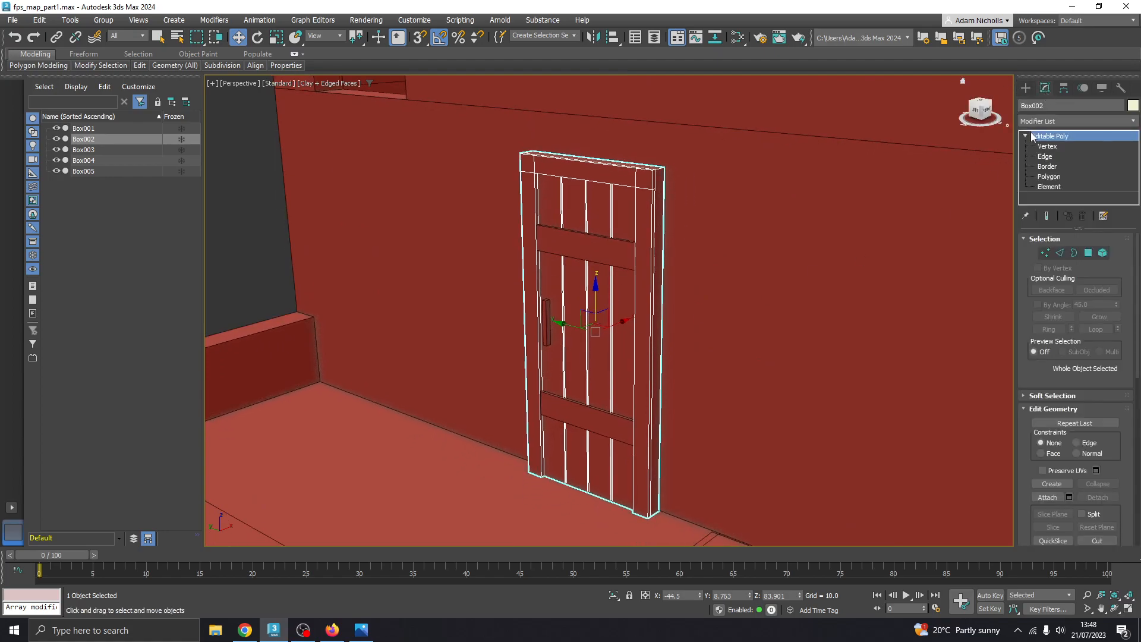
click(1048, 497)
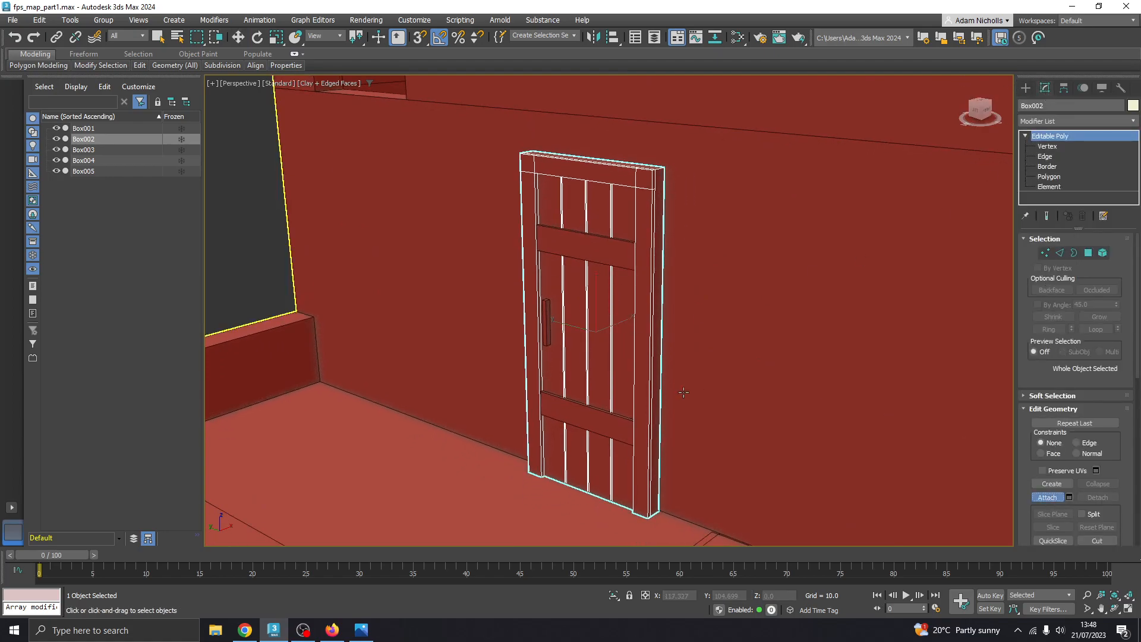
click(584, 243)
click(604, 404)
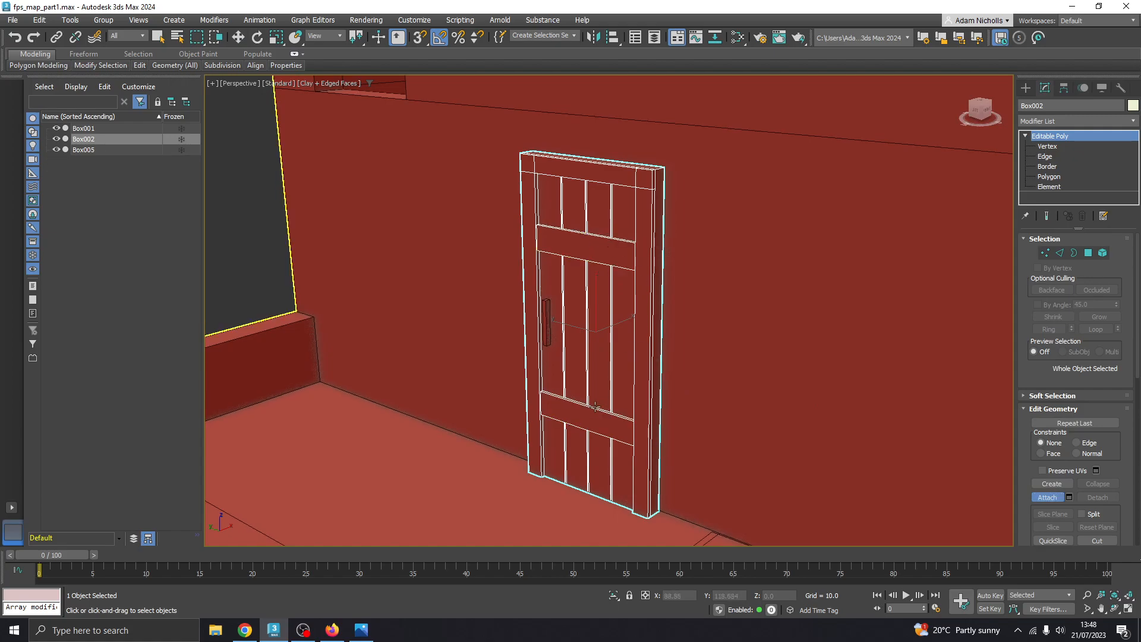
click(548, 324)
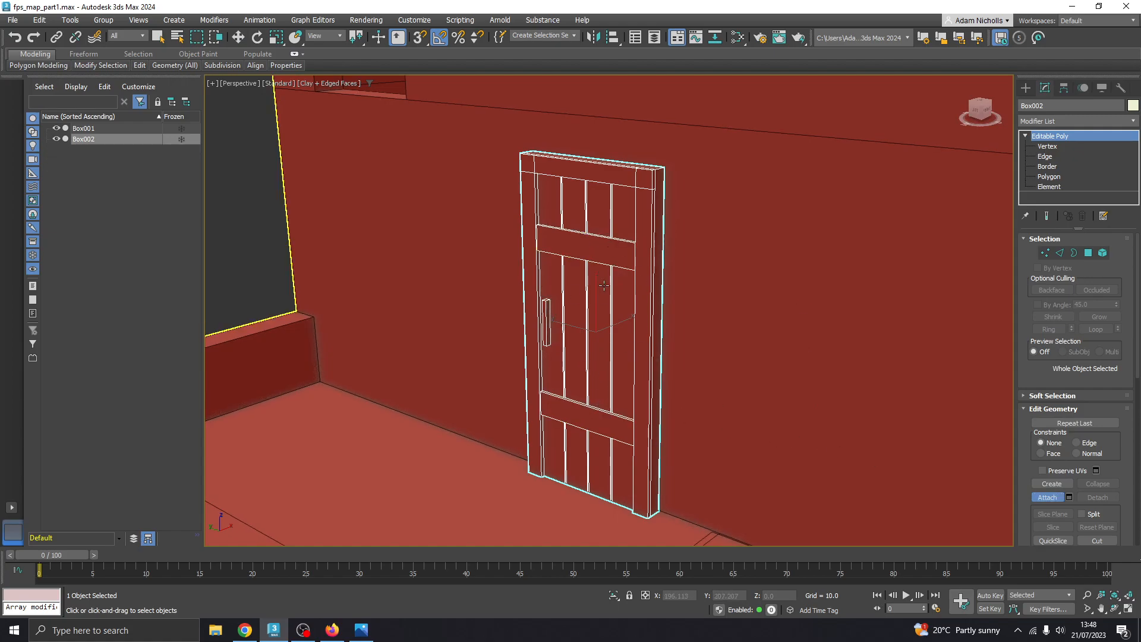
click(1058, 498)
- Try moving the attached door sideways along the wall, and undo the move
scroll(578, 294, down, 4)
click(405, 249)
click(612, 314)
scroll(619, 318, down, 5)
drag(543, 306, 418, 296)
key(ctrl+z)
alt+middle_drag(762, 326, 720, 323)
- Rename the house object as Building_01
click(102, 131)
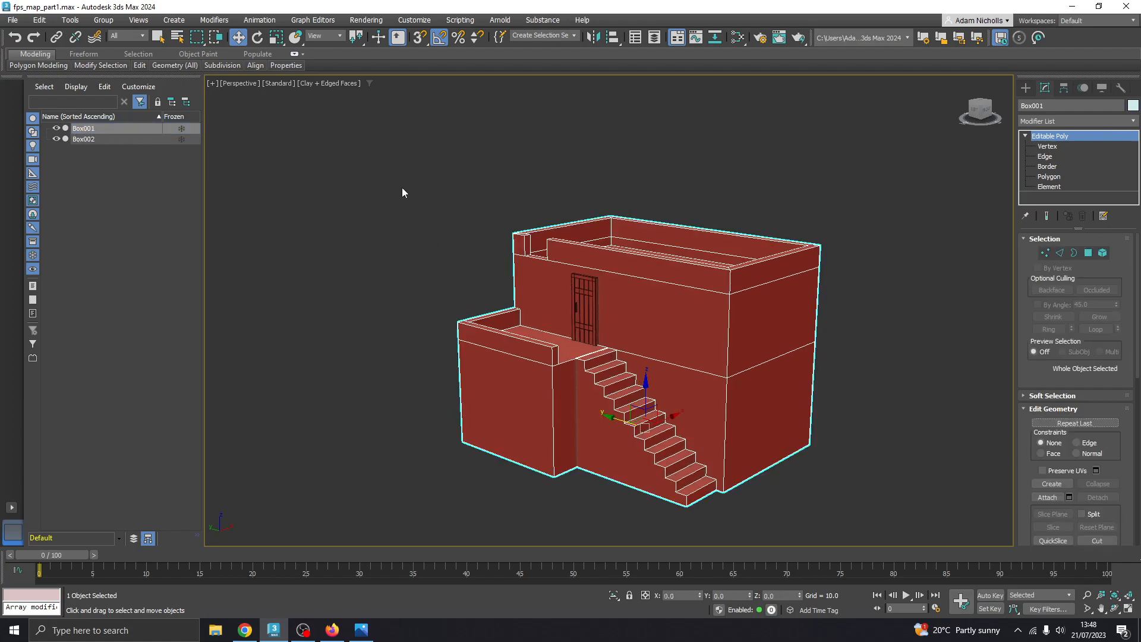
click(1064, 105)
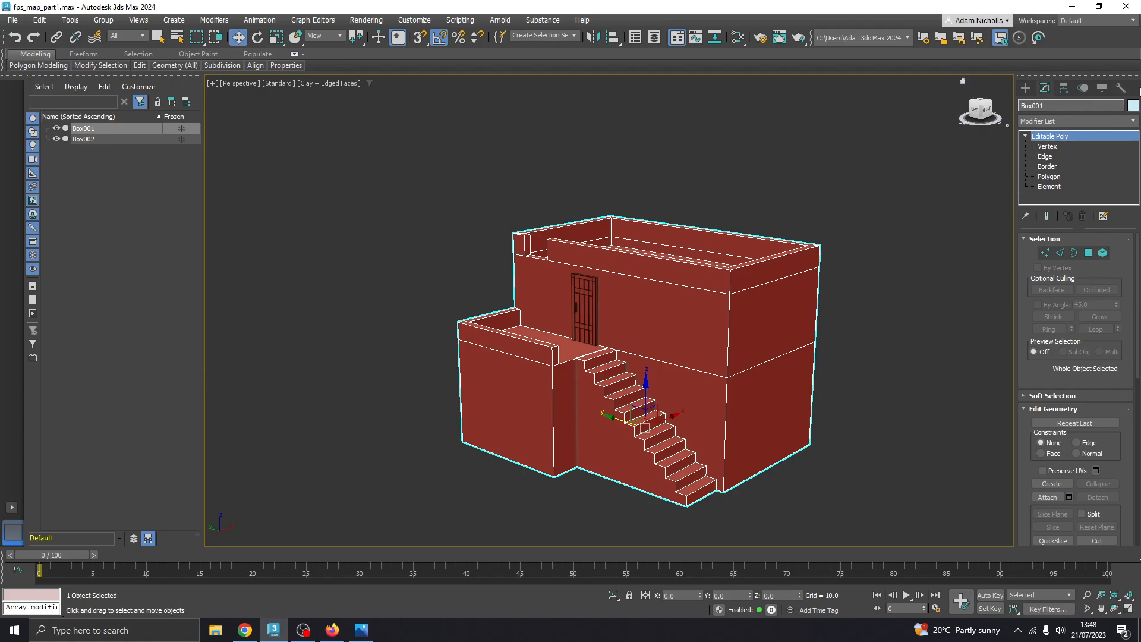
text(b)
- Rename the door object as Door_01 and deselect it
click(584, 310)
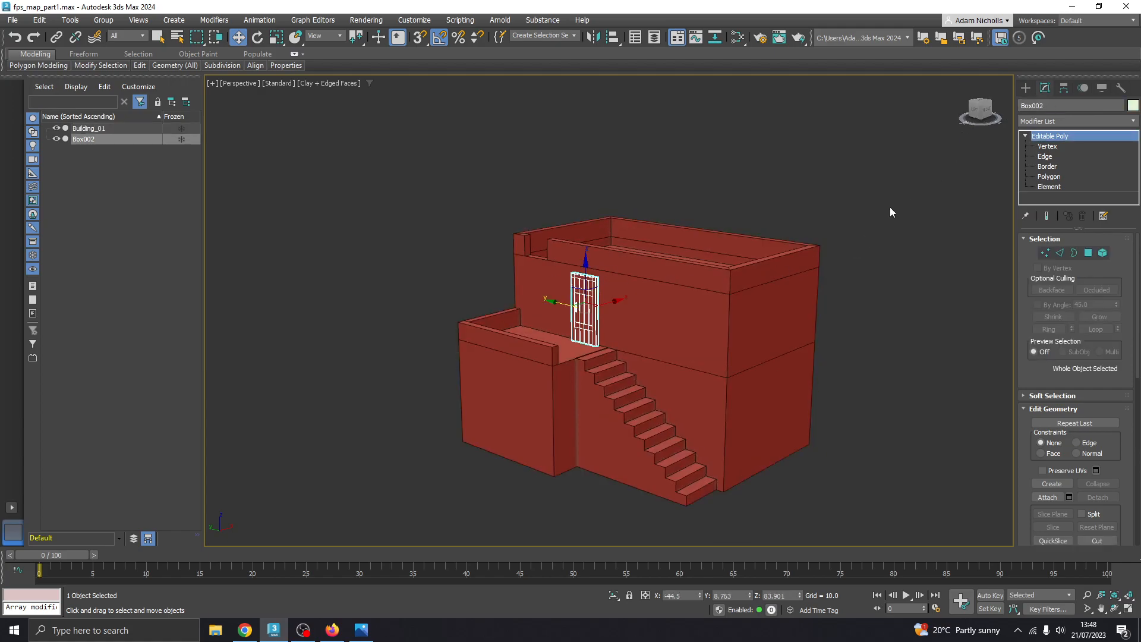
drag(1055, 107, 976, 115)
text(Doo)
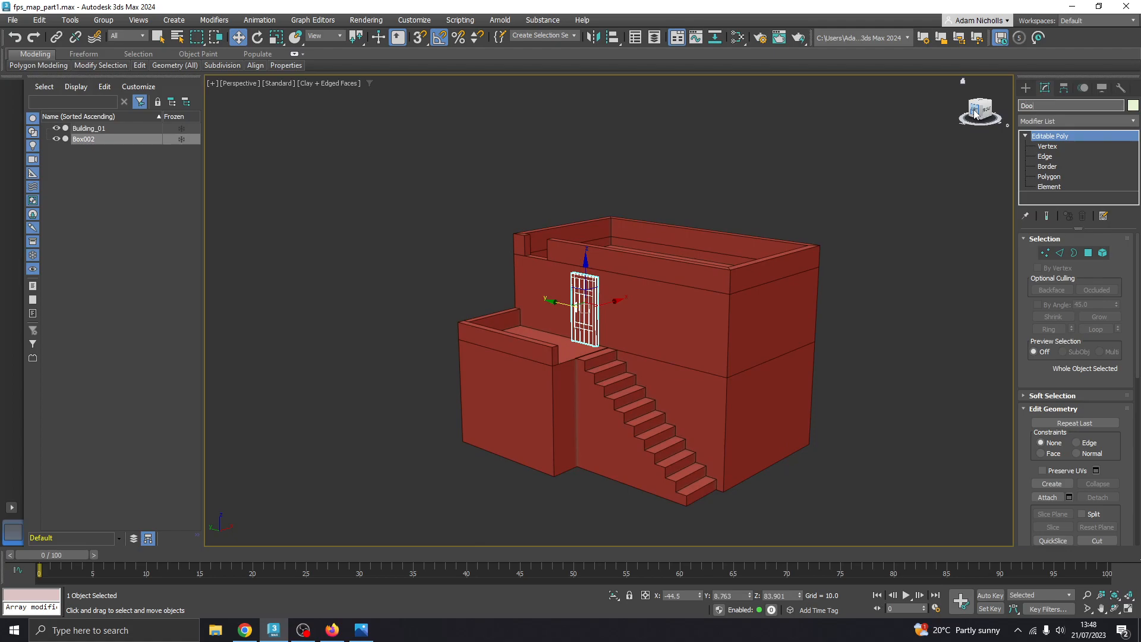
key(Return)
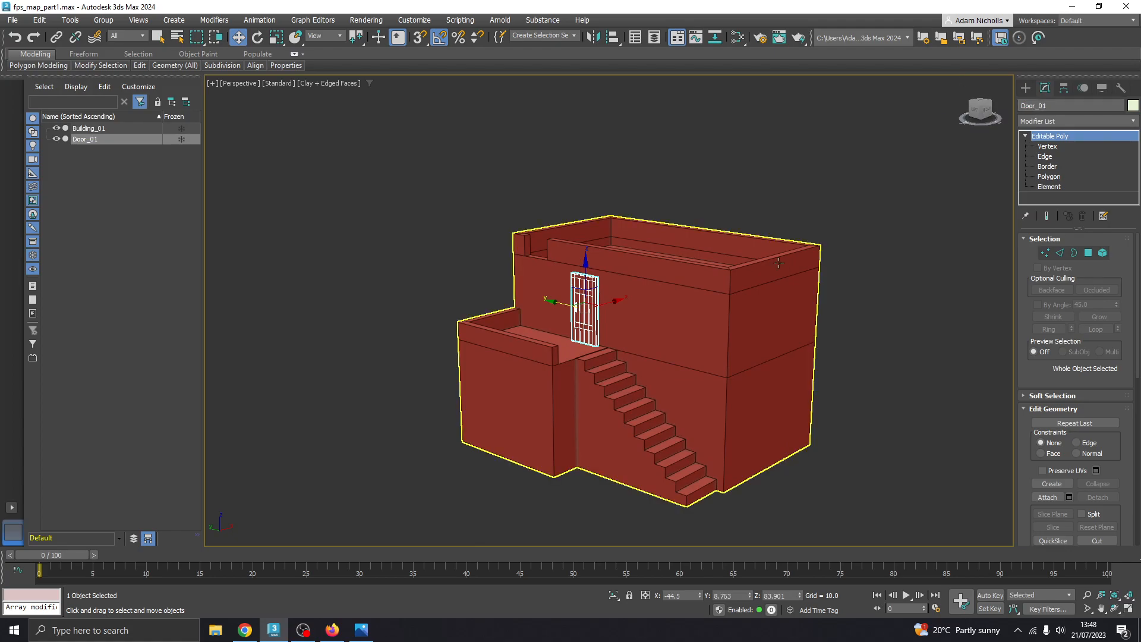
click(468, 280)
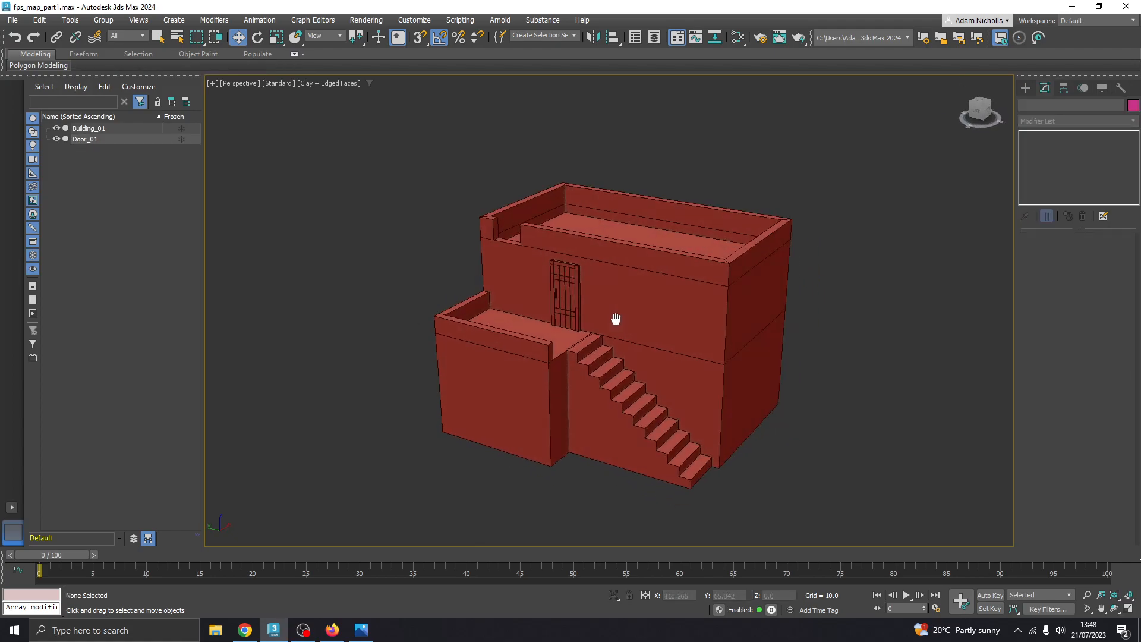
- Compare the modeled house with the desert_houses_s1.jpg reference image
scroll(614, 321, up, 3)
middle_drag(595, 345, 586, 337)
scroll(586, 338, down, 2)
click(361, 631)
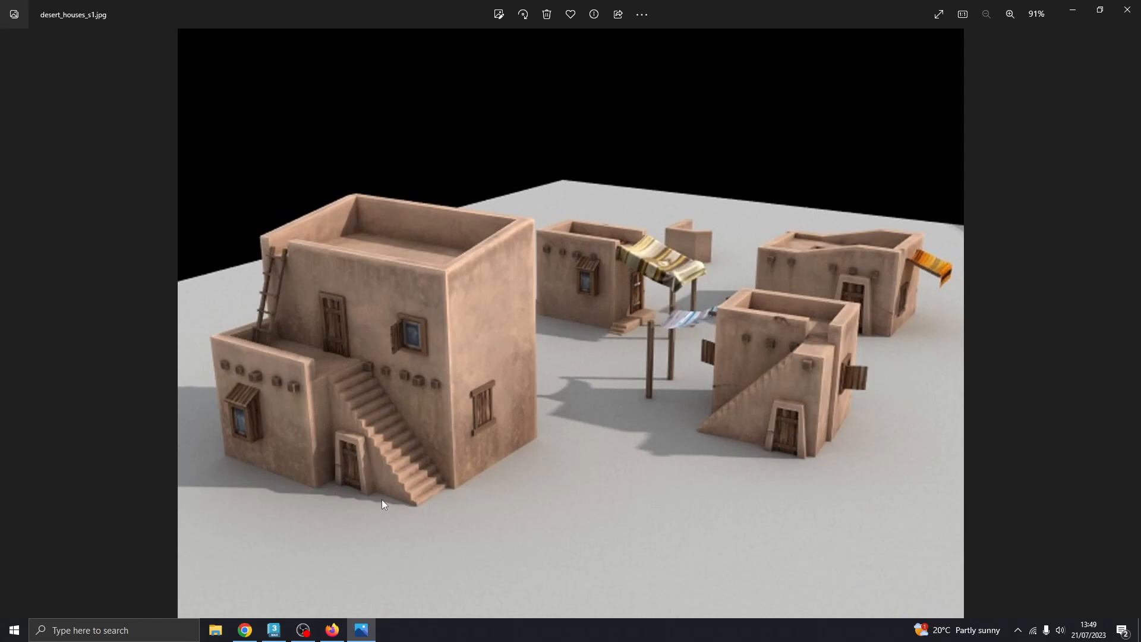
click(362, 630)
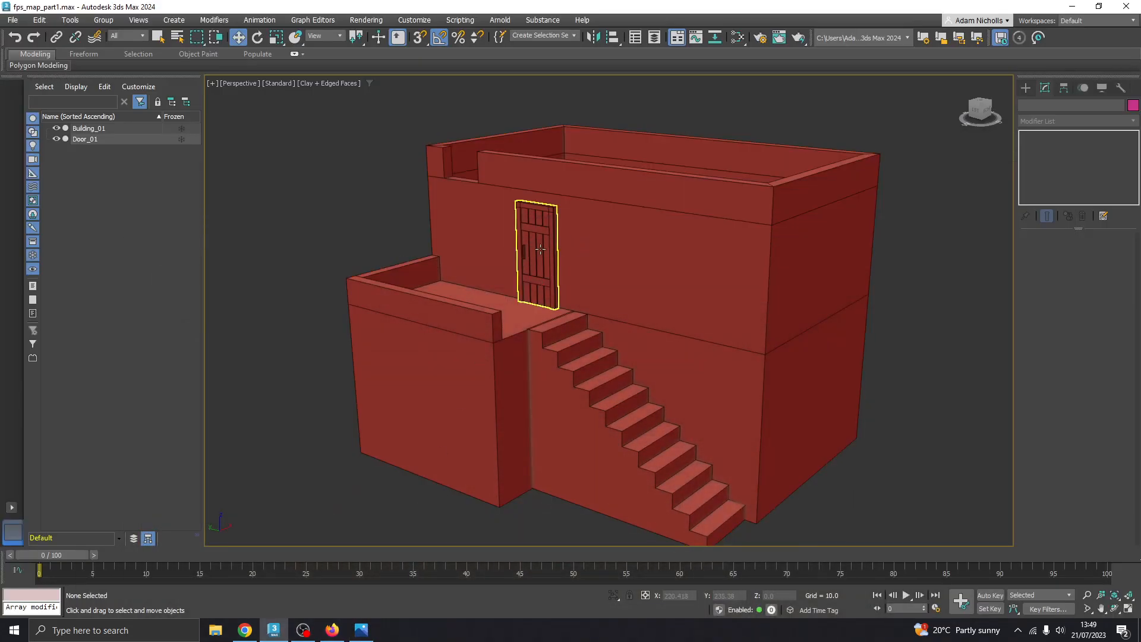
- Clone the upper door straight out from its wall as one instance named Door_002, at about X -95.8
click(540, 308)
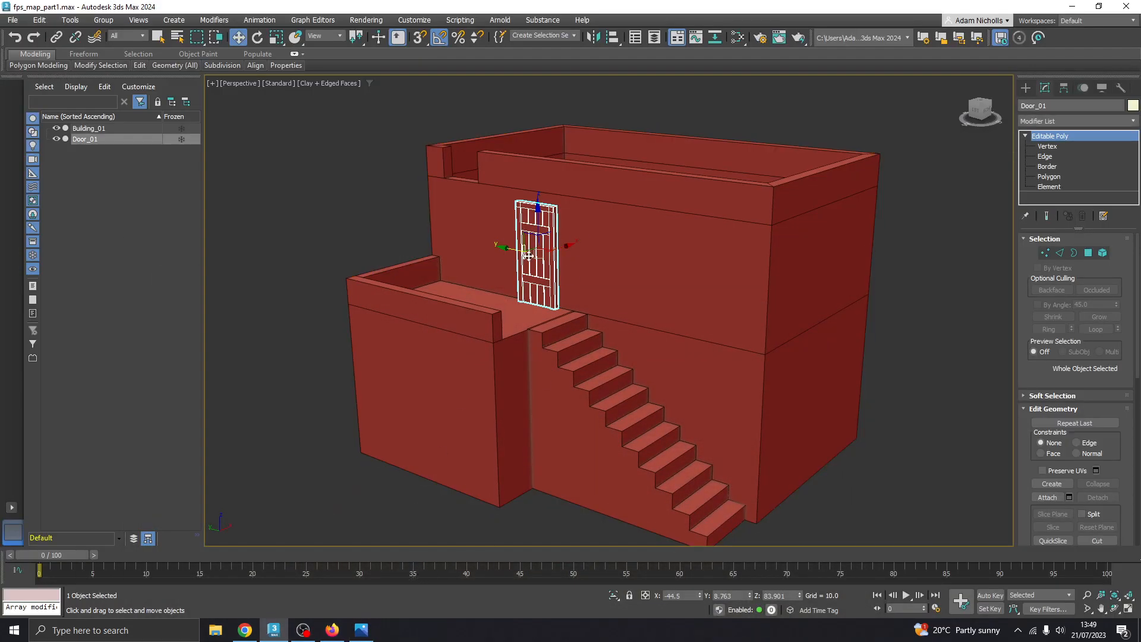
click(360, 631)
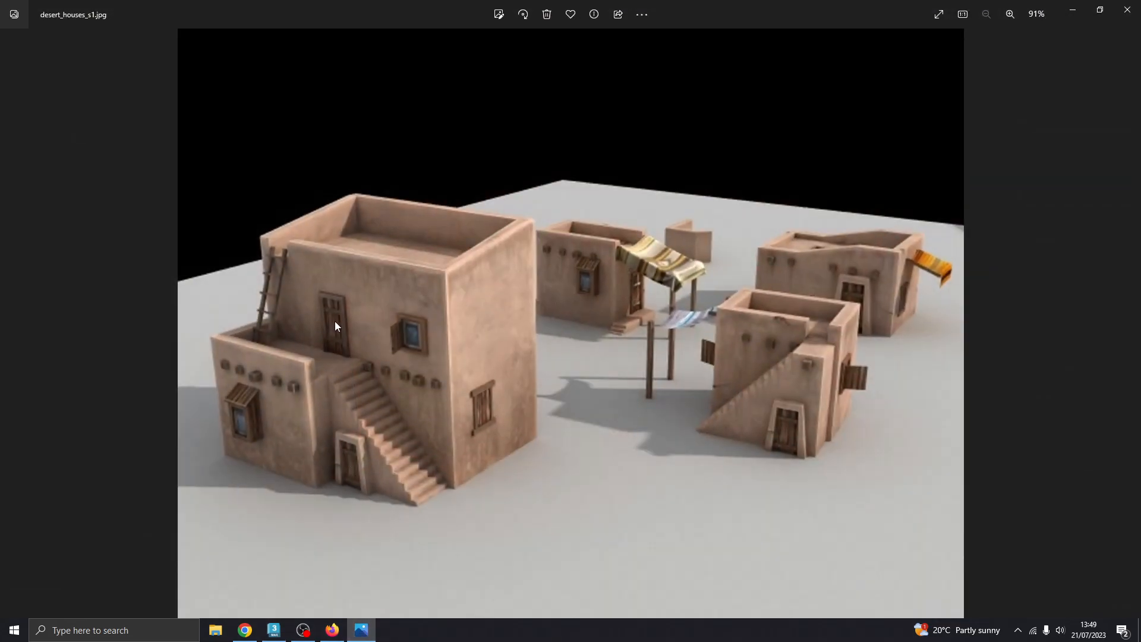
click(366, 623)
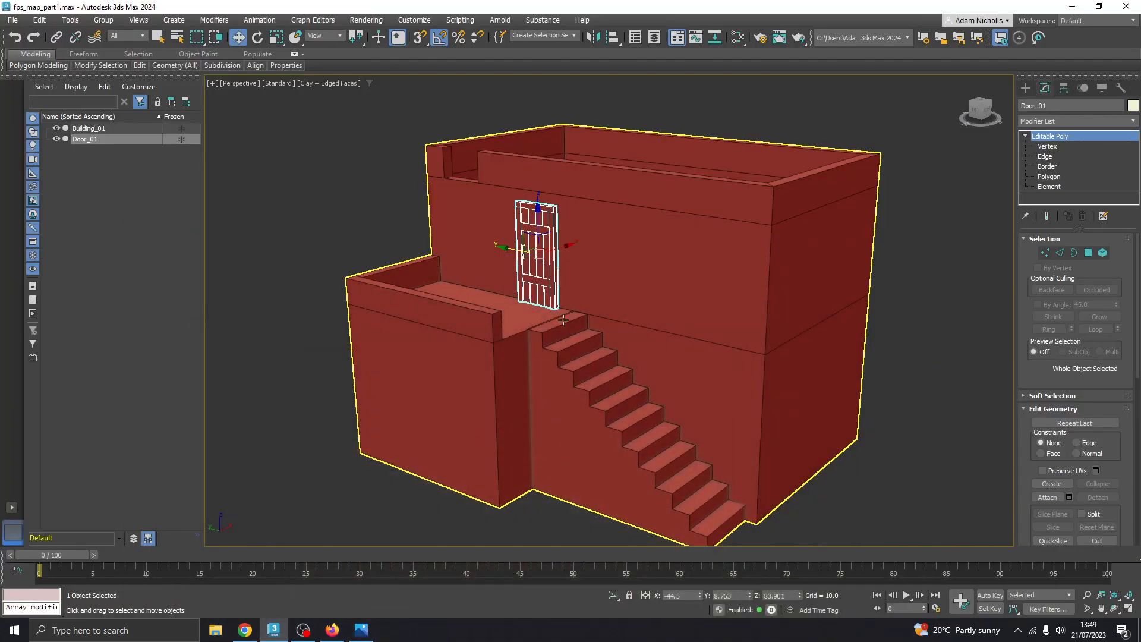
alt+middle_drag(548, 274, 537, 280)
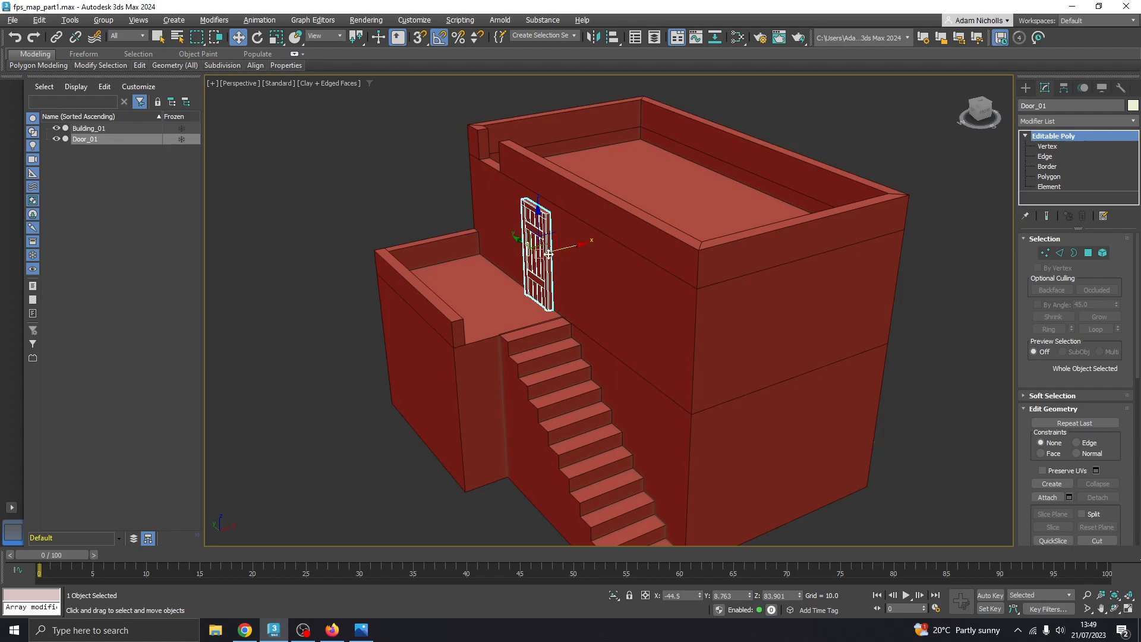
shift+drag(569, 251, 441, 268)
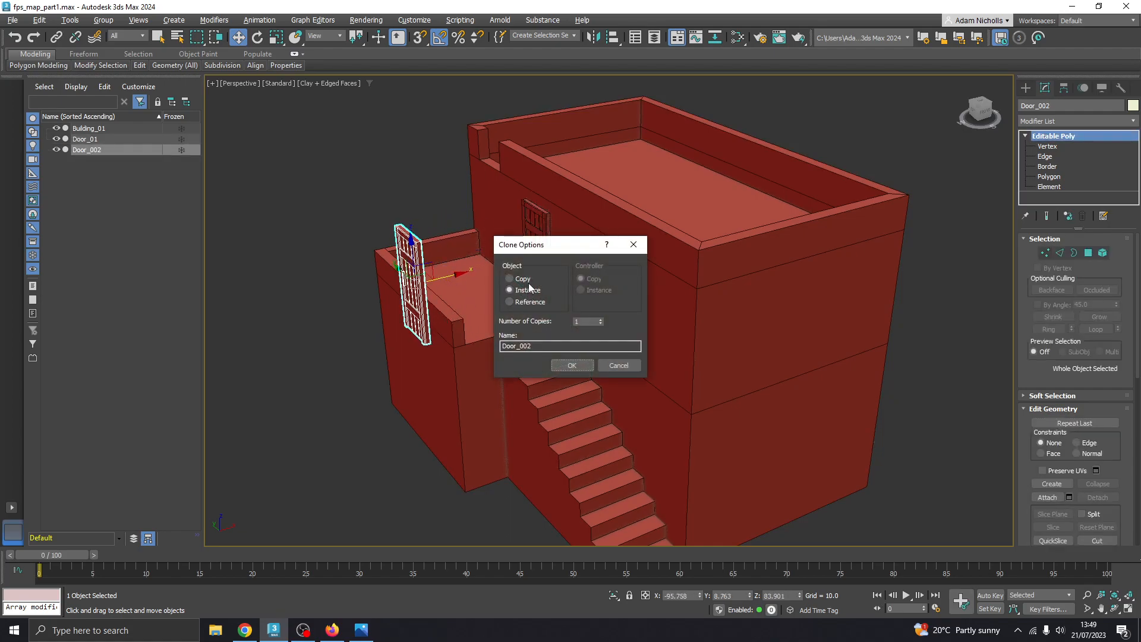
click(572, 363)
- Move the door instance down against the ground-floor wall beneath the staircase, at about X -71, Y -28, Z 14.7
alt+middle_drag(479, 377, 413, 271)
drag(413, 271, 538, 427)
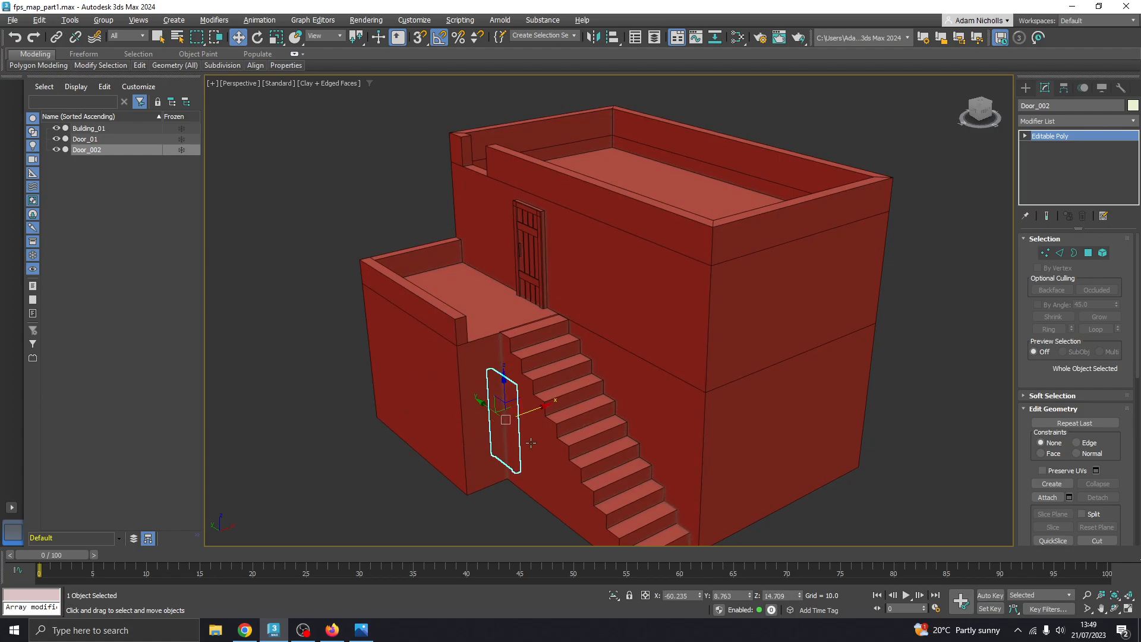
alt+middle_drag(538, 427, 471, 404)
drag(471, 404, 587, 449)
scroll(587, 449, up, 6)
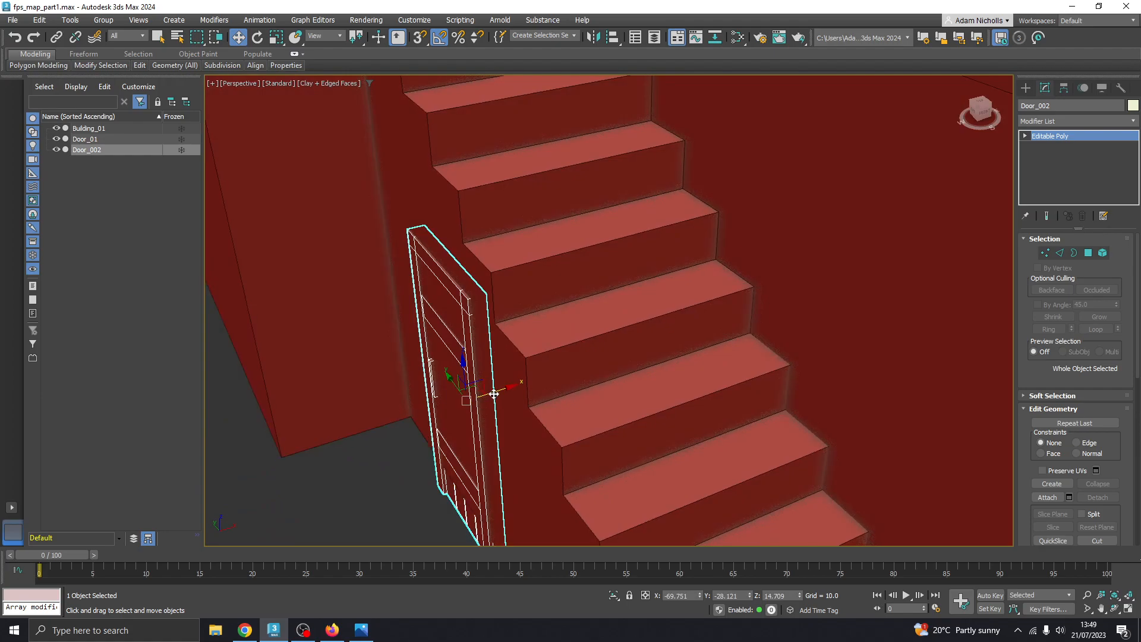
drag(494, 394, 483, 395)
- Raise the lower door to about Z 19.9 so its base lines up with the bottom of the wall
alt+middle_drag(483, 396, 533, 296)
scroll(518, 292, up, 3)
drag(494, 244, 495, 186)
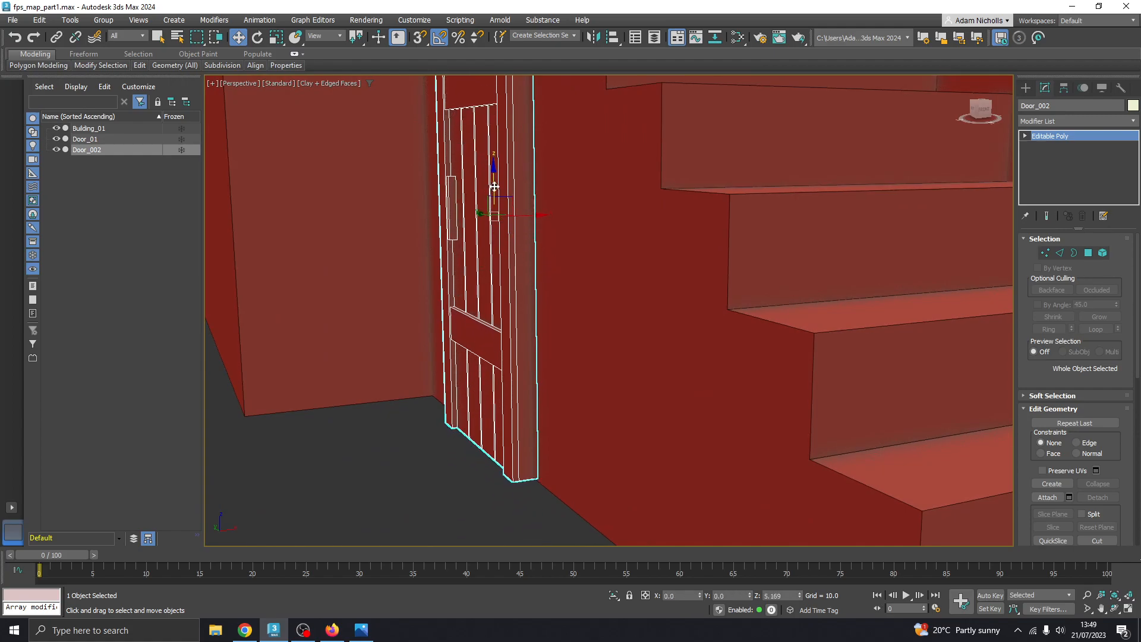
alt+middle_drag(489, 276, 574, 334)
scroll(563, 290, up, 2)
- Check the lower door against the reference image and shift it along the wall toward the inner corner, to about Y -24.4
click(361, 632)
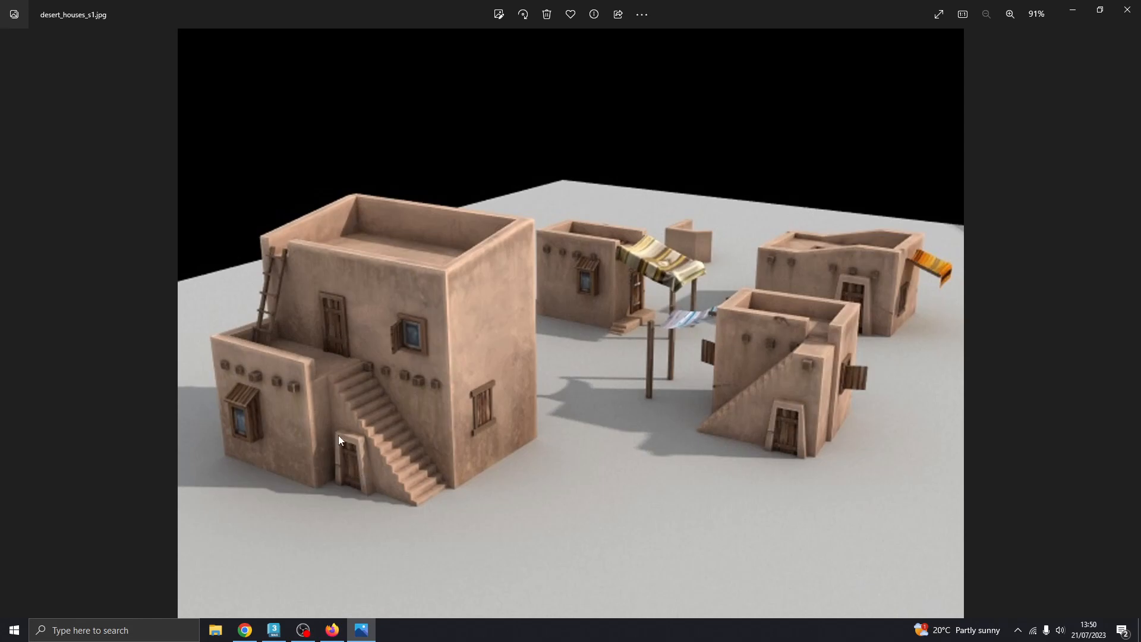
click(373, 632)
mouse_move(559, 394)
alt+middle_down()
mouse_move(609, 377)
mouse_move(605, 426)
mouse_move(577, 394)
alt+middle_up()
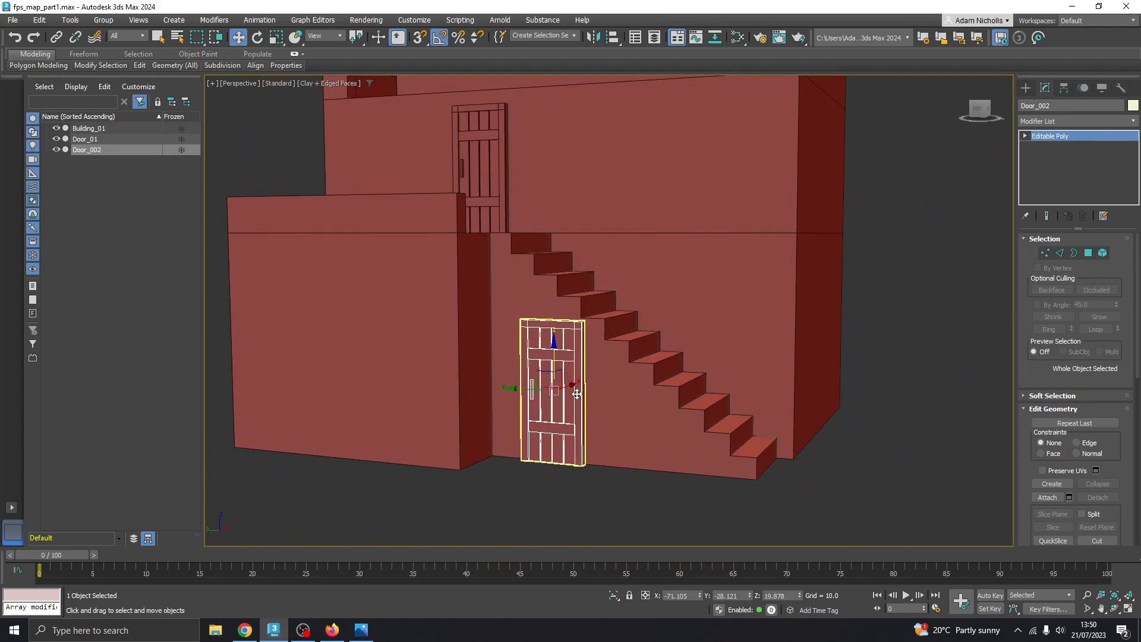
click(677, 334)
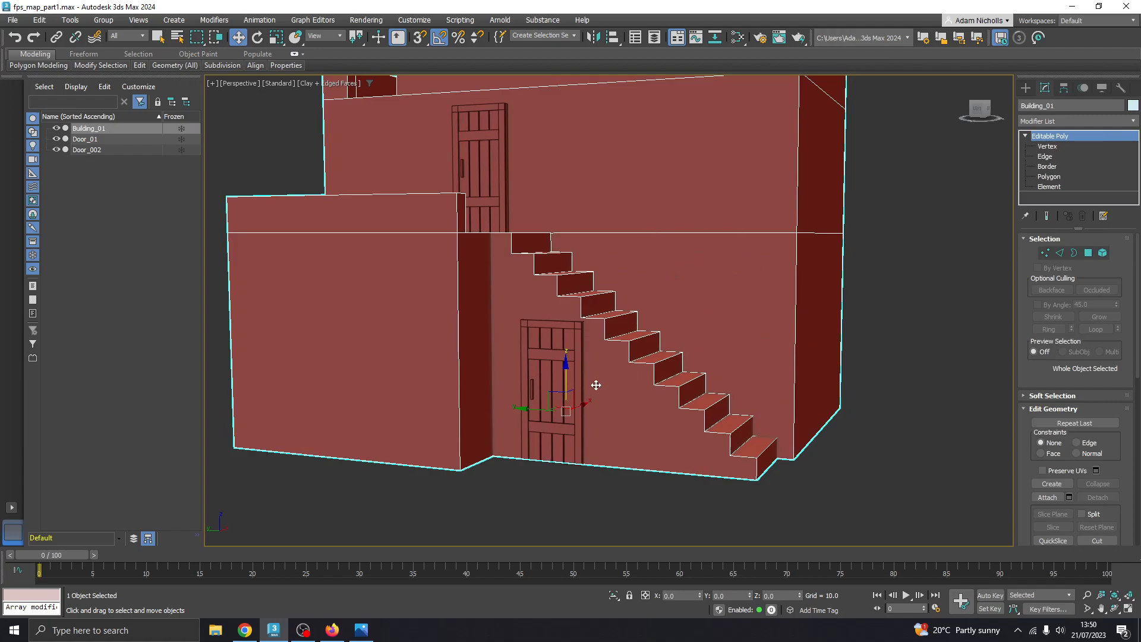
click(544, 376)
alt+middle_drag(542, 377, 522, 402)
scroll(546, 404, up, 3)
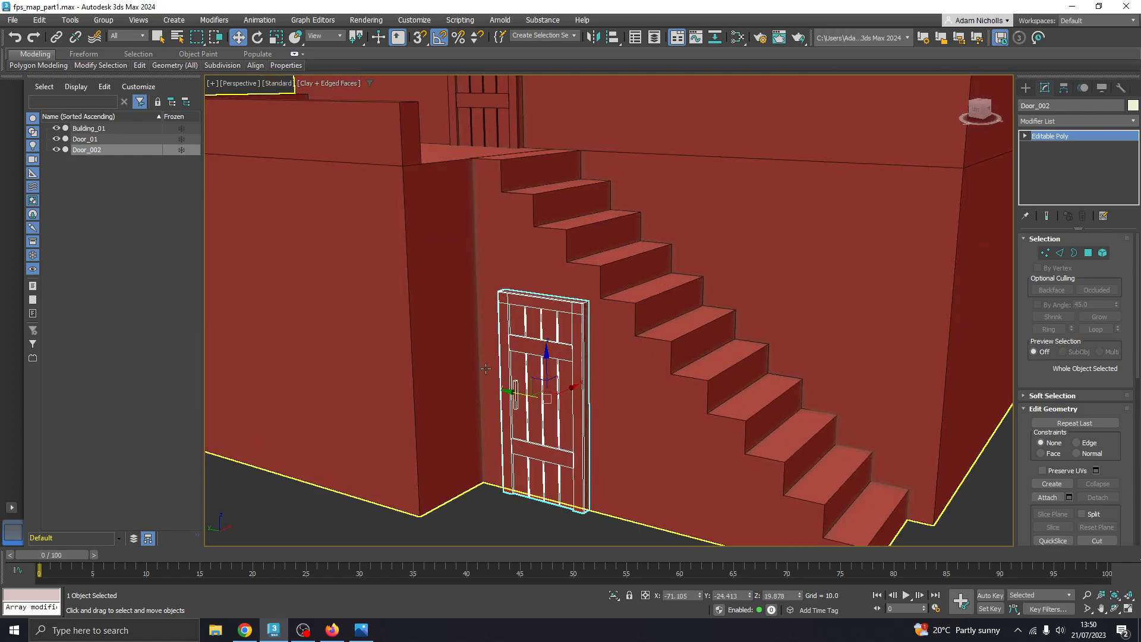
- Scale the lower door down slightly and move it about 1 unit further along Y toward the inner corner
click(277, 37)
drag(547, 393, 547, 404)
key(w)
alt+middle_drag(546, 403, 542, 401)
drag(522, 400, 514, 398)
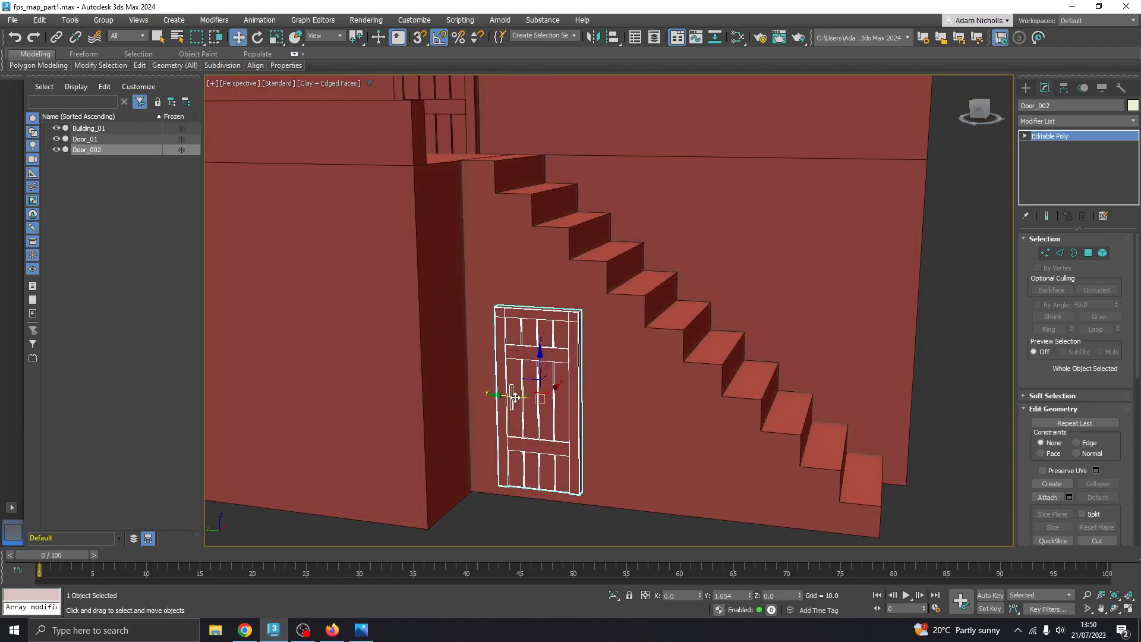
- Lower the door beneath the staircase to about Z 17.3 so its base meets the wall's bottom edge
alt+middle_drag(543, 429, 550, 345)
scroll(549, 343, up, 3)
drag(542, 264, 543, 279)
alt+middle_drag(588, 347, 516, 355)
scroll(539, 297, up, 3)
drag(552, 241, 551, 248)
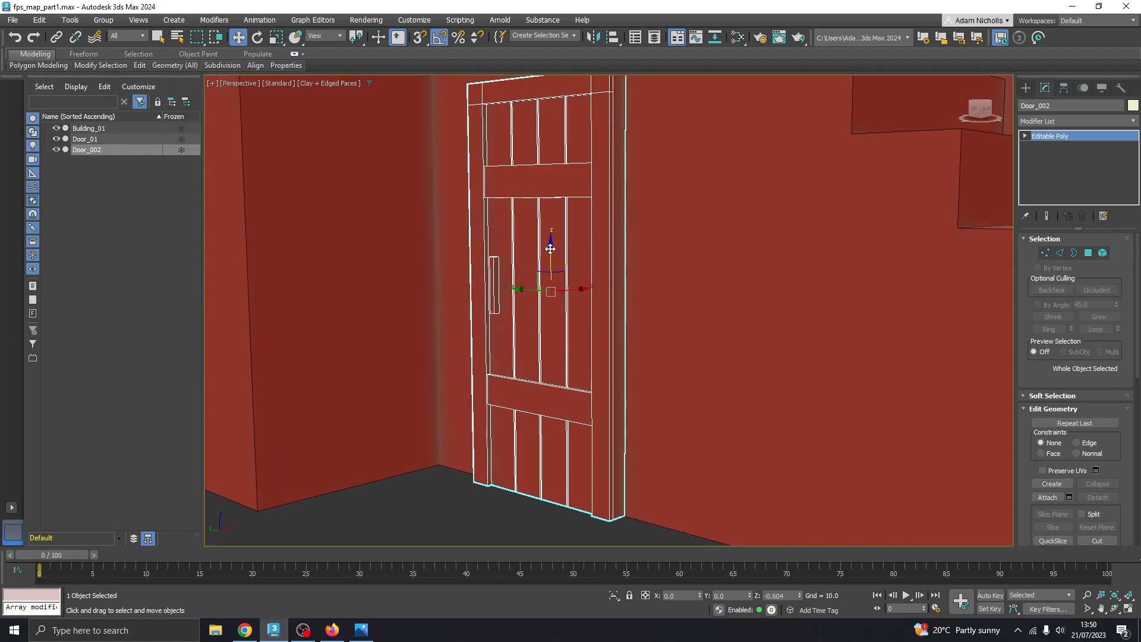
- Shift the lower door along the wall away from the inner corner to about Y -25.6 and compare it with the reference image
scroll(551, 249, down, 4)
alt+middle_drag(552, 249, 633, 318)
drag(553, 315, 566, 317)
alt+middle_drag(629, 321, 588, 332)
scroll(605, 325, down, 3)
scroll(602, 331, up, 4)
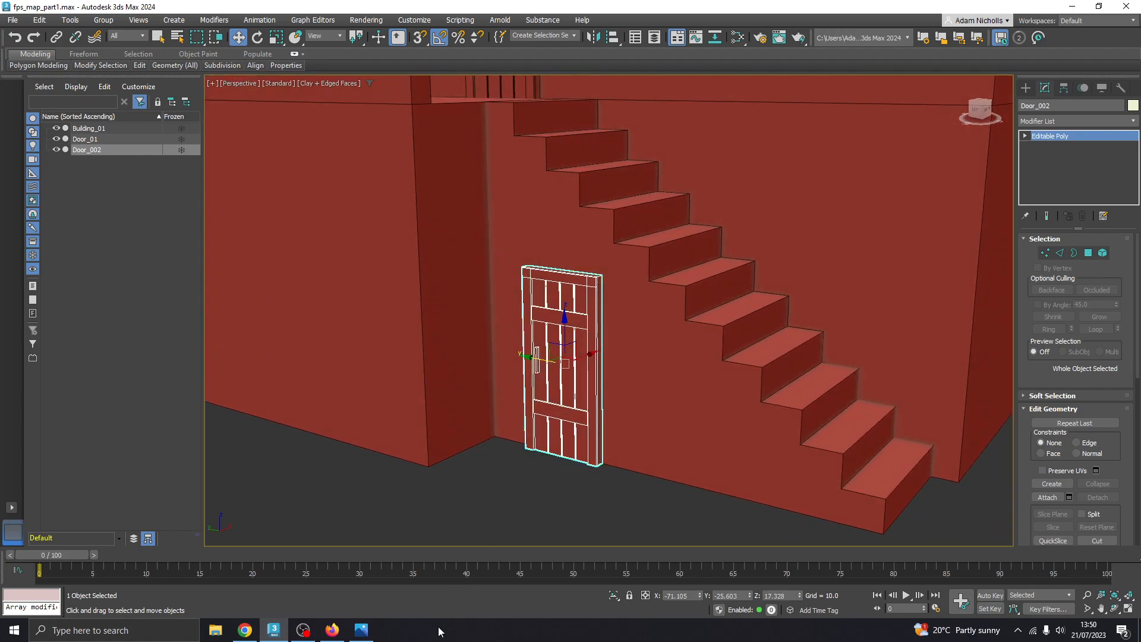
click(363, 629)
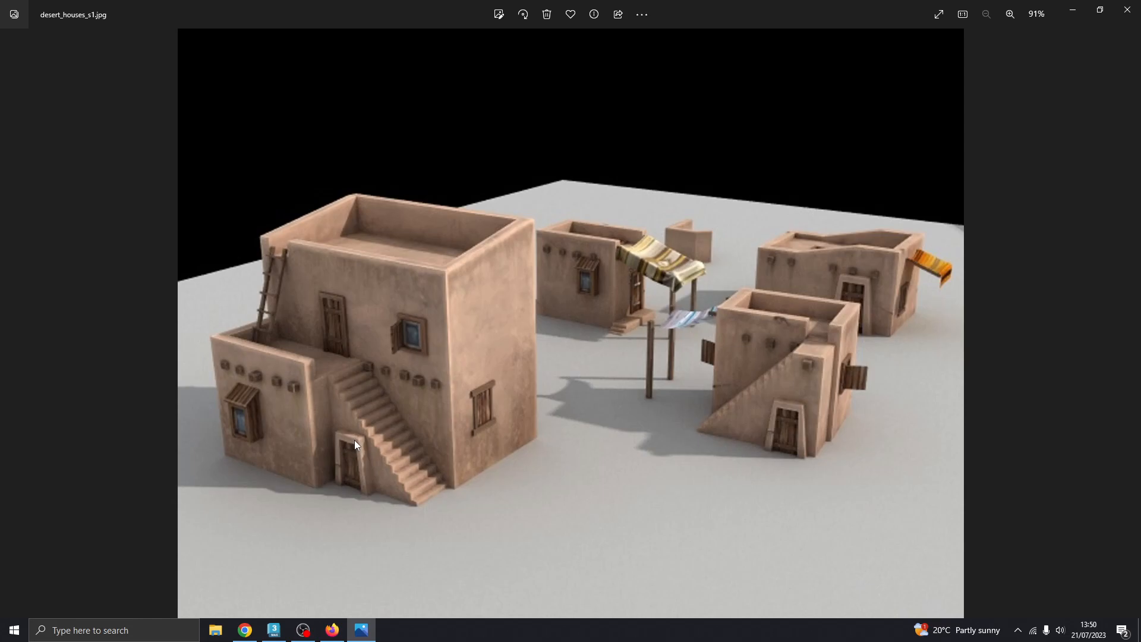
click(361, 629)
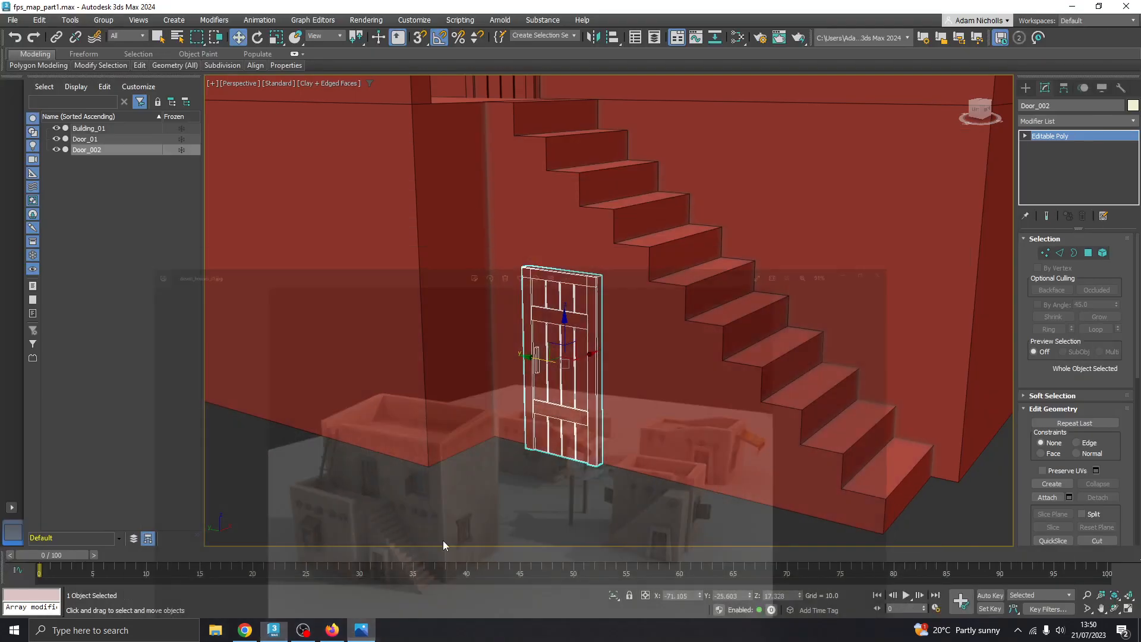
- Raise the vertices along the top edge of the lower door's frame to about Z 35.9, using the reference image as a guide
scroll(544, 310, up, 4)
middle_drag(599, 482, 624, 429)
click(1026, 136)
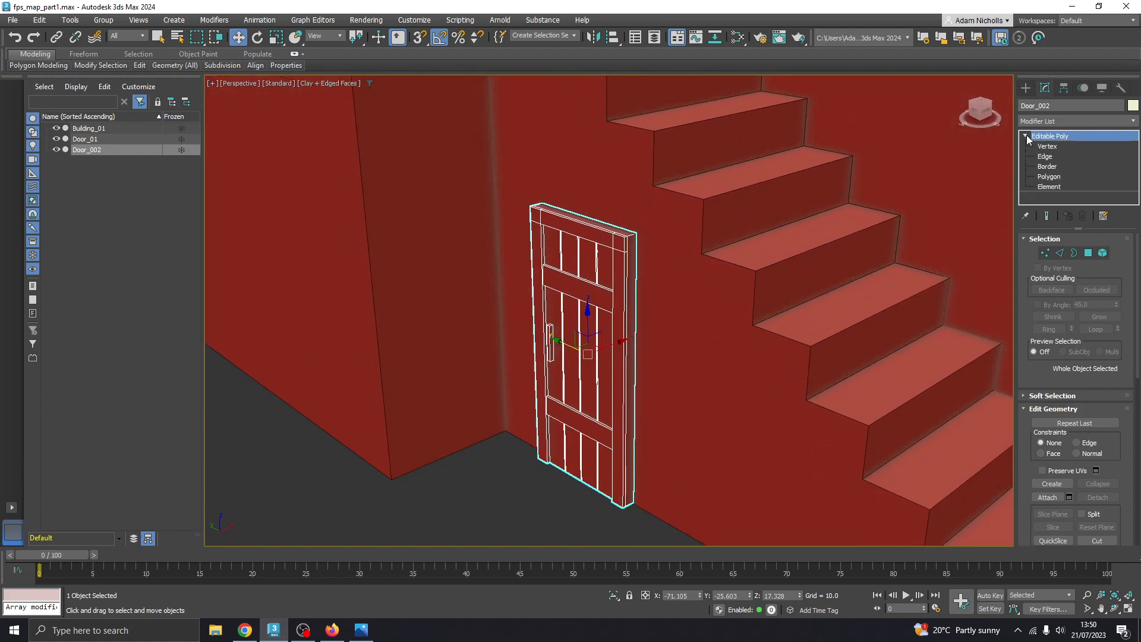
click(1043, 147)
alt+middle_drag(588, 253, 634, 227)
click(361, 631)
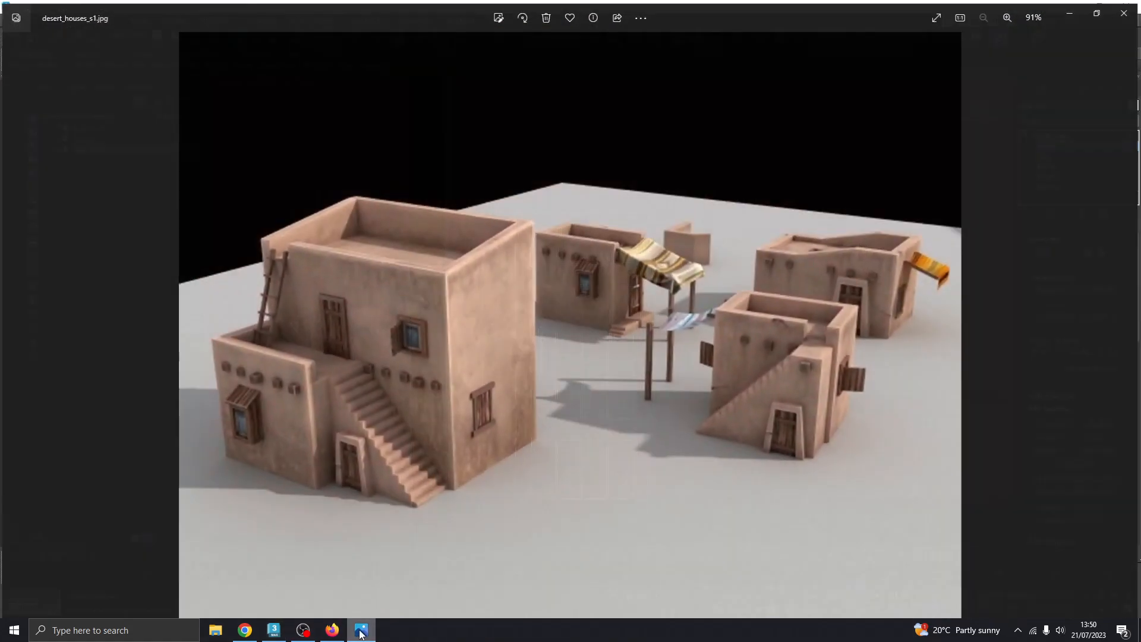
click(361, 632)
drag(483, 176, 684, 221)
alt+middle_drag(684, 221, 524, 213)
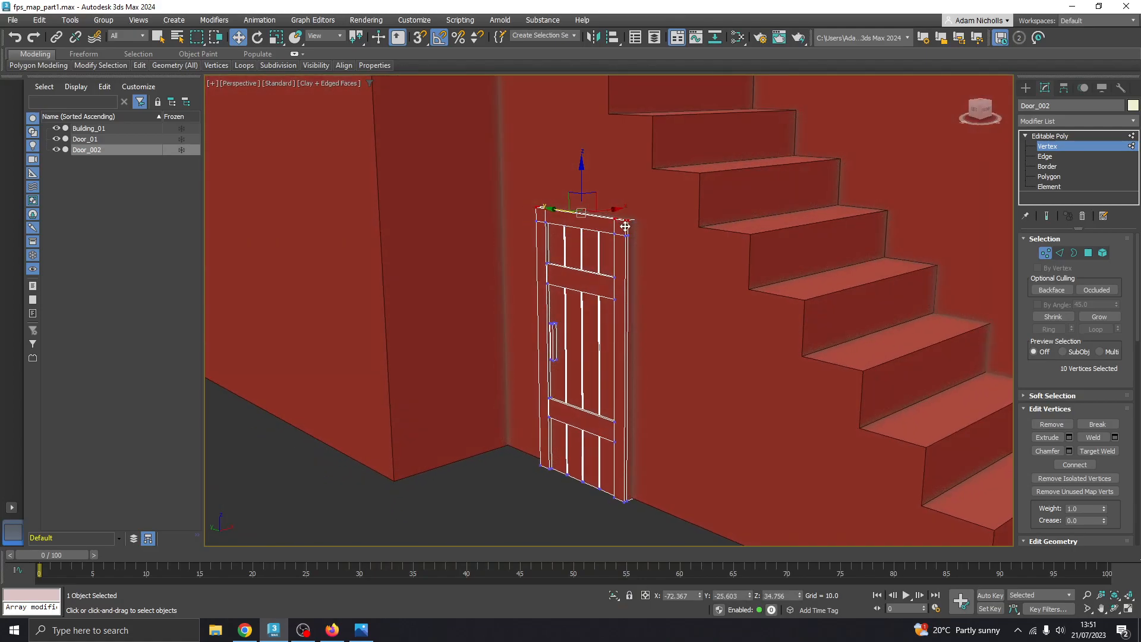
scroll(625, 226, up, 2)
drag(559, 173, 563, 163)
- Widen the lower door's frame along Y, moving the stair-side outer vertices about 1.3 units and the corner-side ones about 0.8 units outward
alt+middle_drag(556, 241, 611, 215)
scroll(612, 216, down, 3)
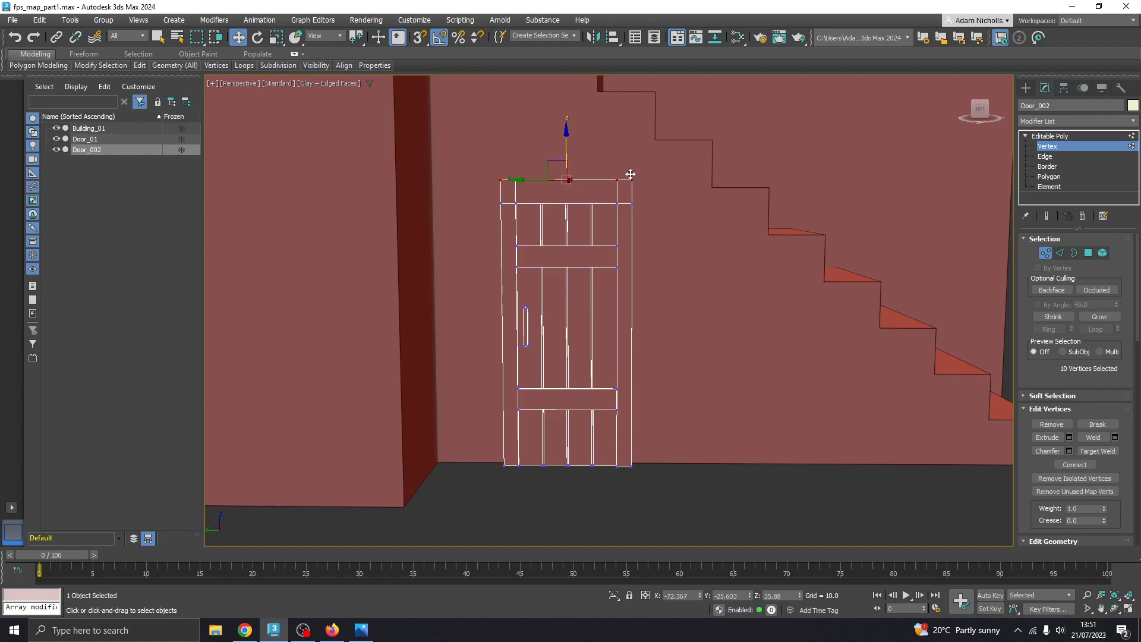
drag(627, 157, 640, 299)
drag(667, 494, 679, 494)
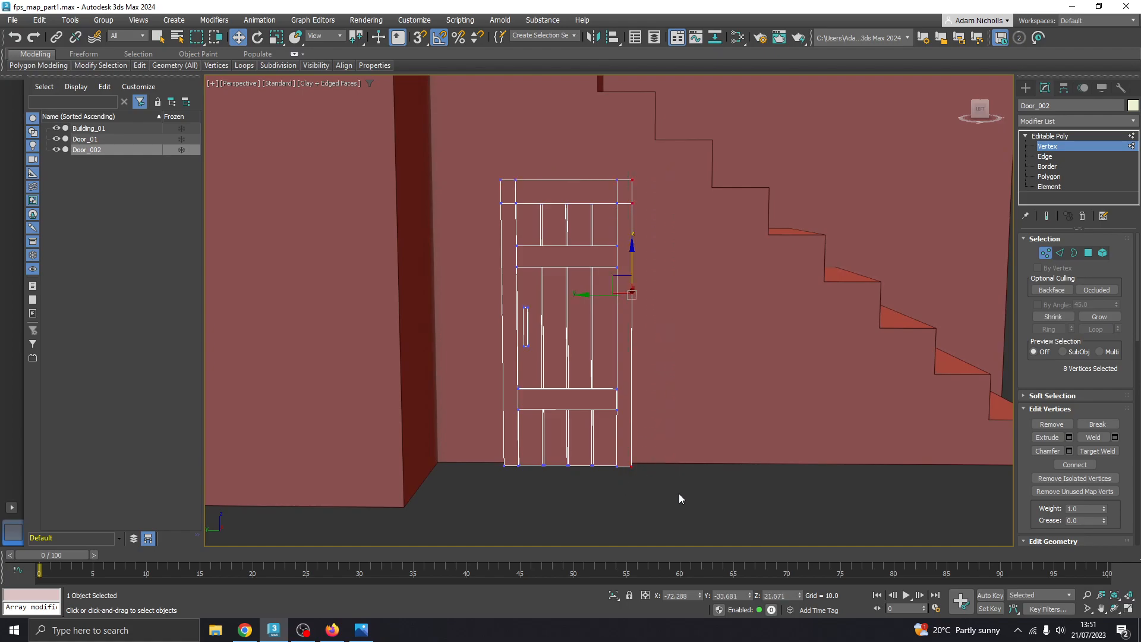
drag(598, 293, 608, 294)
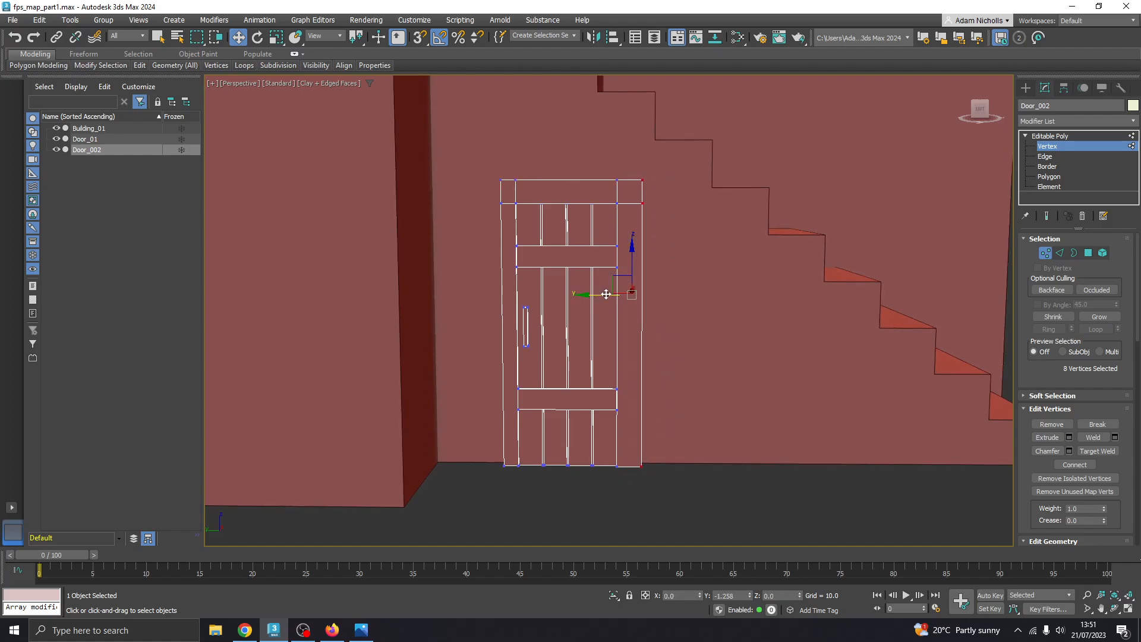
drag(509, 494, 510, 495)
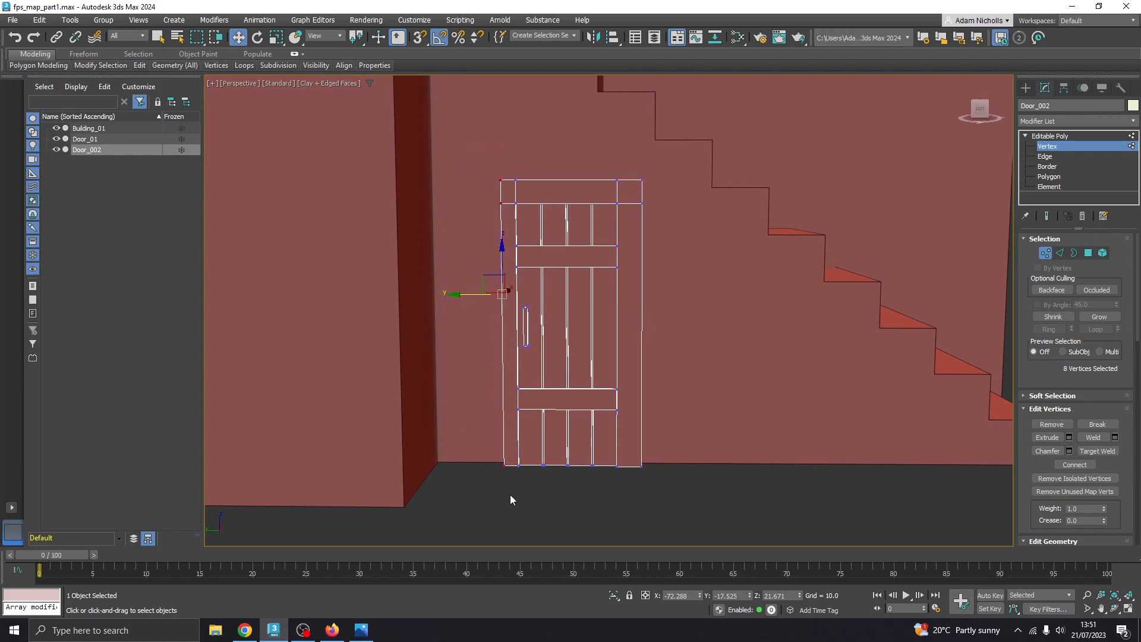
drag(470, 297, 463, 293)
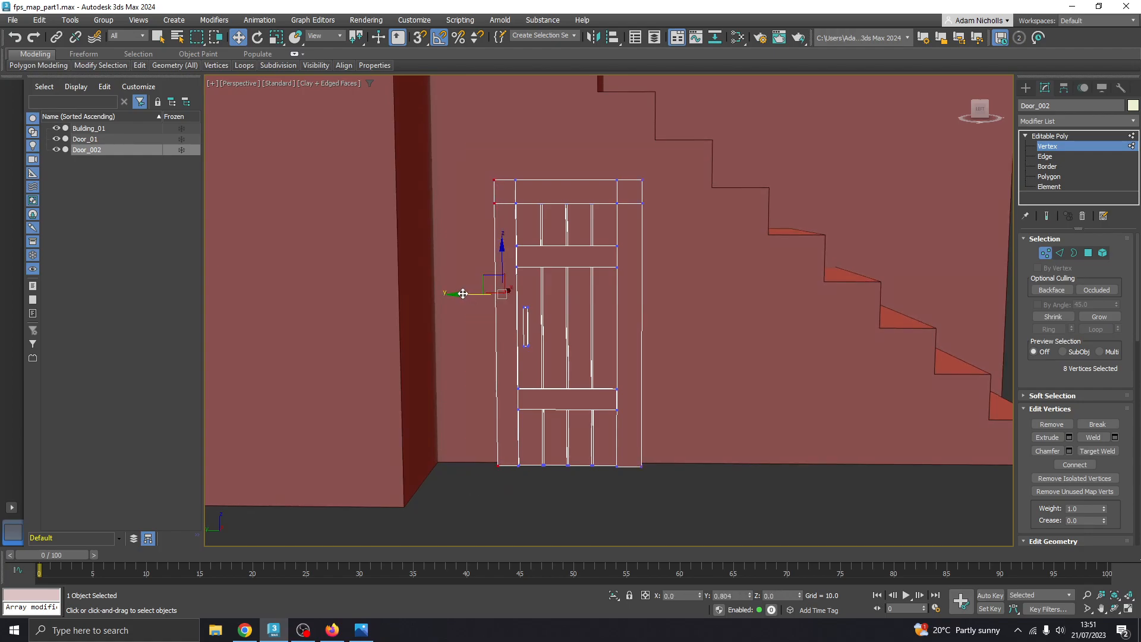
alt+middle_drag(461, 296, 620, 498)
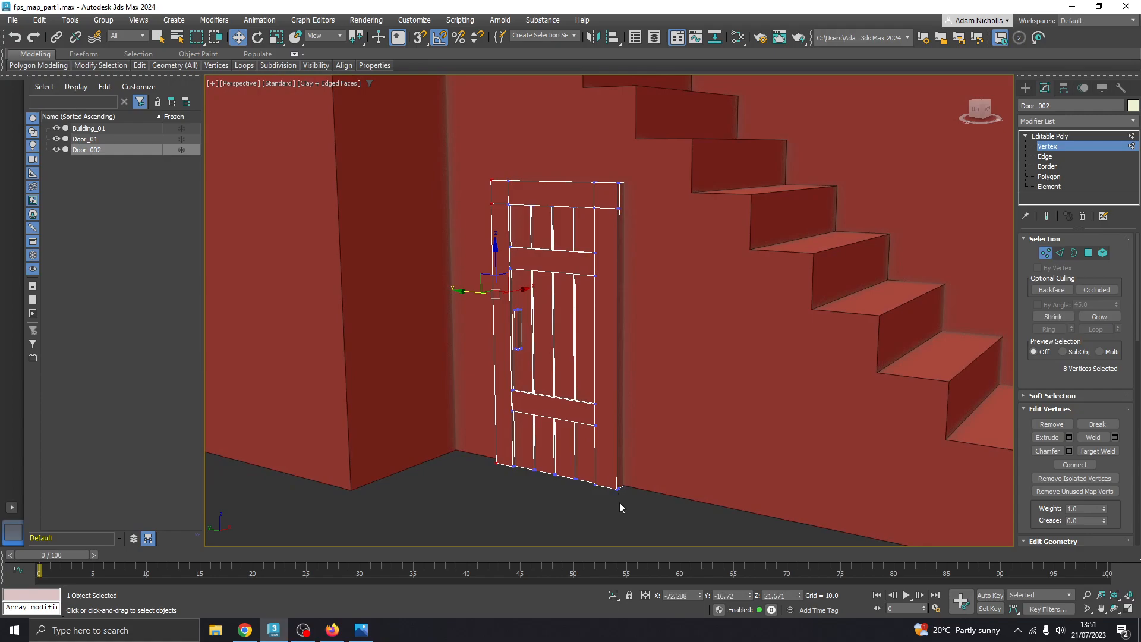
drag(593, 471, 551, 476)
key(ctrl+z)
- Splay the frame's stair-side jamb by moving its three bottom outer vertices outward to about Y -38.4, following the reference image
alt+middle_drag(615, 374, 625, 455)
click(361, 630)
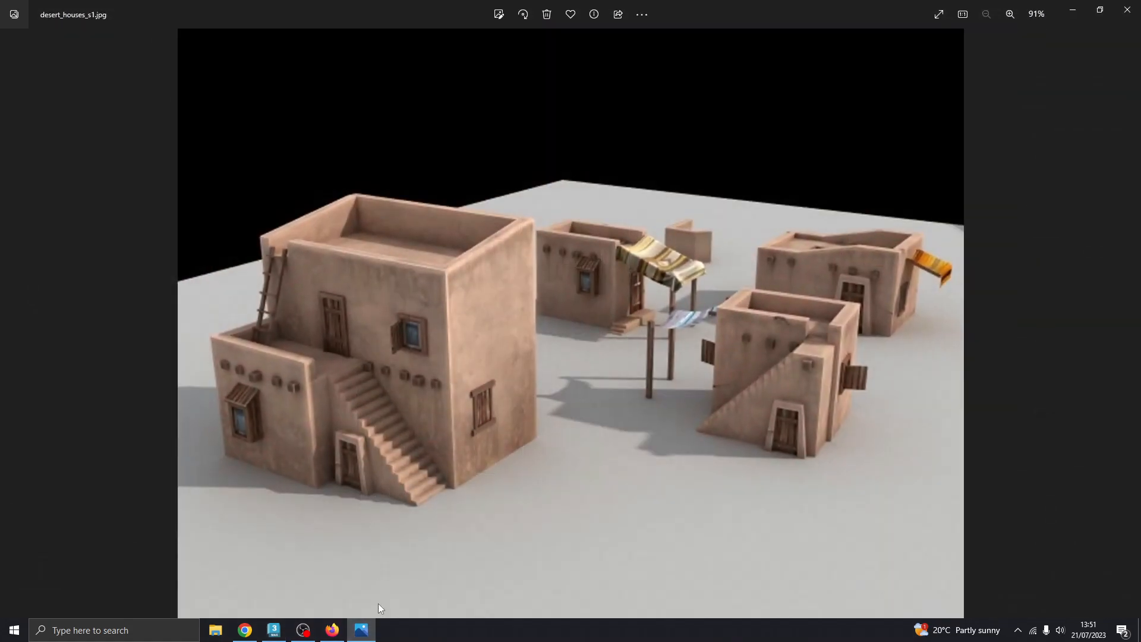
click(362, 630)
middle_drag(582, 374, 551, 316)
scroll(609, 420, up, 3)
alt+middle_drag(610, 426, 595, 447)
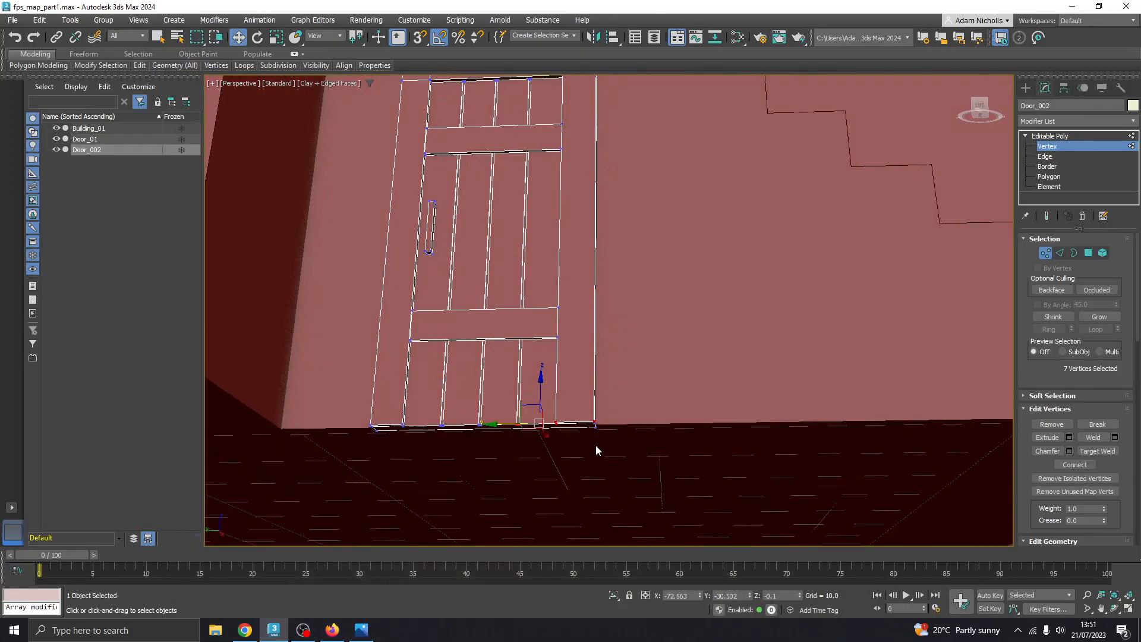
scroll(590, 417, up, 3)
alt+middle_drag(597, 400, 572, 394)
drag(626, 450, 625, 449)
scroll(594, 404, down, 5)
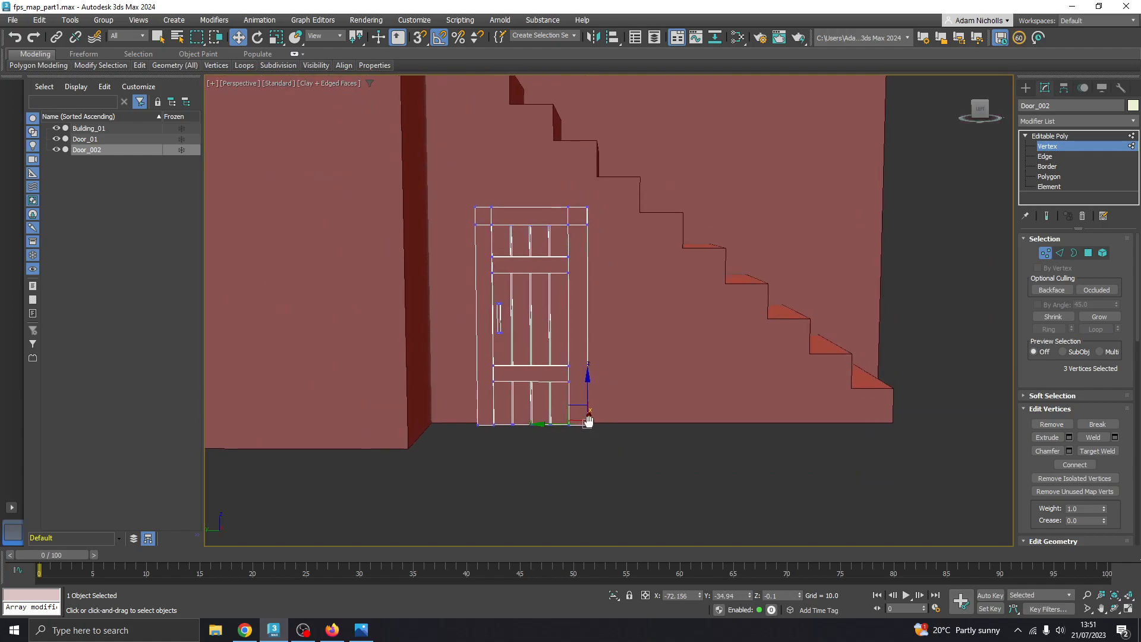
drag(560, 426, 593, 426)
click(361, 630)
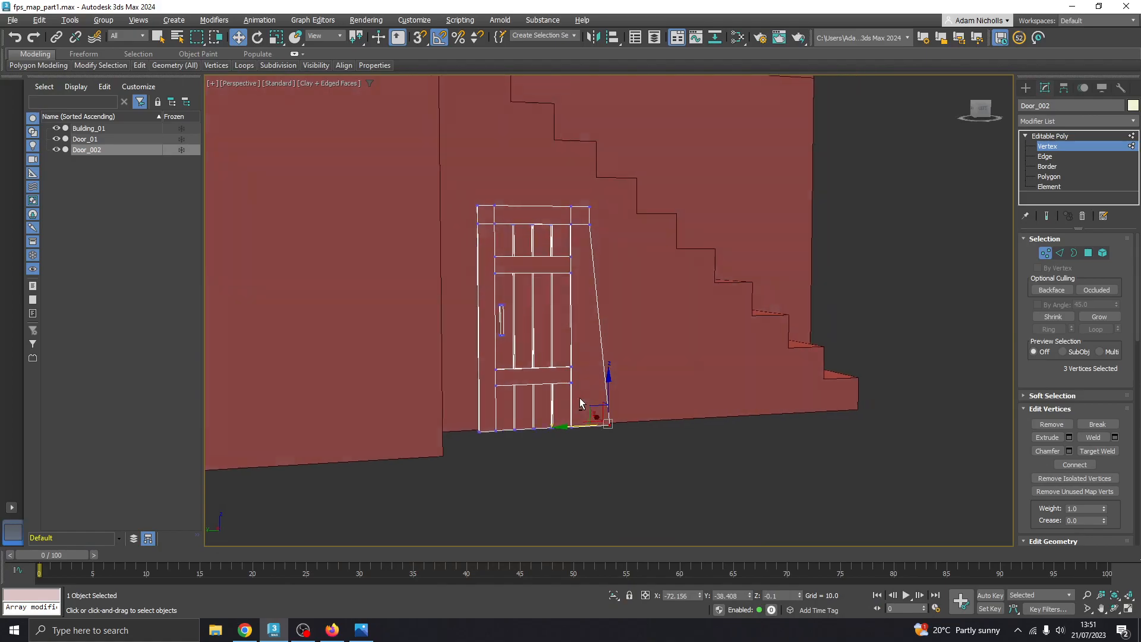
- Nudge the stair-side jamb's outer vertices just below the top corner slightly outward to follow the slanted edge
alt+middle_drag(580, 404, 620, 386)
scroll(585, 296, up, 5)
mouse_move(583, 293)
alt+middle_down()
mouse_move(548, 297)
mouse_move(555, 313)
mouse_move(591, 308)
alt+middle_up()
middle_drag(596, 184, 543, 215)
click(572, 202)
drag(542, 202, 544, 202)
mouse_move(563, 271)
alt+middle_down()
mouse_move(580, 273)
mouse_move(501, 265)
mouse_move(474, 300)
mouse_move(543, 301)
mouse_move(586, 279)
mouse_move(578, 265)
alt+middle_up()
scroll(582, 279, down, 5)
middle_drag(578, 264, 608, 248)
- Check the taper against the reference image and pull the stair-side jamb's bottom vertices back to about Y -37.5
click(362, 630)
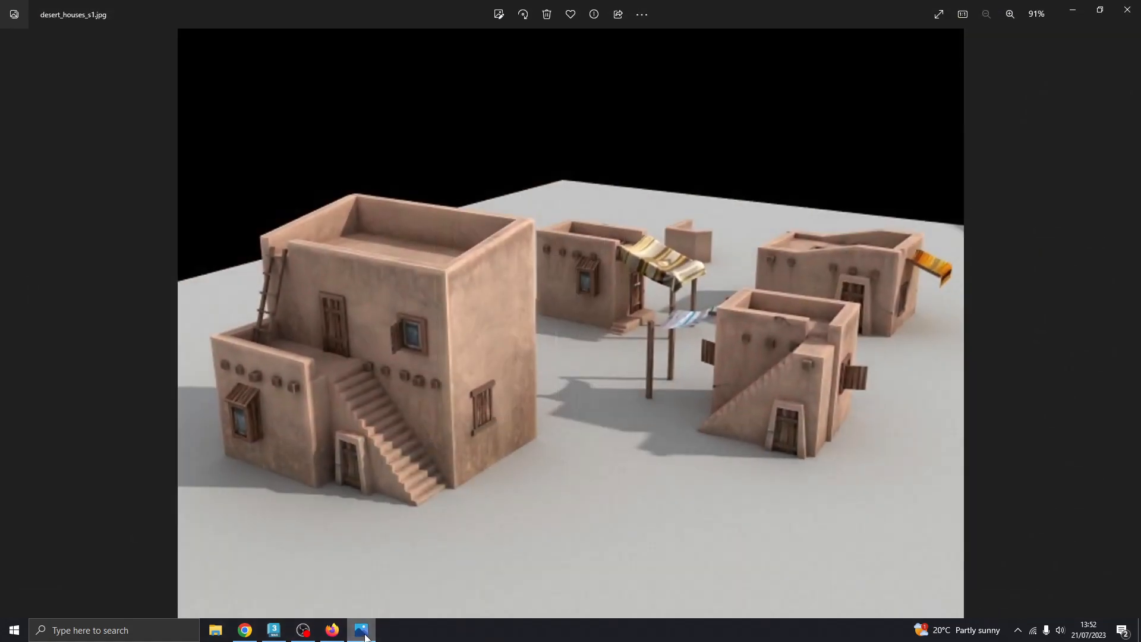
click(361, 630)
drag(608, 388, 662, 483)
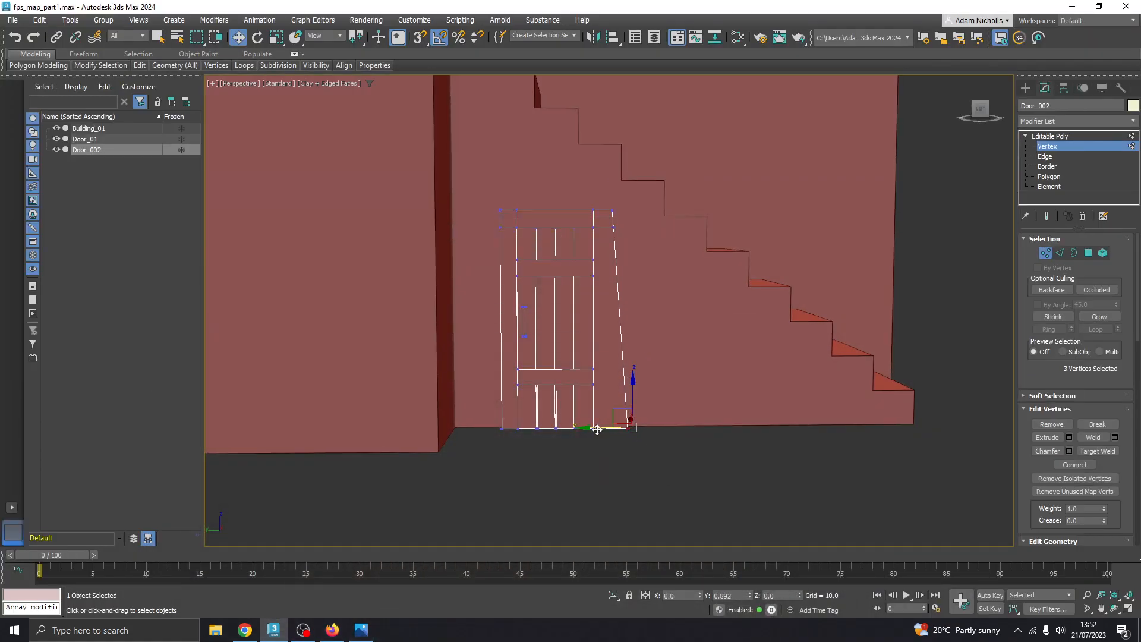
- Slant the corner-side jamb by moving its bottom outer vertices outward and slightly adjusting those just below its top corner
scroll(635, 235, up, 4)
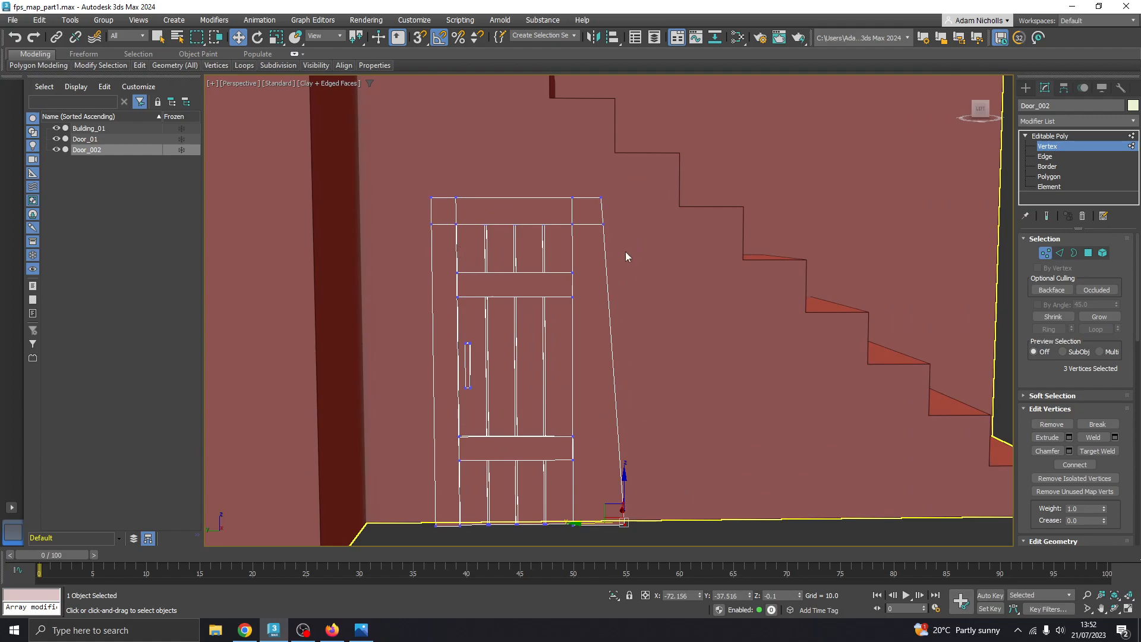
drag(631, 224, 569, 233)
scroll(597, 229, up, 5)
scroll(623, 262, down, 5)
scroll(626, 439, down, 5)
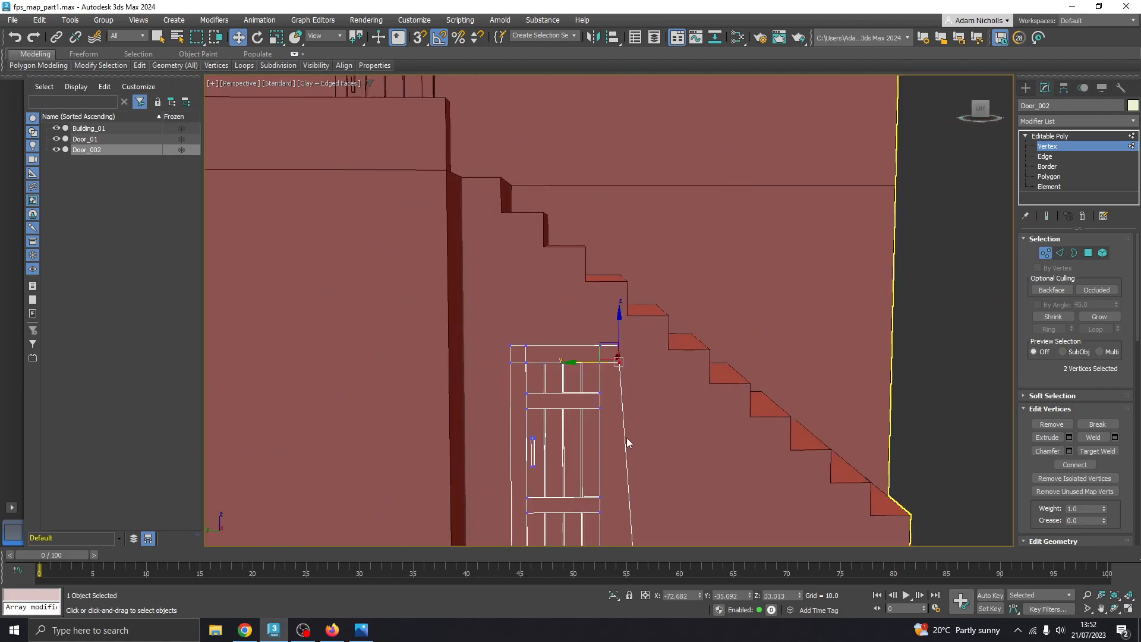
middle_drag(627, 439, 604, 349)
scroll(509, 452, up, 3)
drag(509, 452, 546, 511)
drag(496, 472, 478, 471)
drag(513, 177, 528, 201)
drag(492, 183, 494, 182)
- Examine the tapered door frame from an angle and compare its shape with the reference image
alt+middle_drag(622, 256, 578, 263)
click(598, 519)
scroll(536, 214, down, 3)
scroll(536, 214, up, 3)
alt+middle_drag(537, 215, 509, 239)
click(359, 633)
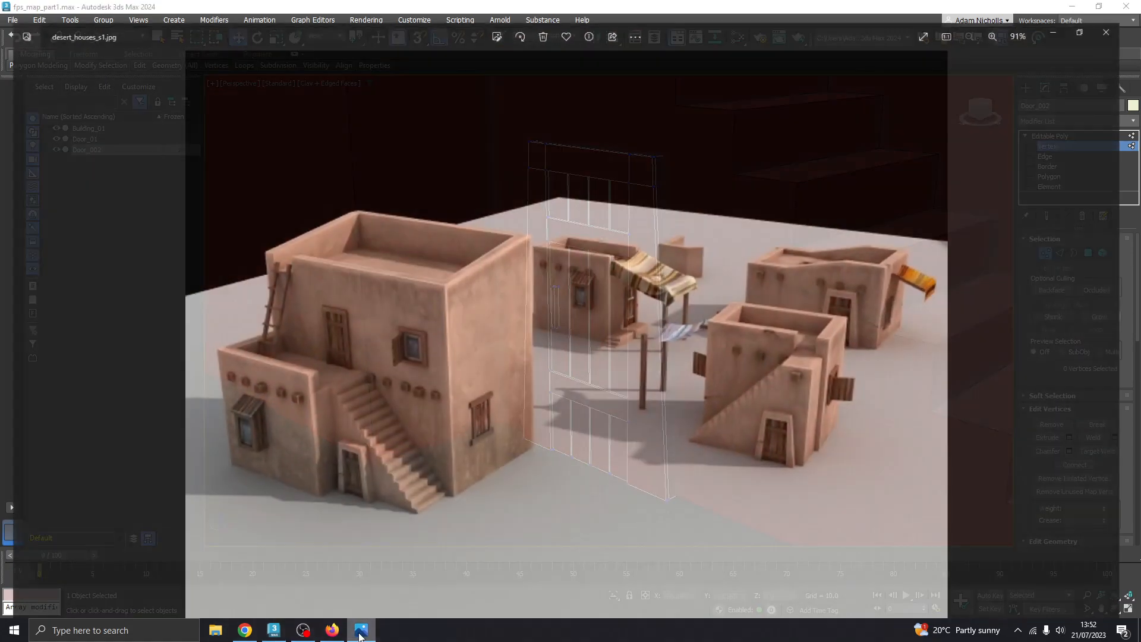
click(359, 632)
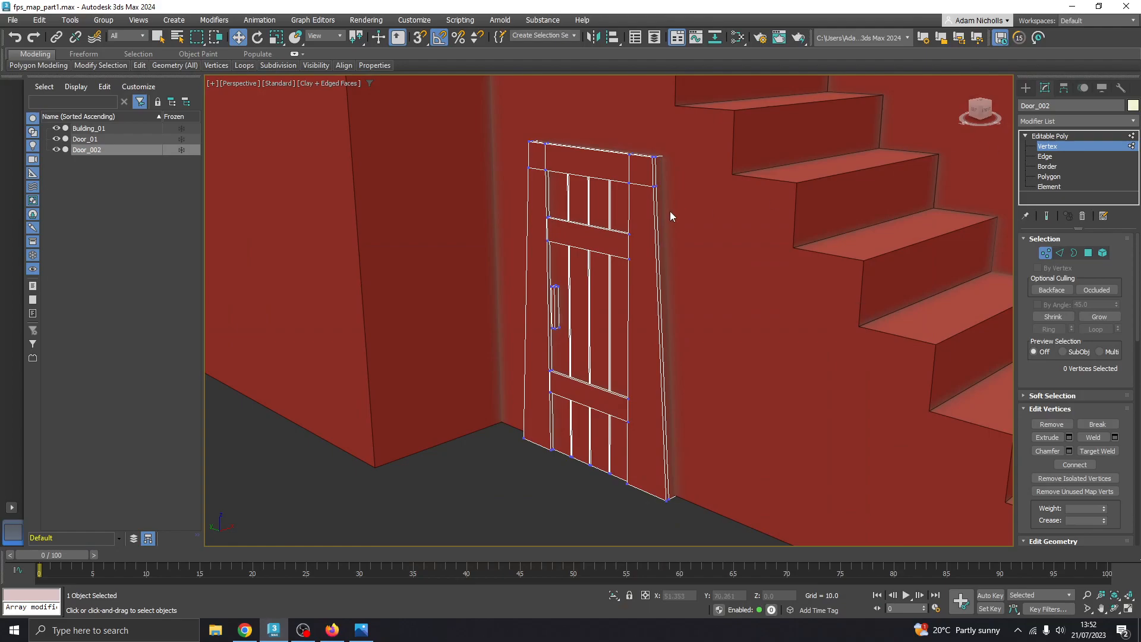
click(360, 631)
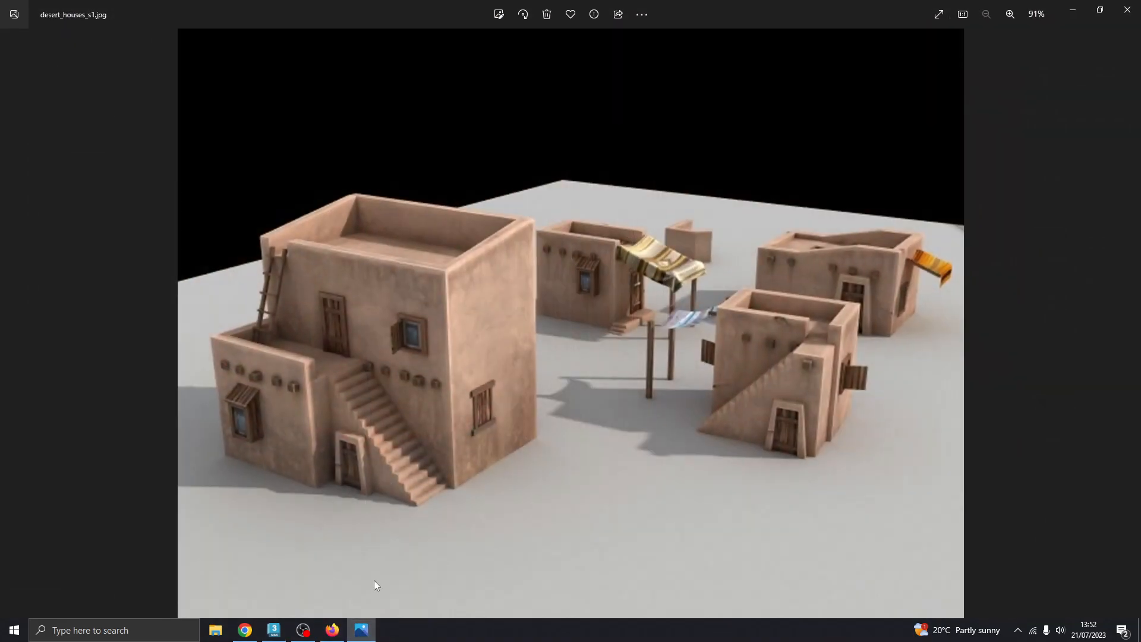
click(360, 631)
- Extrude the front polygons of the lower door's lintel, corner blocks and both jambs outward into a thick frame
click(1050, 176)
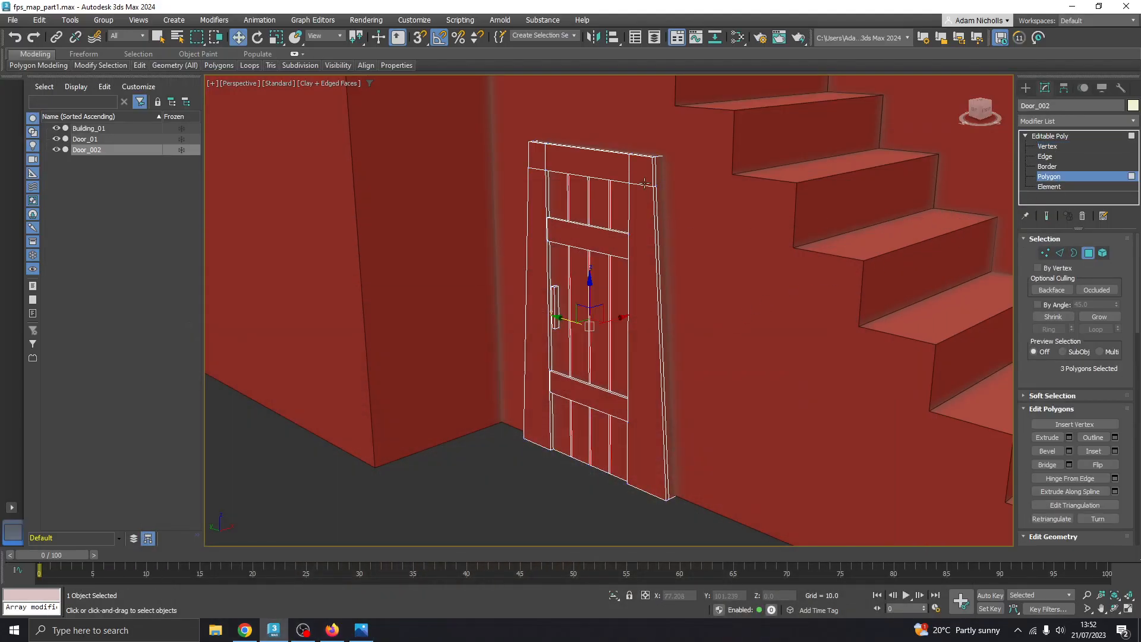
click(595, 161)
ctrl+click(641, 218)
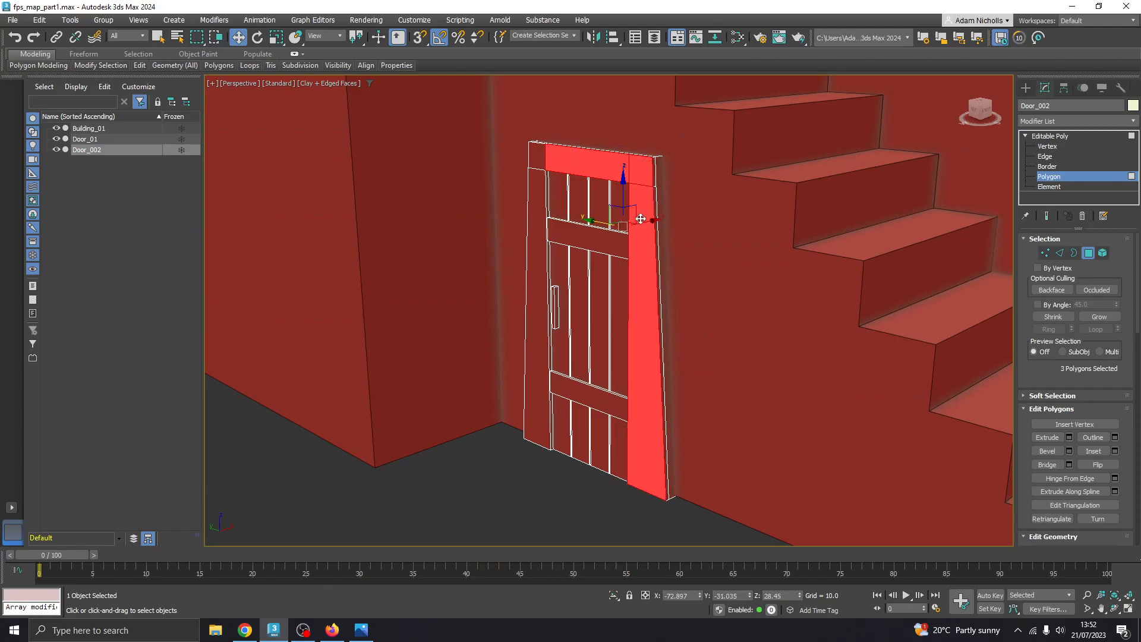
ctrl+click(532, 157)
ctrl+click(531, 205)
alt+middle_drag(587, 270, 563, 270)
click(1057, 437)
drag(642, 365, 645, 351)
key(w)
click(526, 491)
- Compare the extruded frame with the reference image and leave polygon editing
scroll(618, 357, down, 3)
alt+middle_drag(623, 354, 637, 323)
click(361, 631)
click(361, 630)
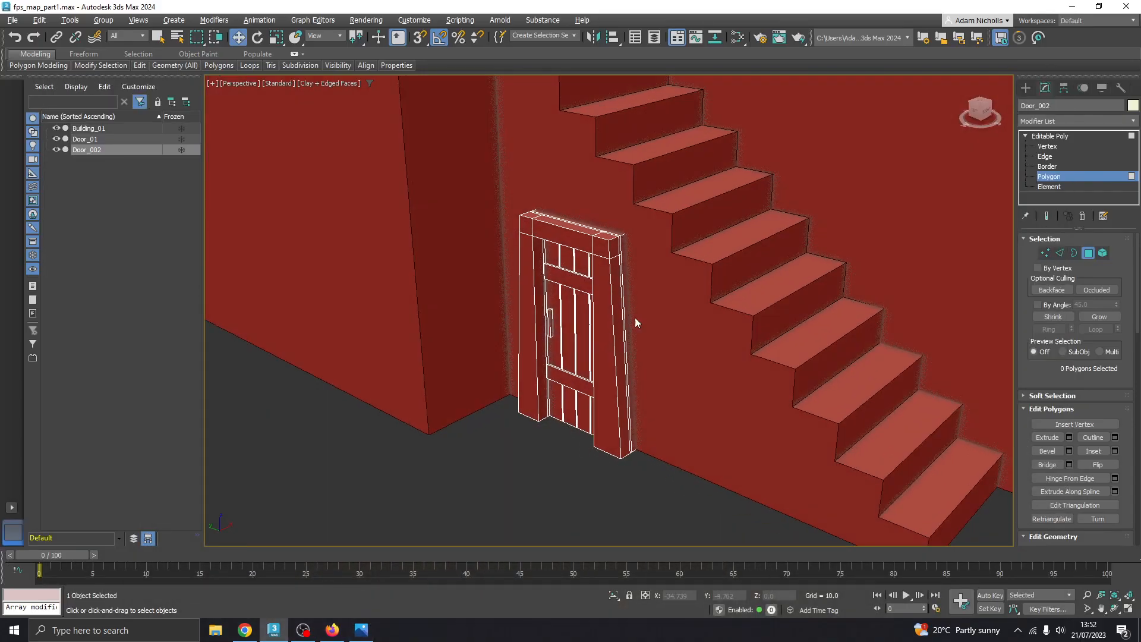
click(1049, 137)
click(625, 494)
- Try shifting the lower door along X to about -70.2 to adjust its depth against the wall
alt+middle_drag(632, 413, 613, 381)
click(594, 278)
scroll(594, 272, up, 3)
alt+middle_drag(594, 273, 601, 313)
scroll(604, 273, up, 2)
scroll(601, 311, down, 2)
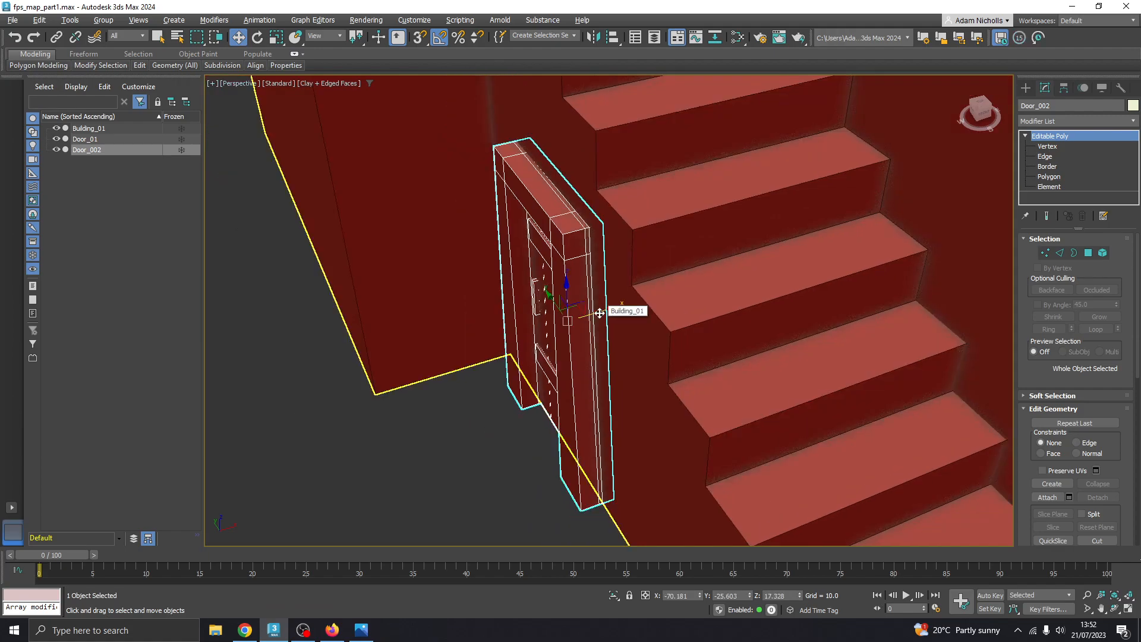
alt+middle_drag(599, 319, 639, 319)
click(655, 511)
scroll(582, 365, down, 4)
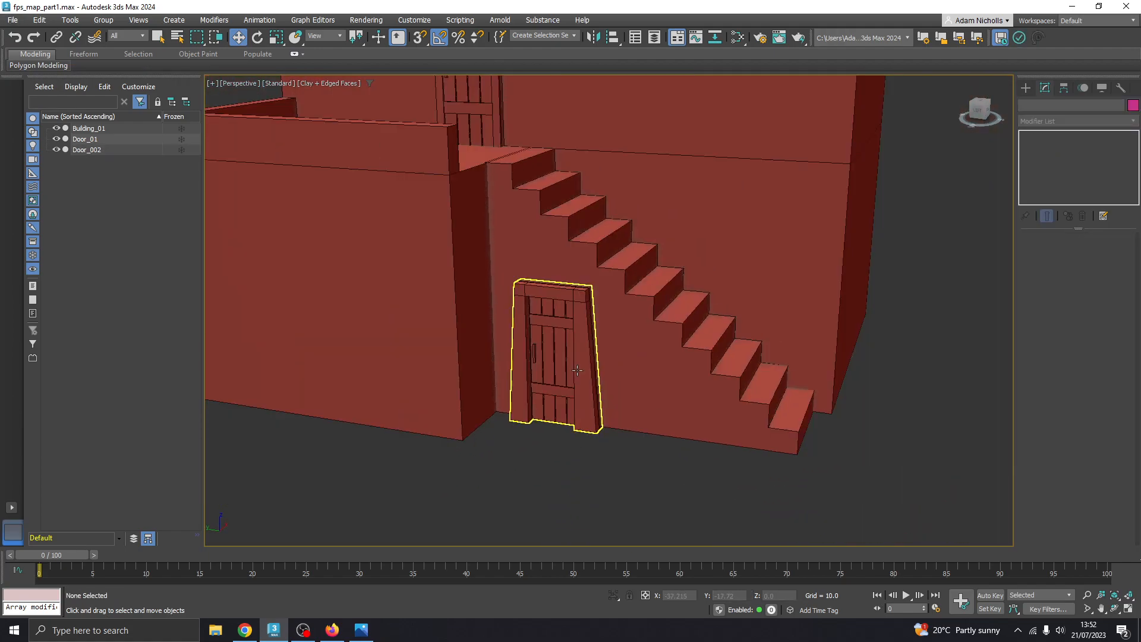
- Rename the lower door object as Door_chunky_01
click(583, 362)
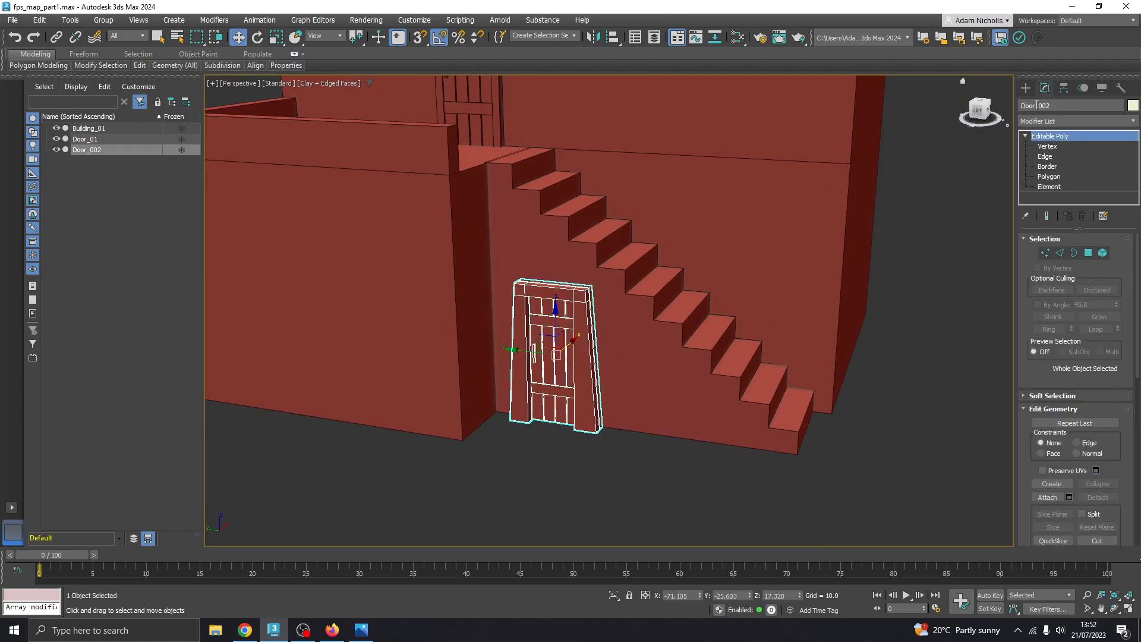
click(1068, 103)
key(BackSpace)
key(BackSpace)
key(BackSpace)
text(_chunky_01)
key(Return)
- Scale the chunky door up slightly in proportion to the building
scroll(780, 316, down, 5)
mouse_move(780, 315)
middle_down()
mouse_move(761, 345)
mouse_move(787, 330)
middle_up()
click(892, 352)
scroll(717, 333, up, 5)
click(630, 371)
key(r)
drag(622, 390, 621, 384)
- Raise the chunky door to about Z 18.8 and shift it toward the inner corner to about Y -24.4
key(w)
scroll(624, 402, up, 10)
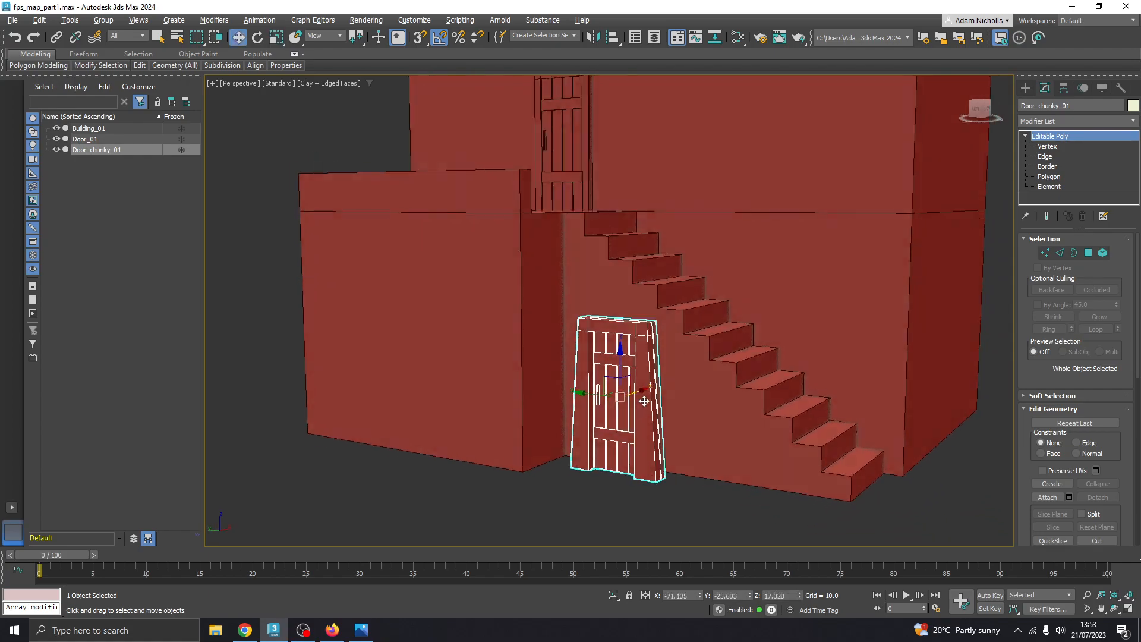
middle_drag(618, 394, 610, 351)
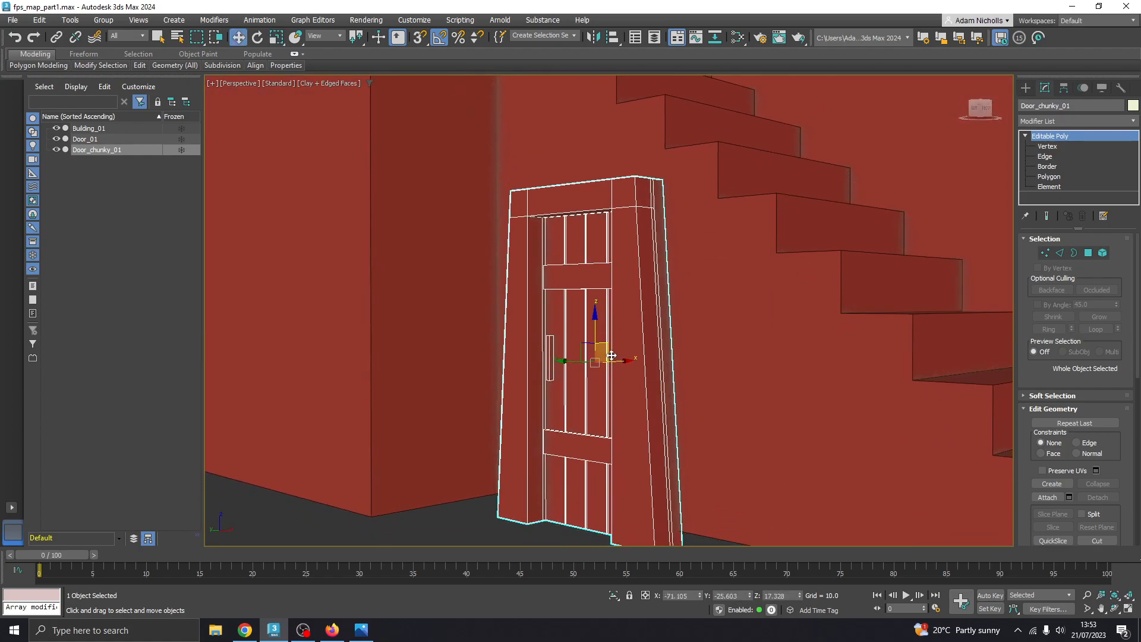
drag(596, 330, 596, 318)
alt+middle_drag(609, 322, 534, 341)
drag(534, 341, 537, 342)
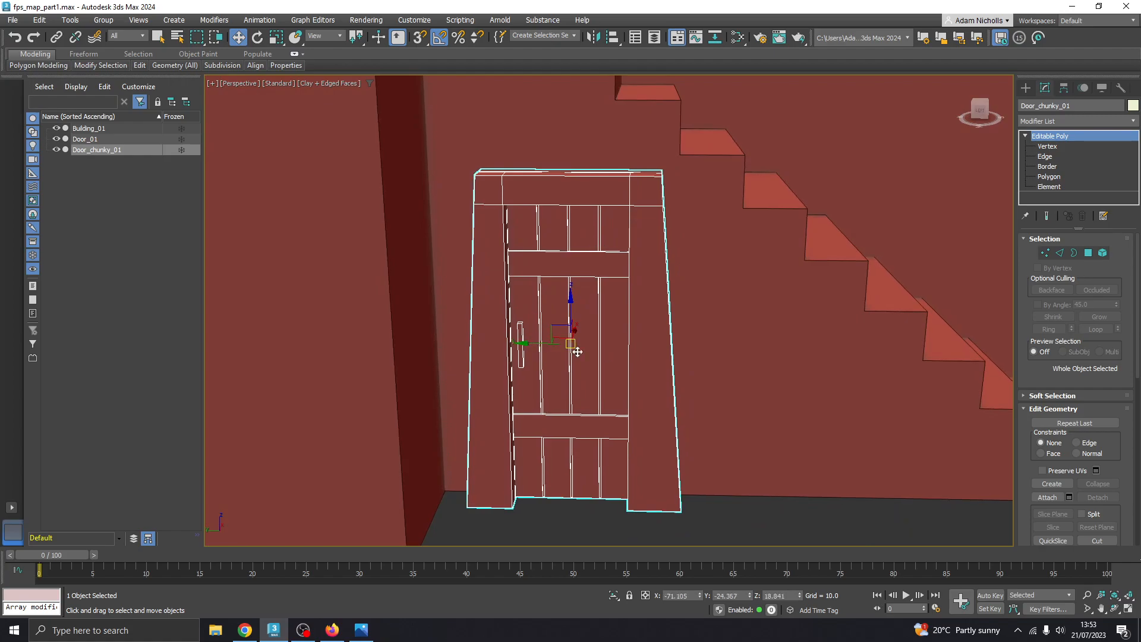
- Examine the whole building with both doors and compare it with the reference image
scroll(561, 349, down, 5)
click(676, 469)
alt+middle_drag(676, 468, 597, 390)
middle_drag(597, 389, 586, 464)
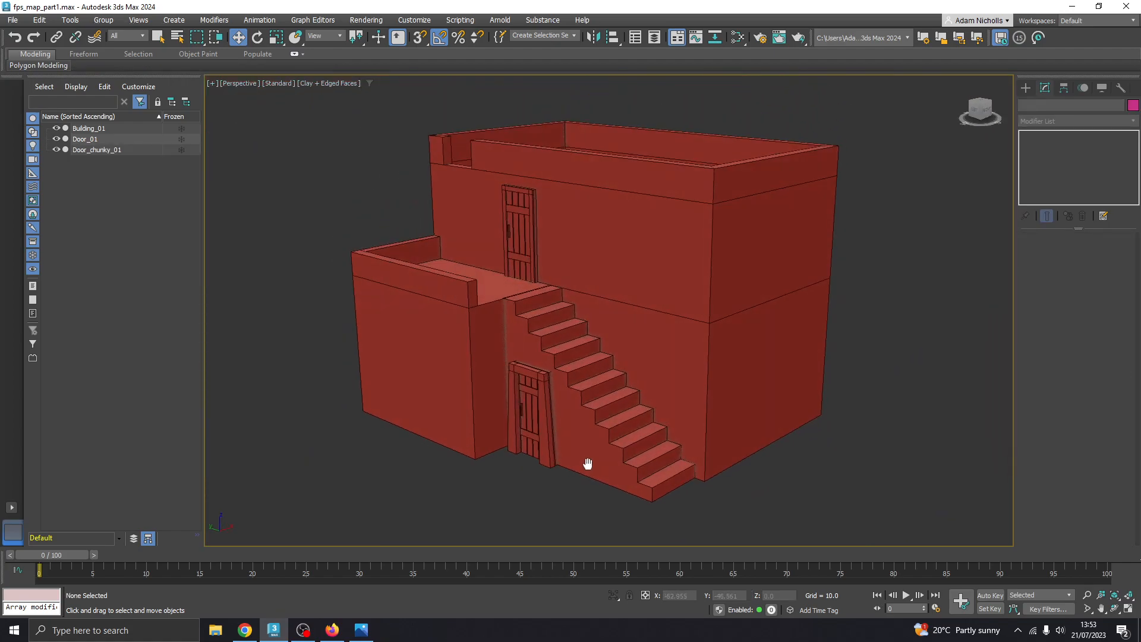
click(363, 632)
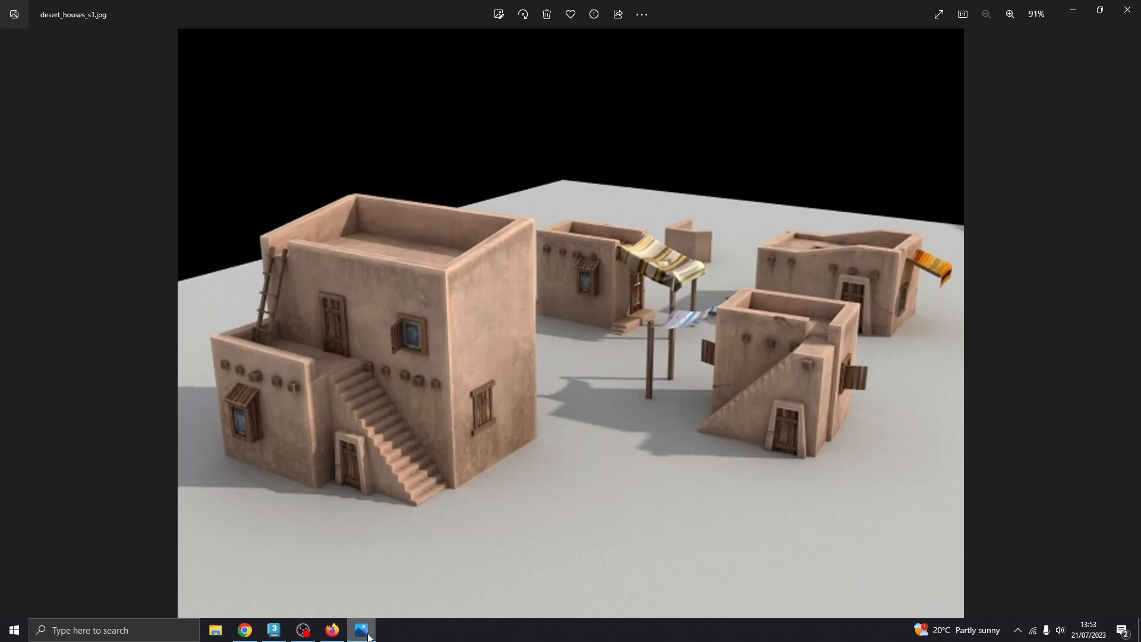
- Study the desert_houses_s1.jpg reference for the ladder, windows and wall details still missing from the building
click(369, 637)
alt+middle_drag(452, 429, 461, 470)
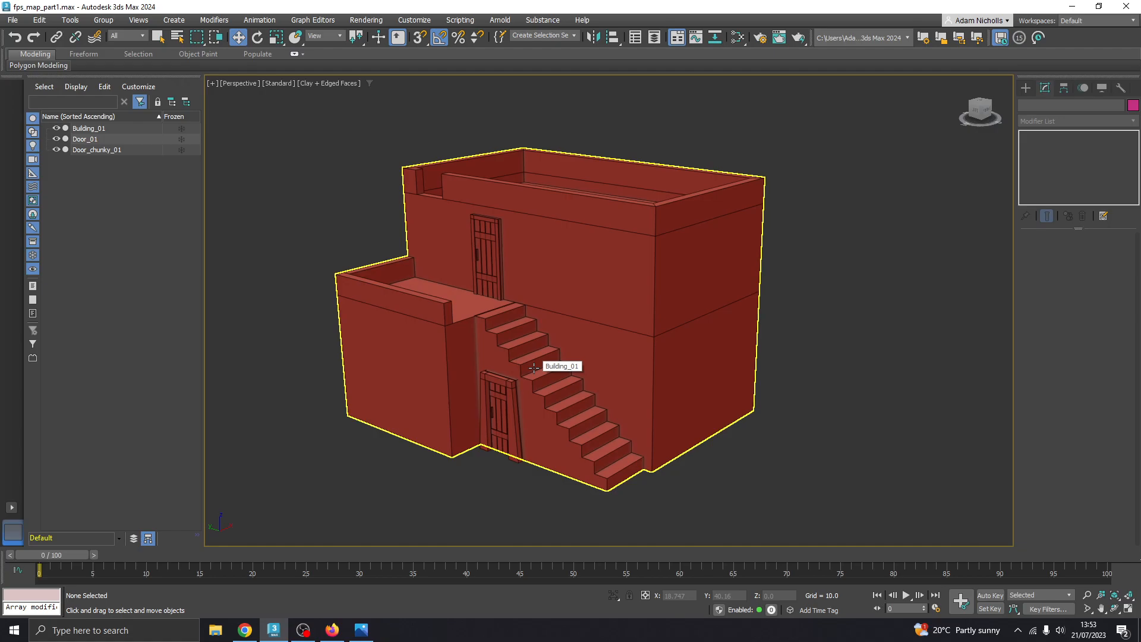
click(361, 630)
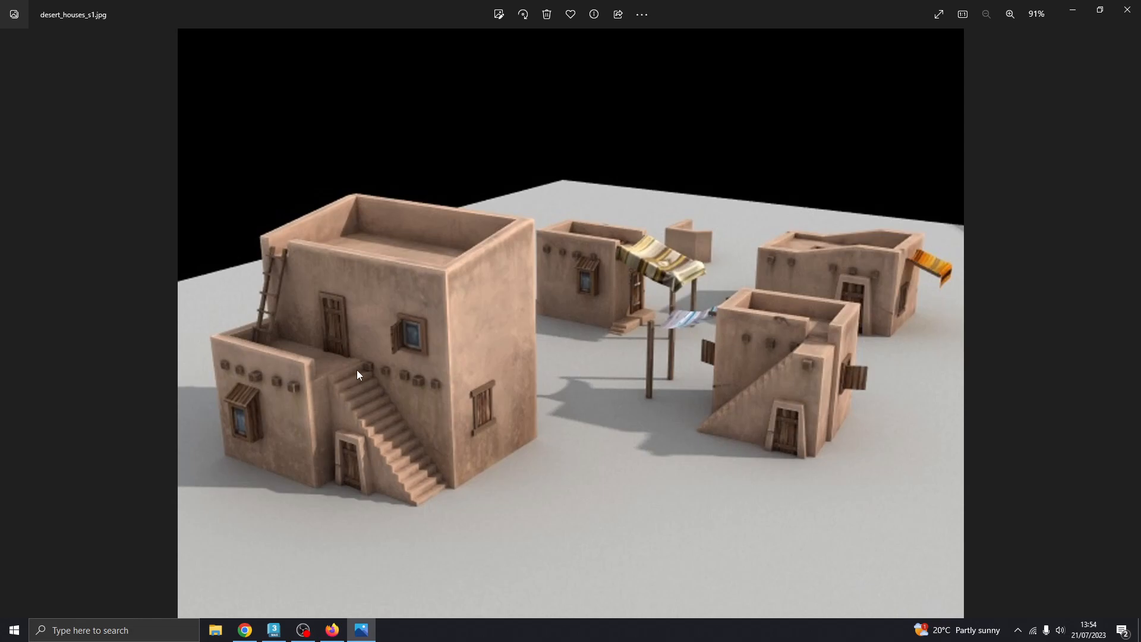
click(362, 630)
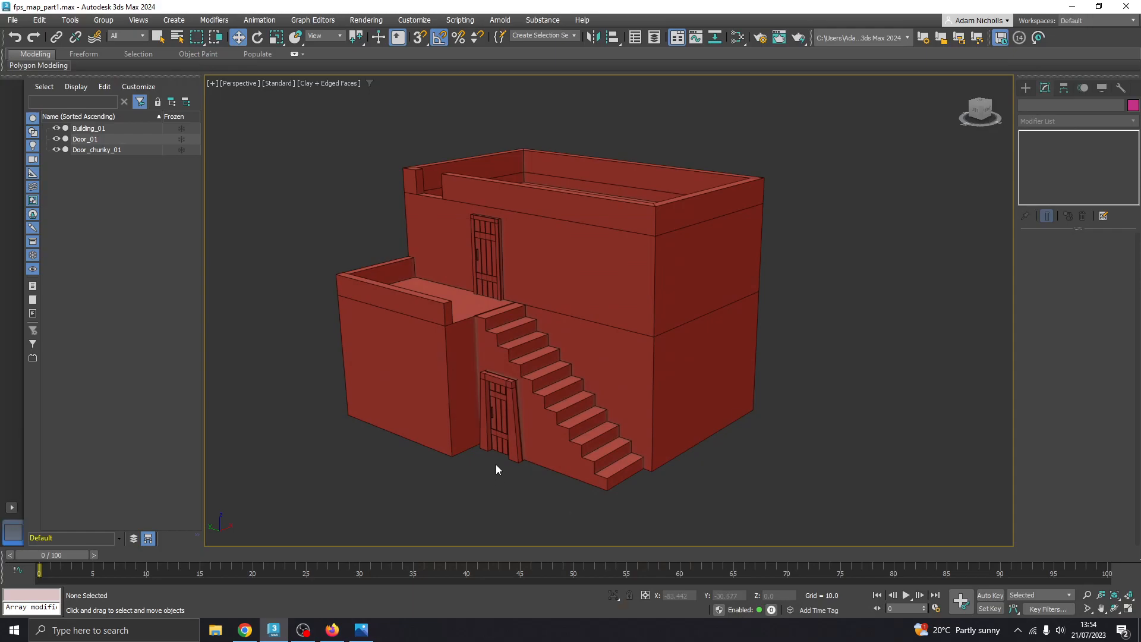
click(303, 630)
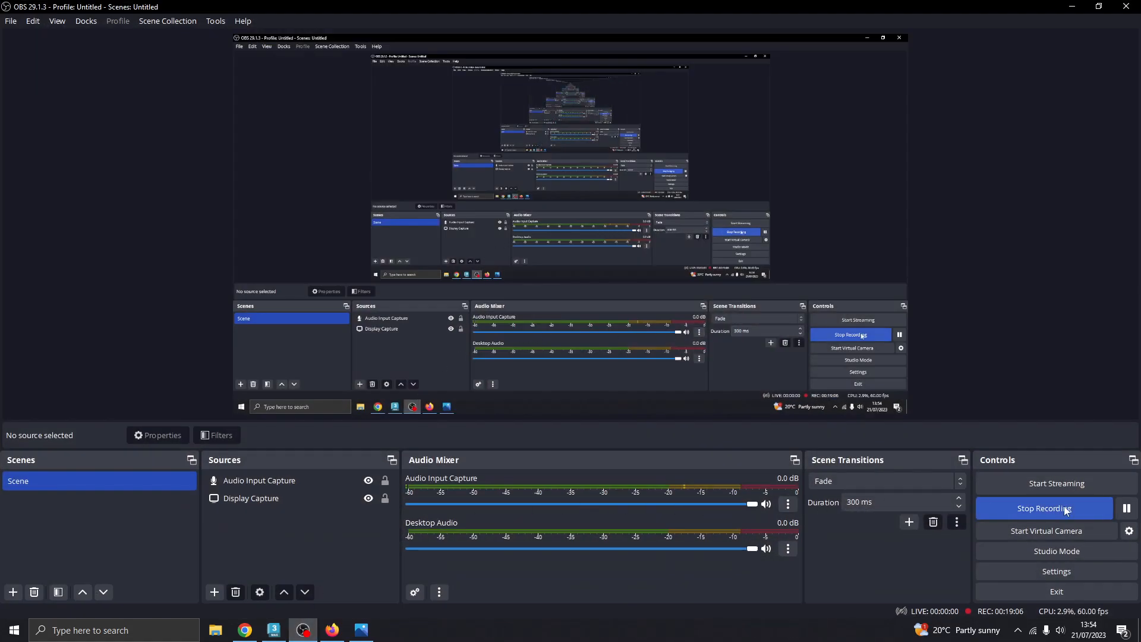
click(1127, 508)
click(1127, 508)
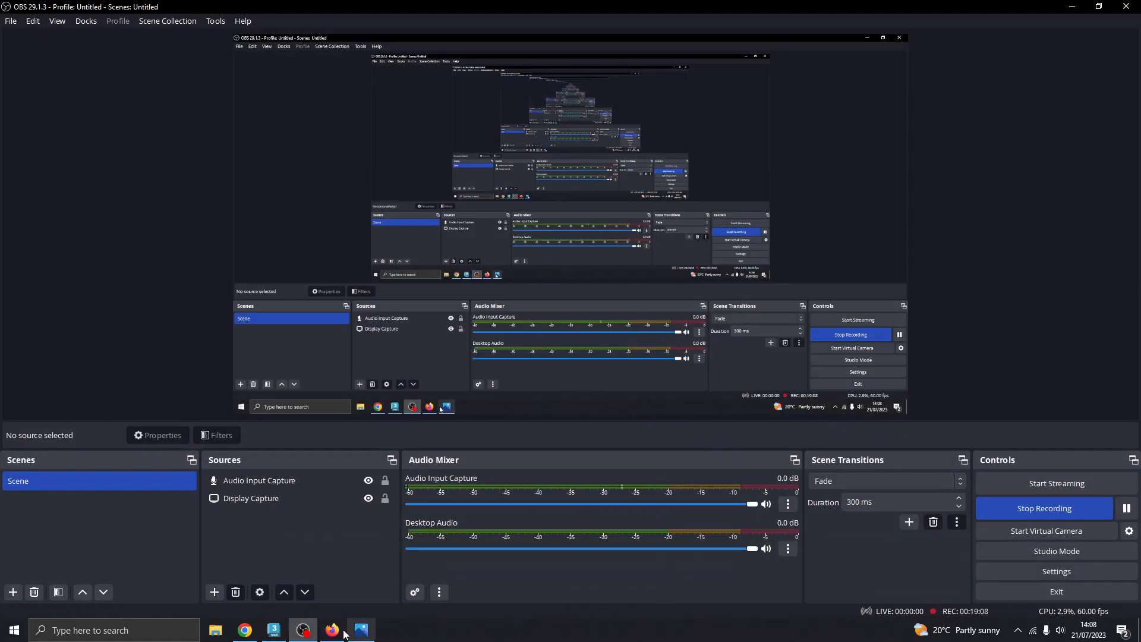
click(303, 630)
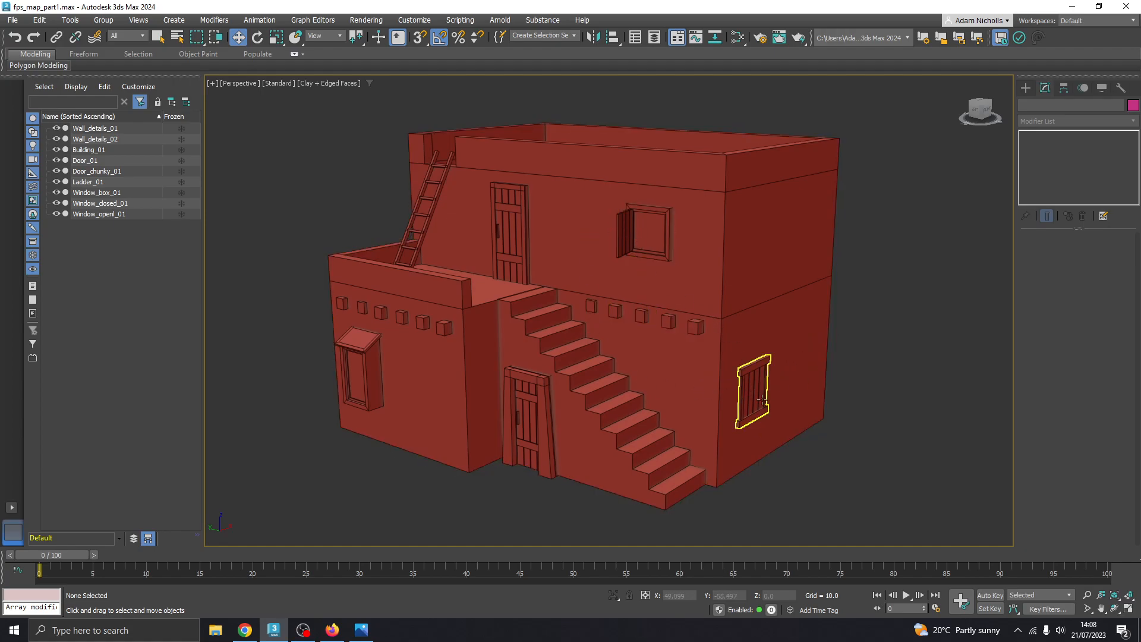
- Set the perspective viewport's rendering quality to High Quality
click(283, 84)
click(295, 111)
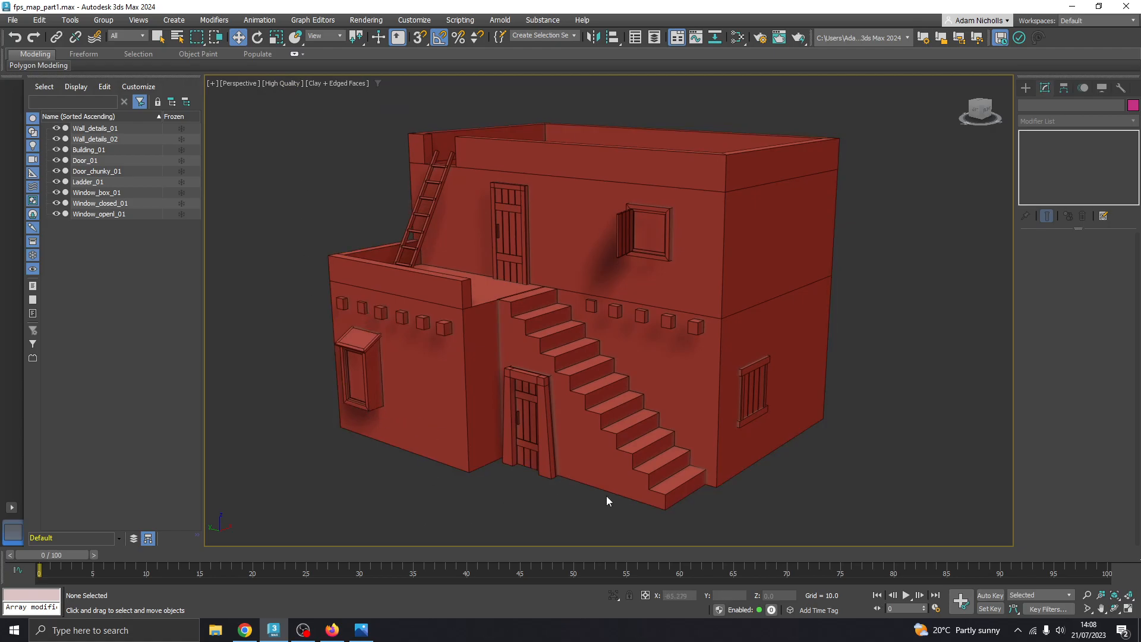
middle_drag(954, 322, 963, 326)
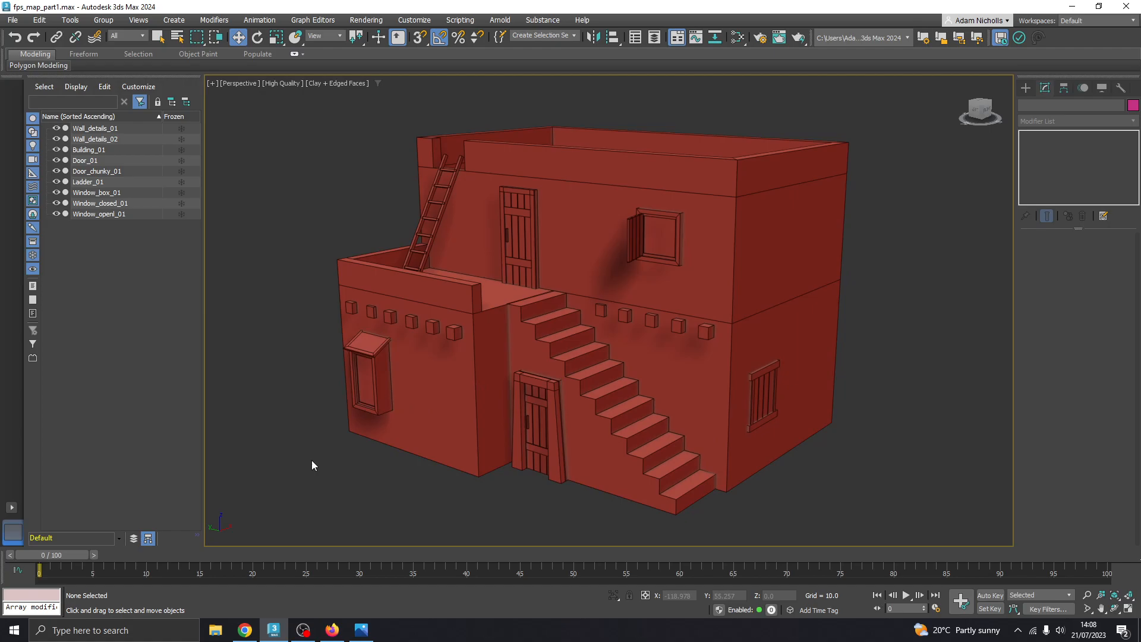
- Inspect the ladder, the row of protruding wall blocks and the box window on the finished building
click(438, 219)
click(350, 226)
click(432, 328)
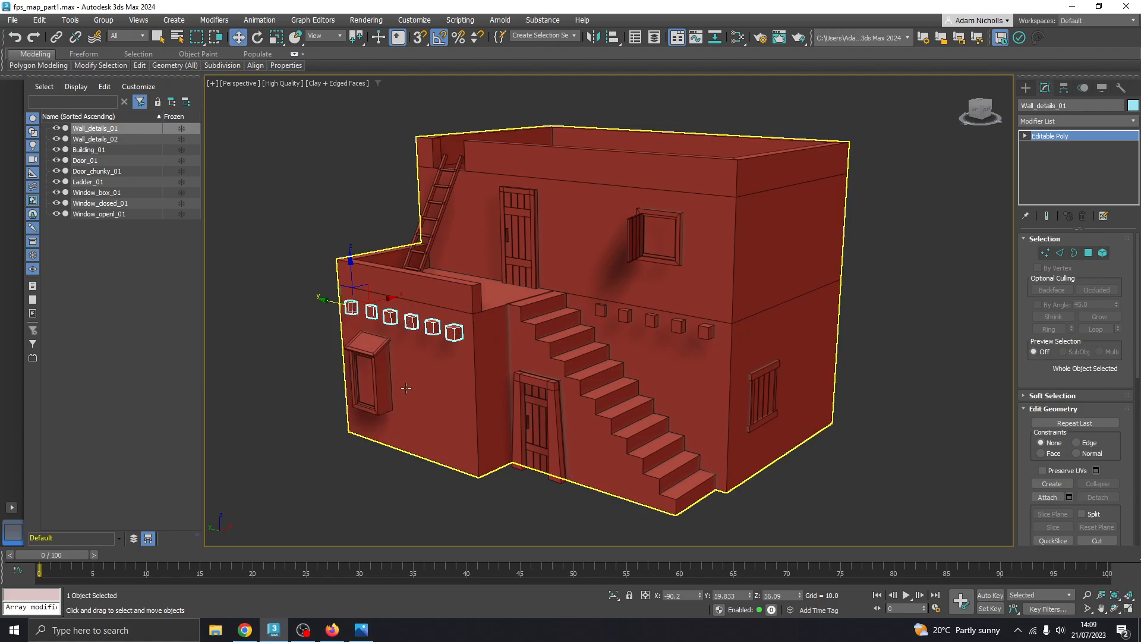
click(363, 403)
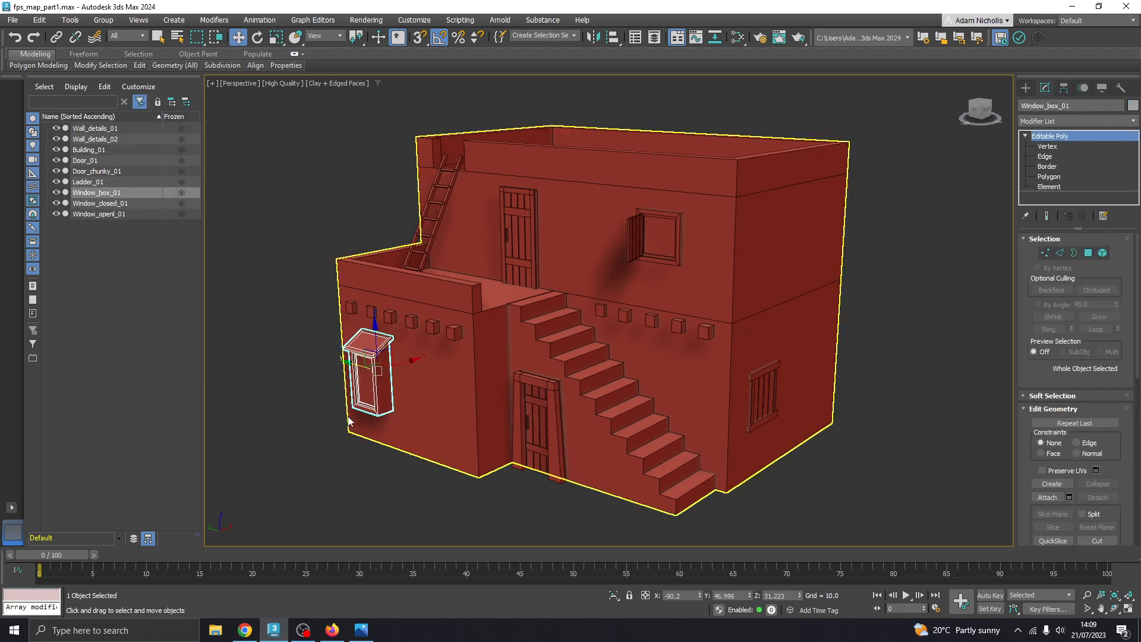
click(319, 452)
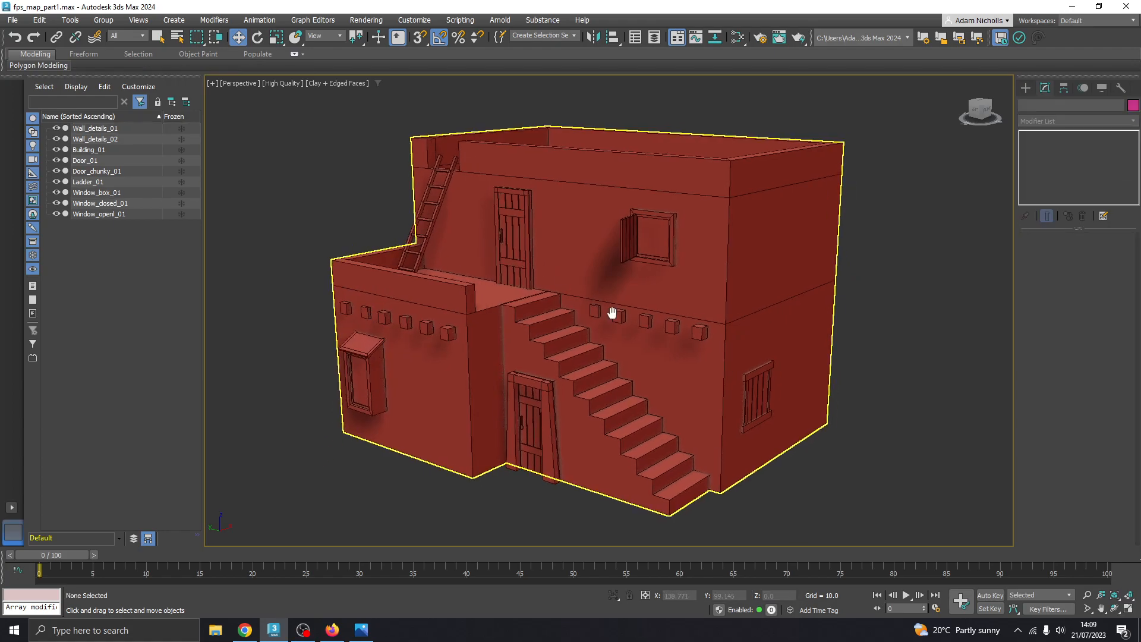
middle_drag(611, 313, 590, 317)
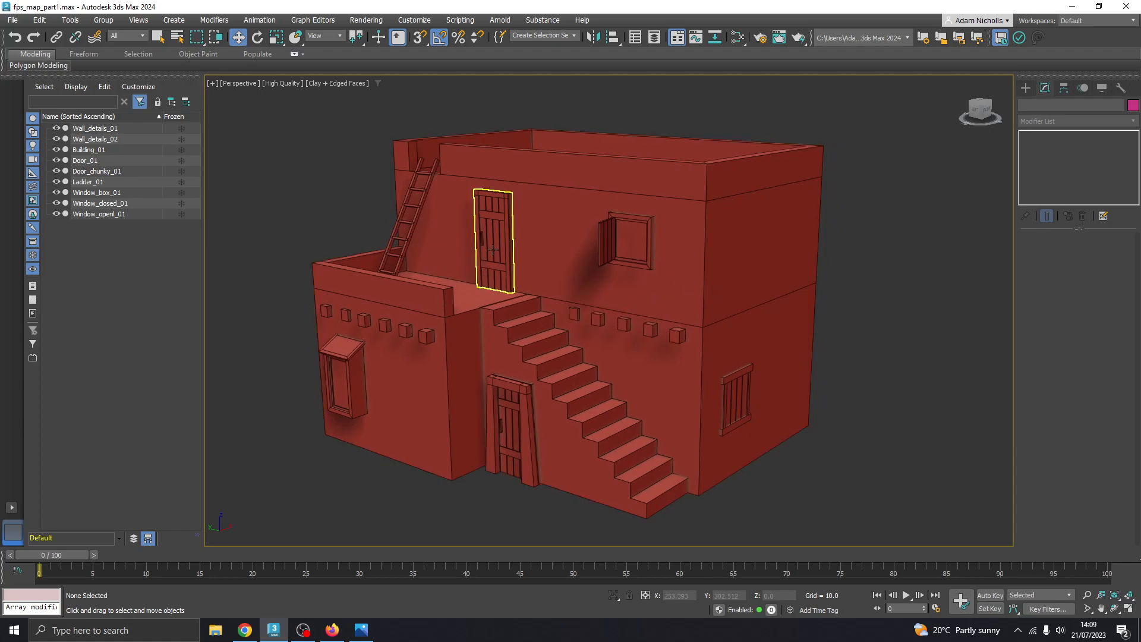
- Rename the upper-floor open window as Window_open_01
click(613, 252)
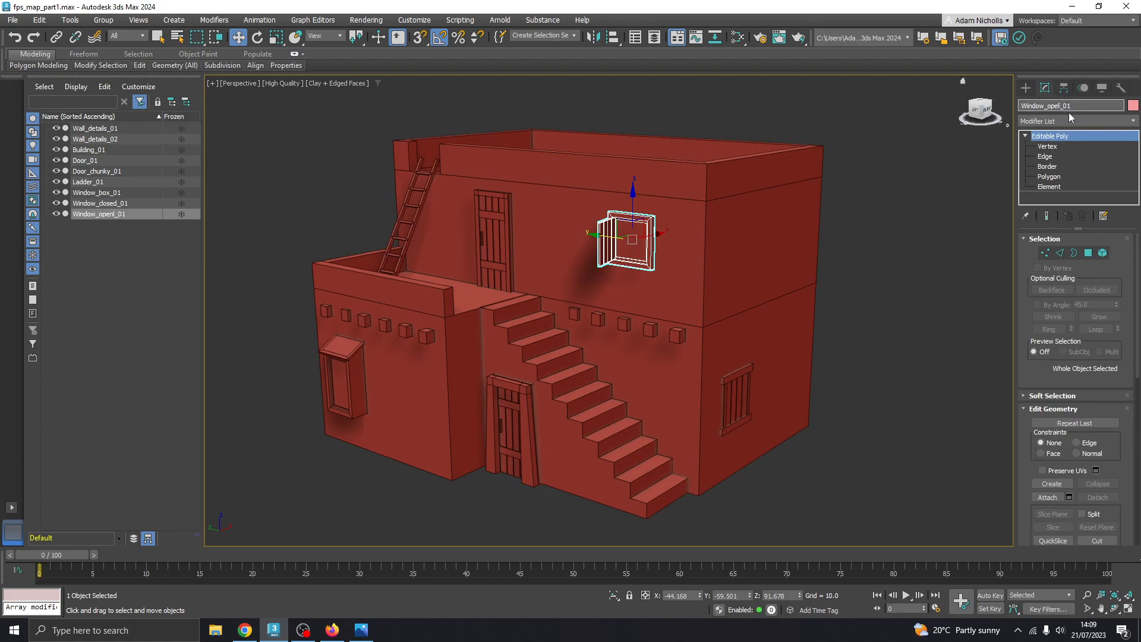
text(n)
key(Return)
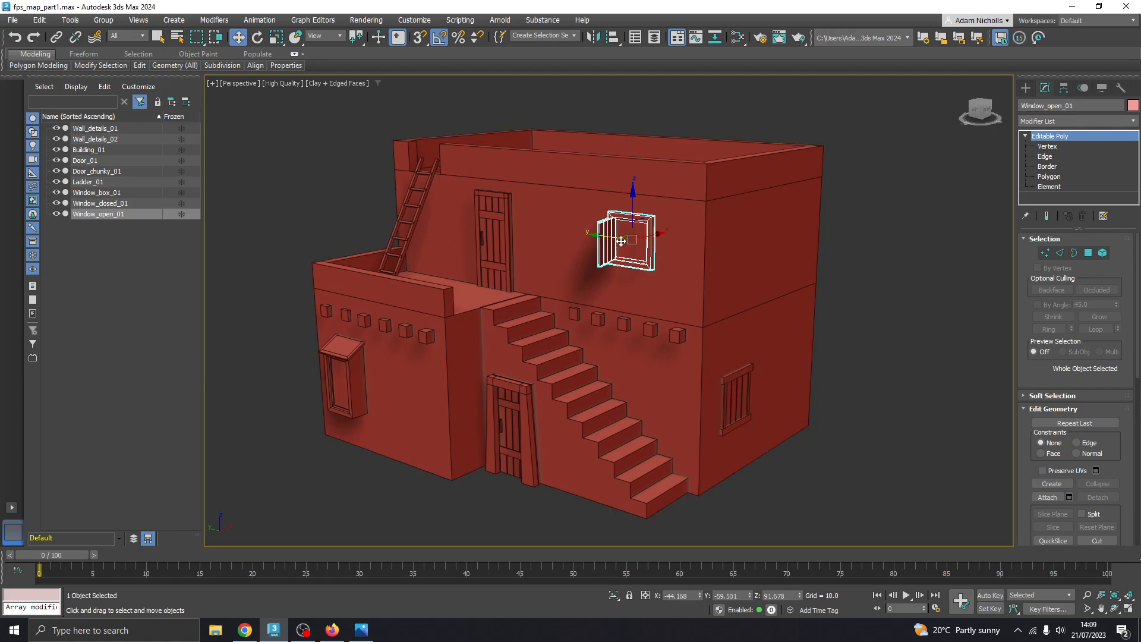
- Make a trial copy of the open window beside the building and delete it
shift+drag(612, 239, 870, 272)
key(Return)
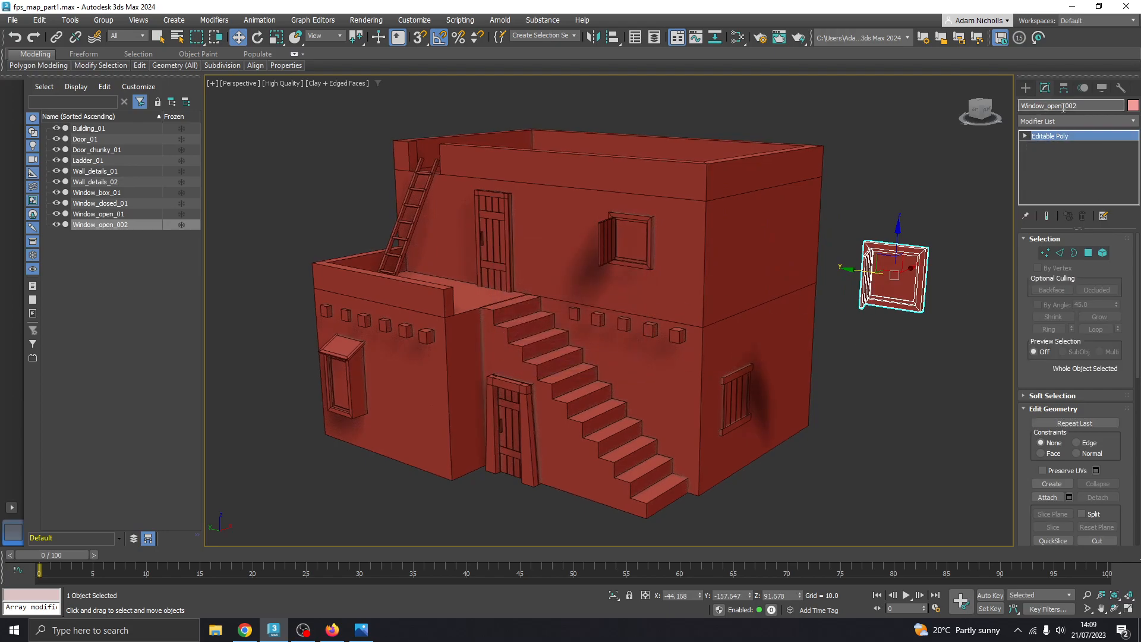
click(975, 247)
click(909, 282)
key(Delete)
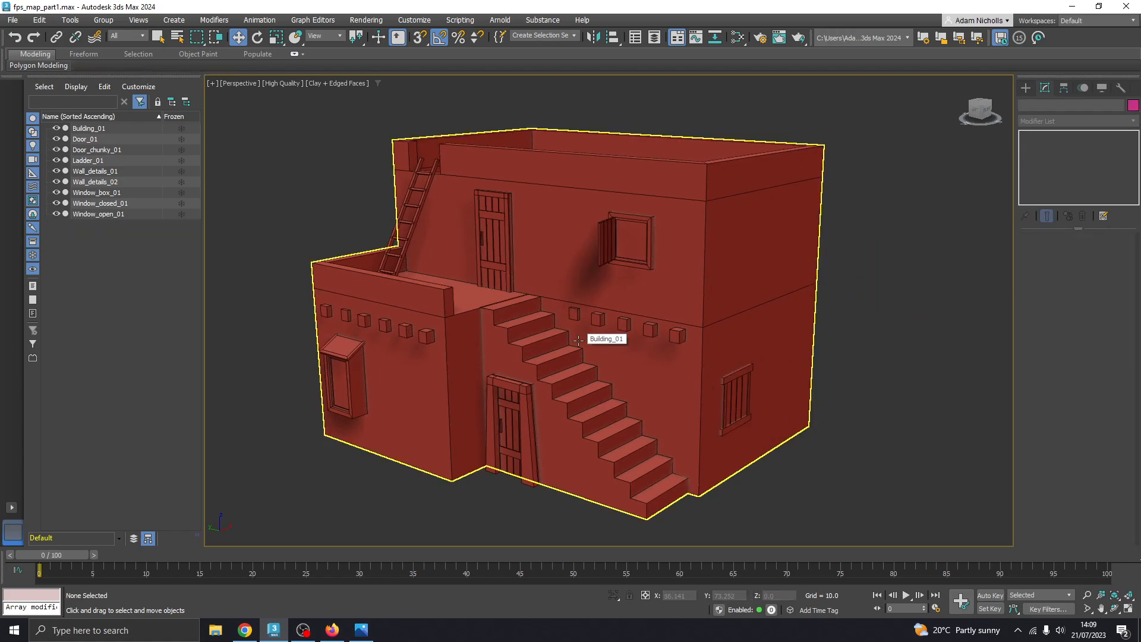
- Create a box about 93 long, 104 wide and 82 high beside the building as a second house block
scroll(633, 328, down, 3)
middle_drag(633, 327, 580, 309)
click(1026, 88)
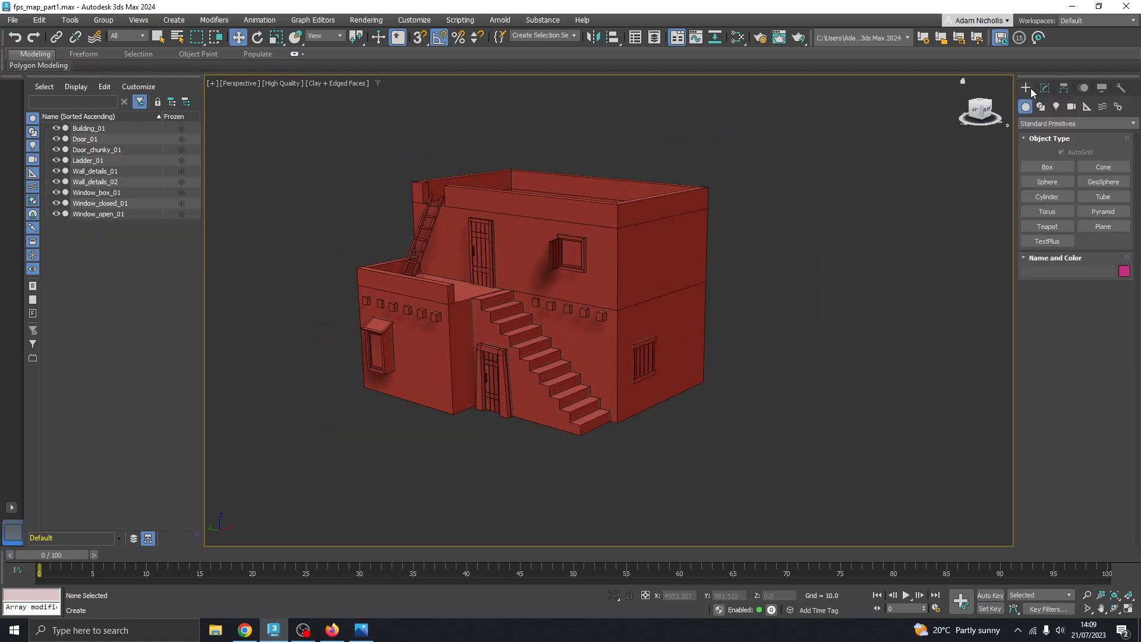
click(1047, 167)
alt+middle_drag(702, 297, 719, 301)
drag(806, 360, 904, 449)
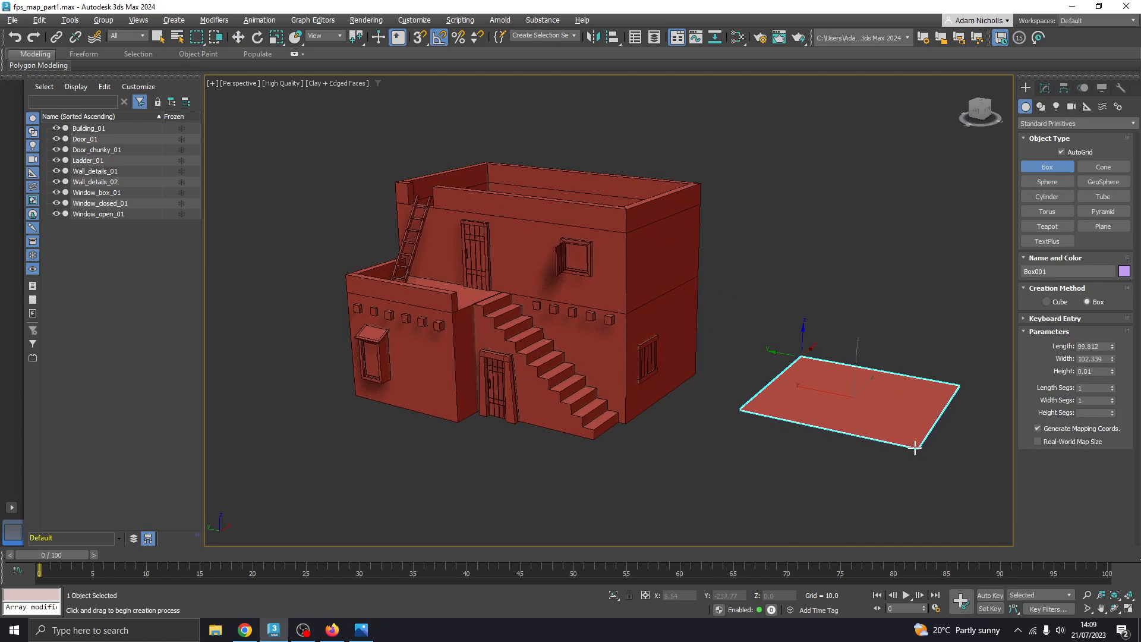
click(782, 348)
middle_drag(781, 347, 755, 336)
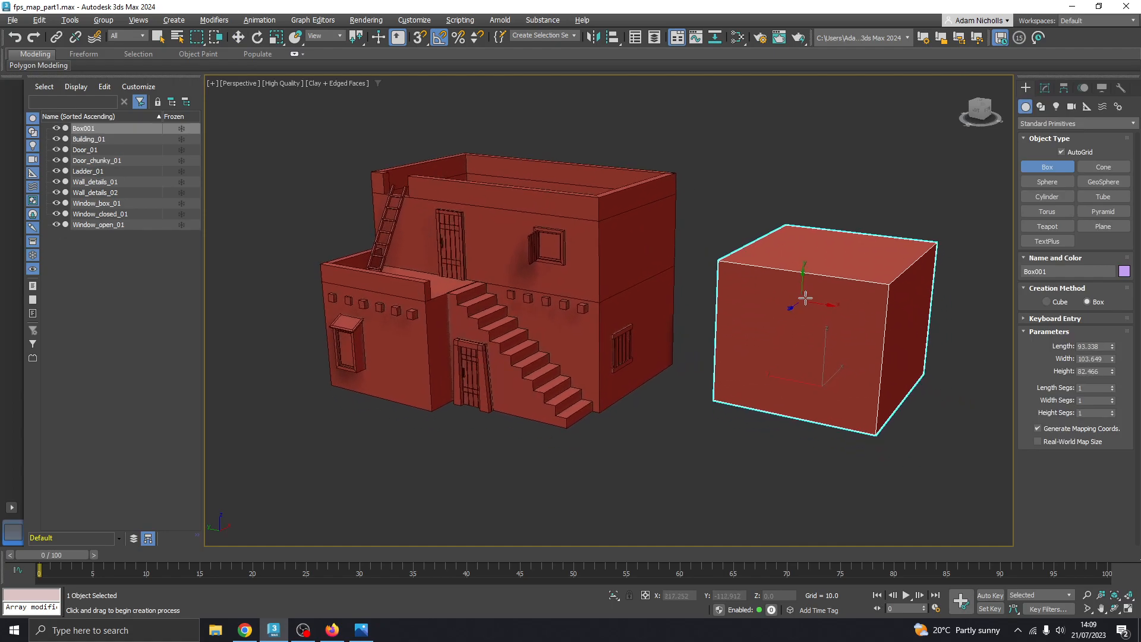
click(1044, 88)
click(1027, 88)
- Copy the roofed box window and fit the copy on the new box's front wall at about X 5.1, Y -167.2
click(350, 348)
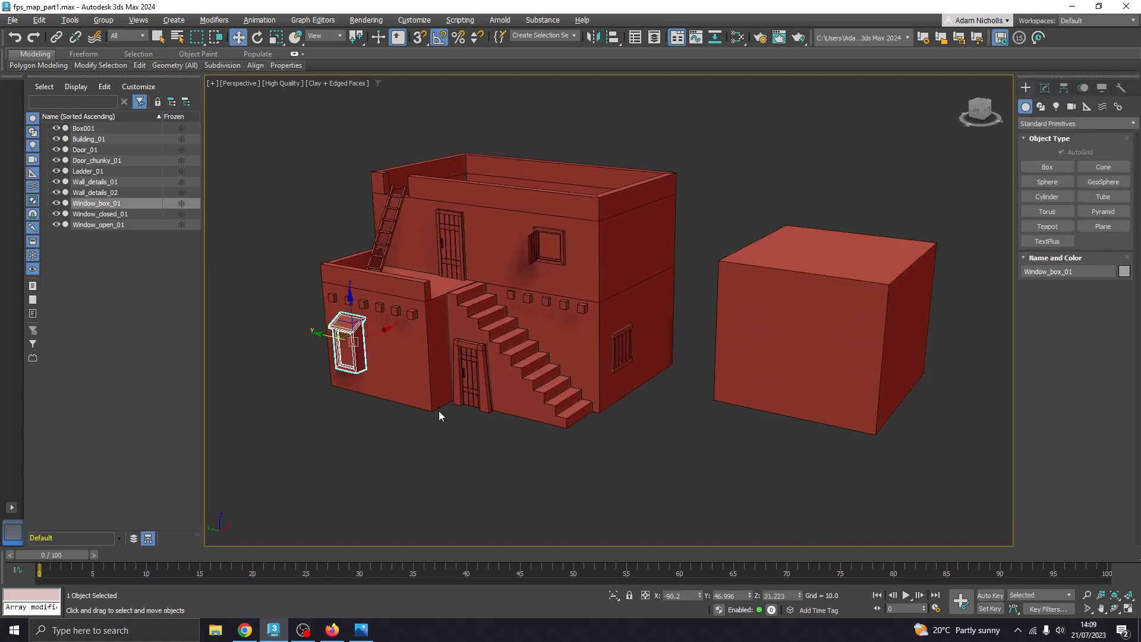
shift+drag(325, 337, 621, 412)
click(573, 365)
alt+middle_drag(659, 393, 634, 400)
drag(657, 404, 805, 369)
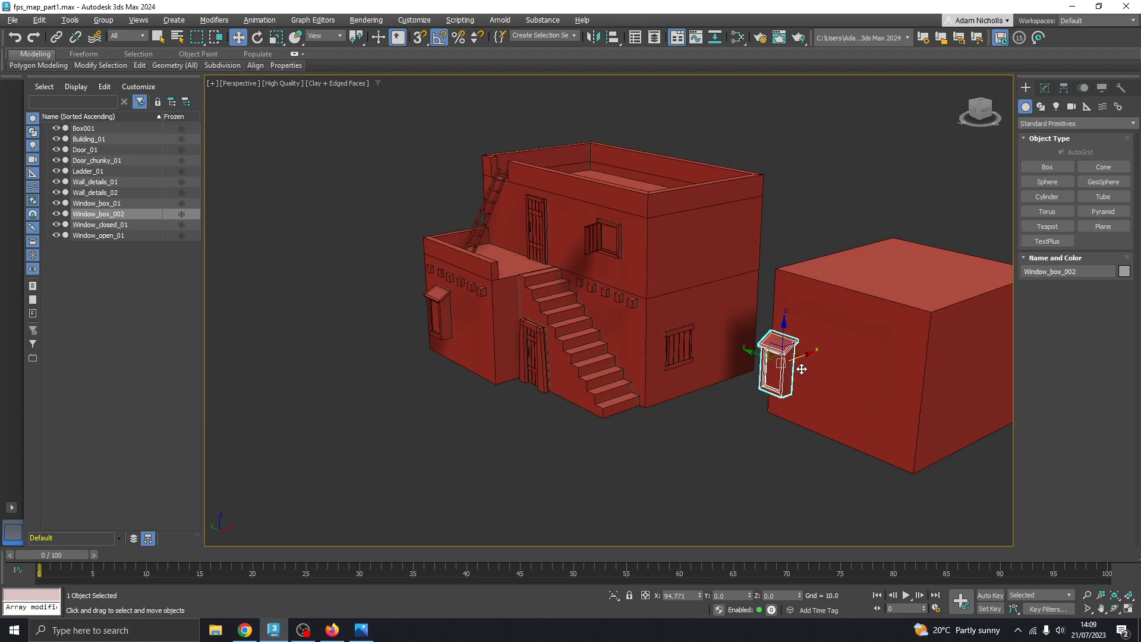
scroll(806, 369, up, 2)
scroll(805, 368, up, 3)
drag(725, 347, 770, 397)
scroll(765, 397, down, 5)
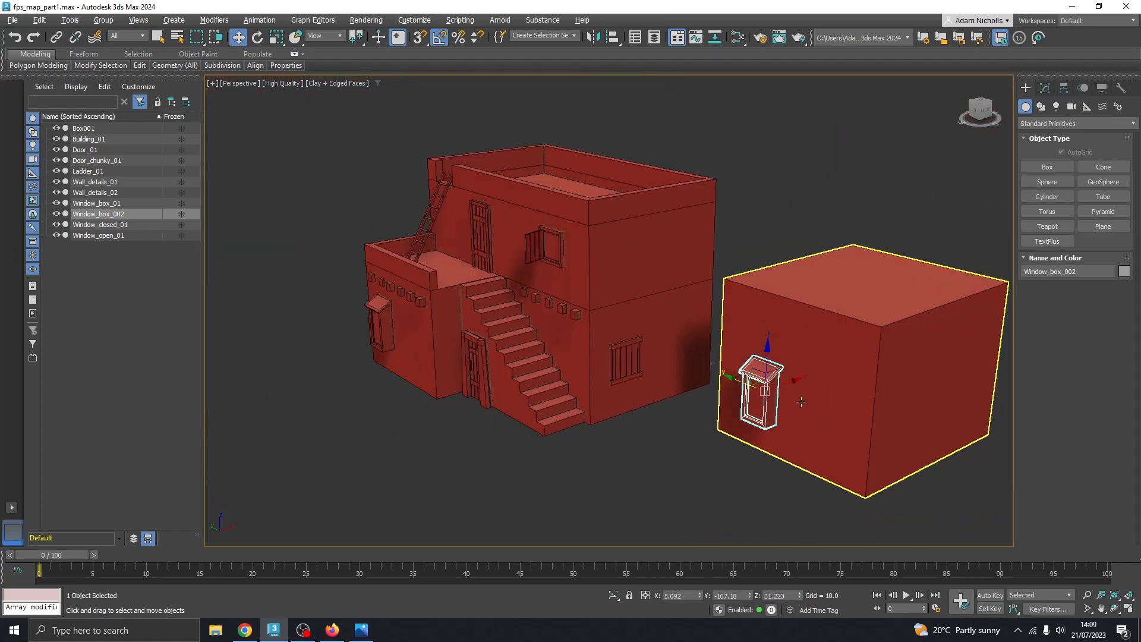
middle_drag(762, 418, 688, 390)
click(601, 417)
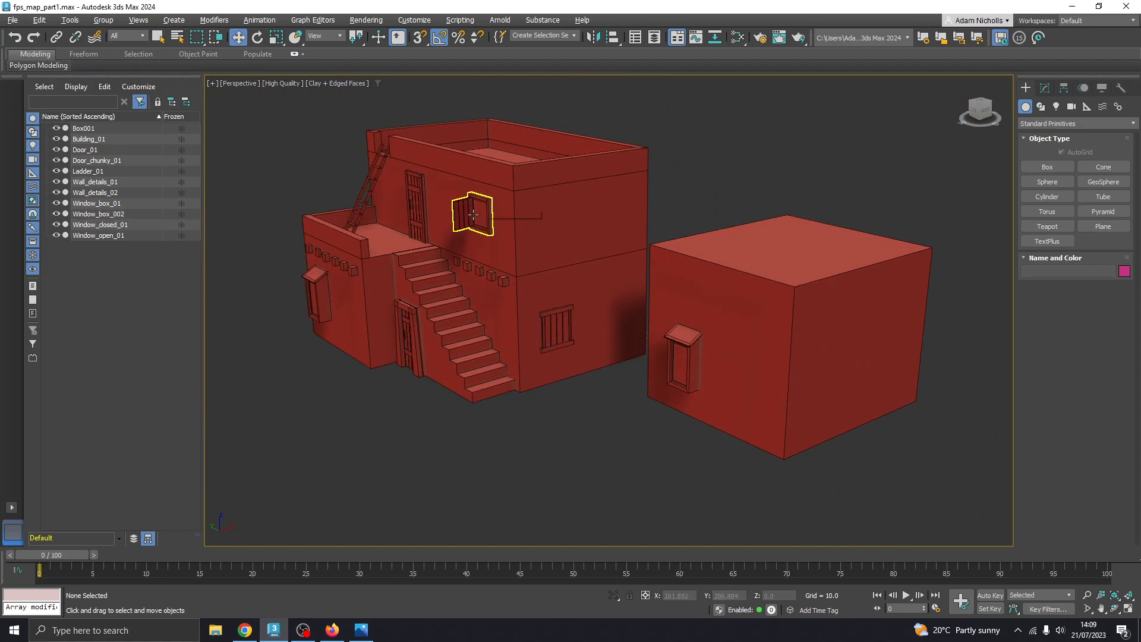
- Copy the chunky door and fit the copy to the new box's front wall at about X 5.7, Y -203.1
click(416, 209)
click(409, 340)
mouse_move(389, 323)
shift+mouse_down()
mouse_move(511, 395)
mouse_move(623, 439)
shift+mouse_up()
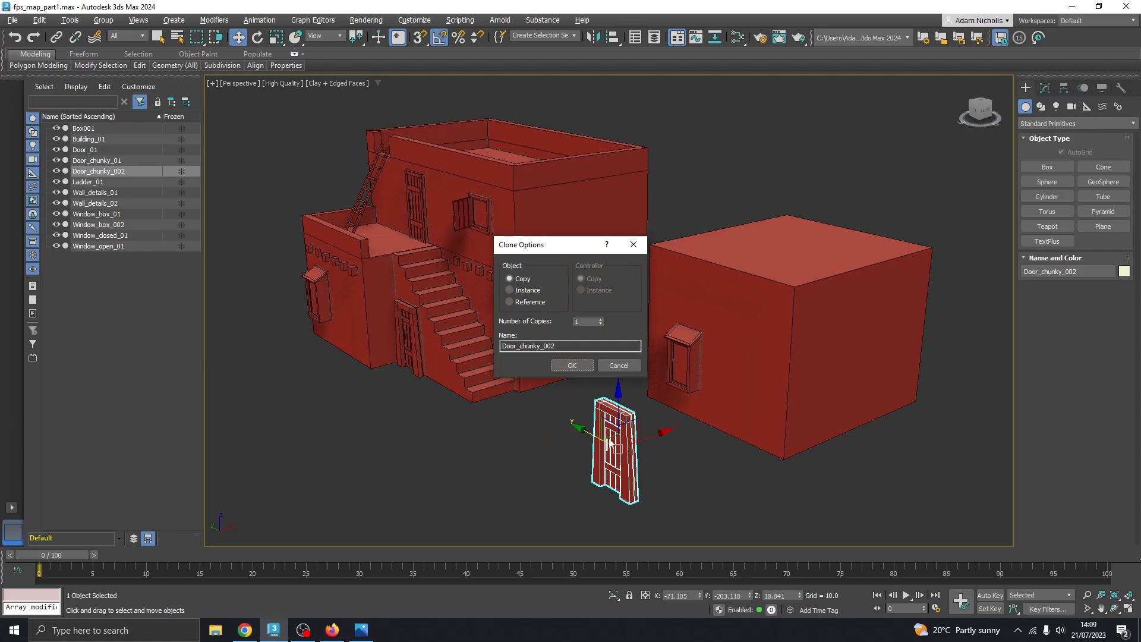
key(Return)
drag(654, 444, 765, 408)
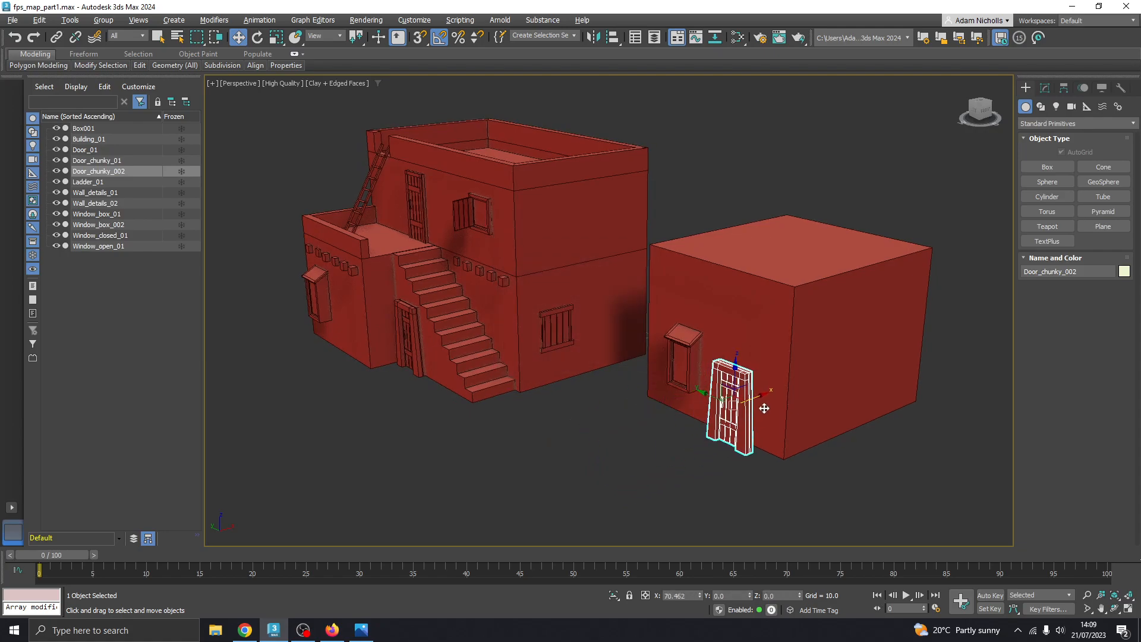
scroll(743, 410, up, 6)
drag(660, 397, 697, 384)
scroll(697, 384, down, 5)
alt+middle_drag(697, 384, 743, 378)
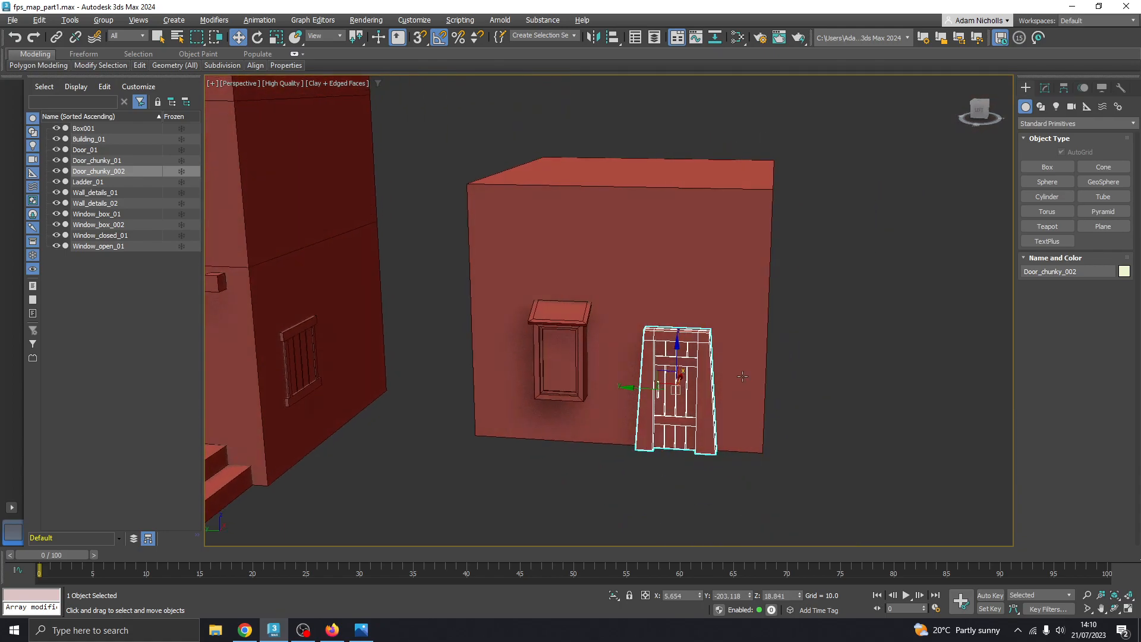
click(793, 408)
scroll(793, 408, down, 5)
middle_drag(792, 407, 748, 410)
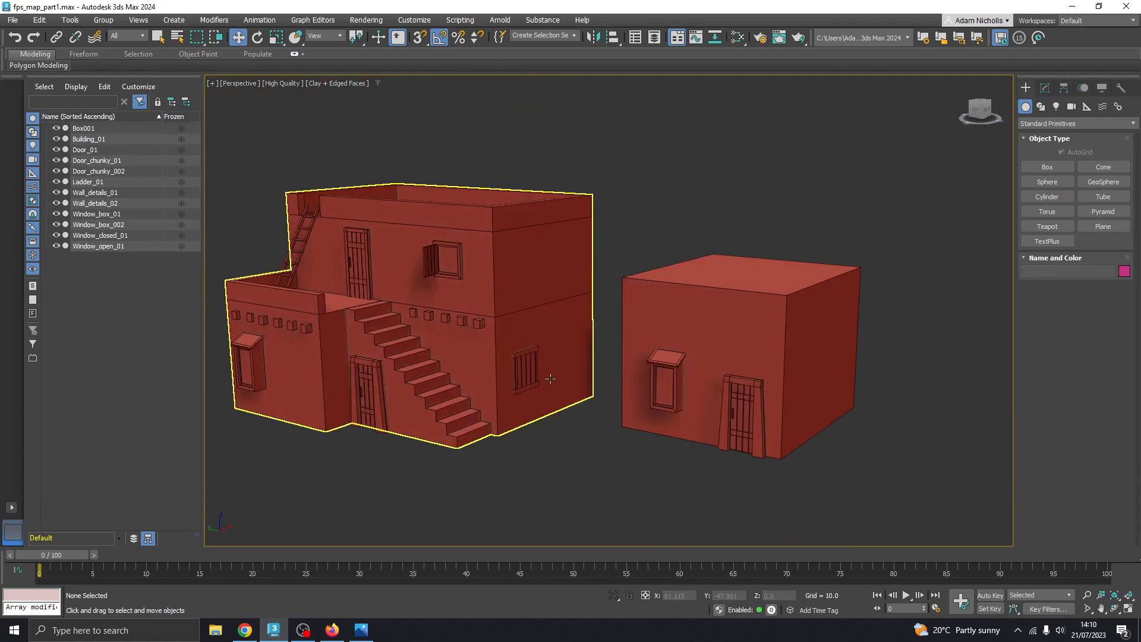
- Copy the open window across to the new box and lower the copy to about Z 57.5
click(444, 271)
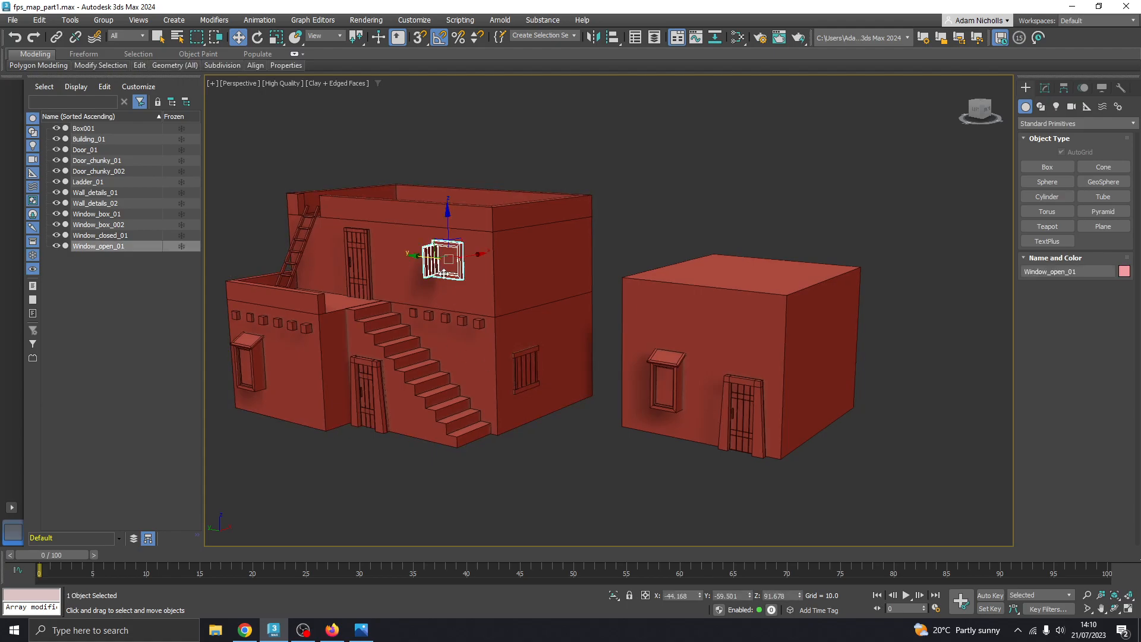
shift+drag(443, 273, 681, 320)
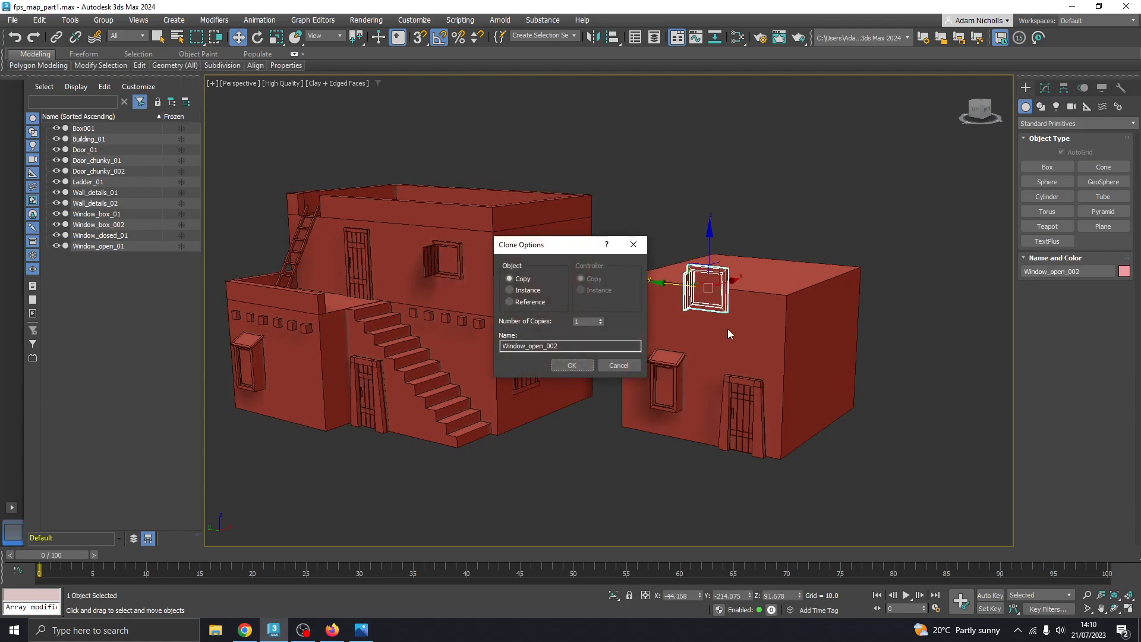
click(572, 365)
alt+middle_drag(701, 369, 413, 365)
drag(413, 366, 621, 357)
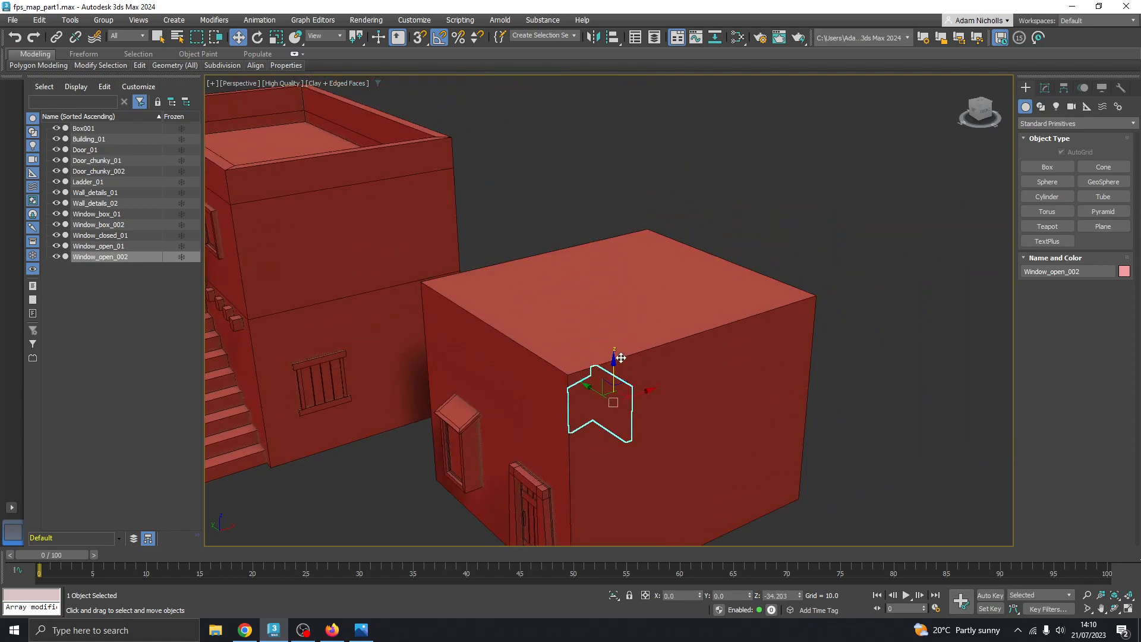
- Rotate the open window copy around Z to face out from the box's side wall and fit it there at about X 33.3, Y -230.3
key(e)
drag(613, 419, 657, 422)
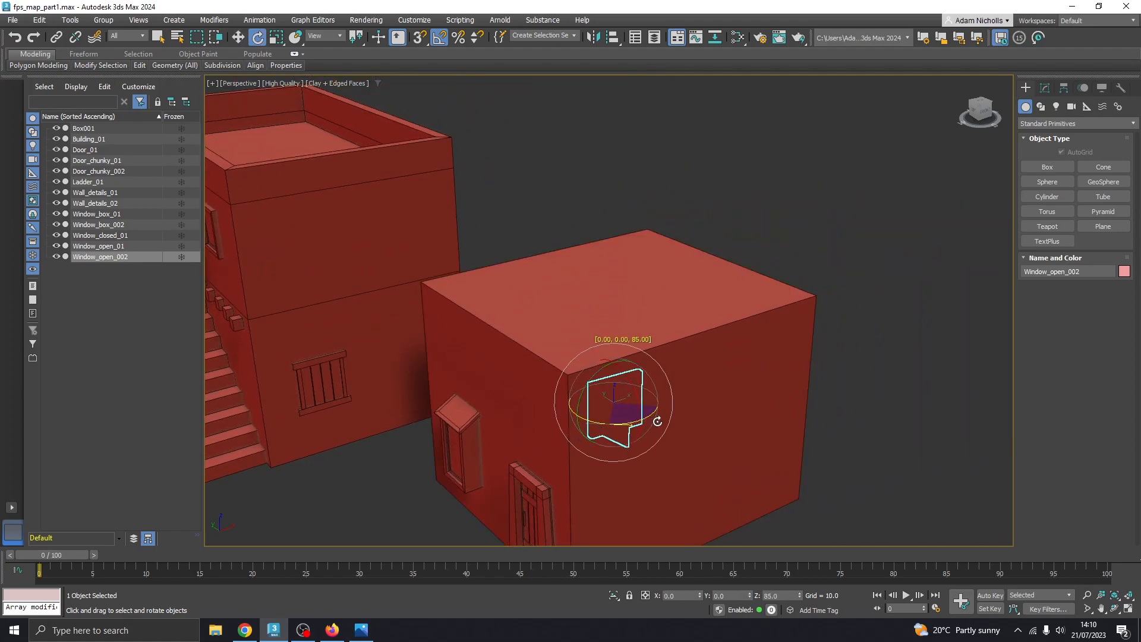
key(w)
drag(589, 388, 594, 417)
scroll(619, 416, up, 5)
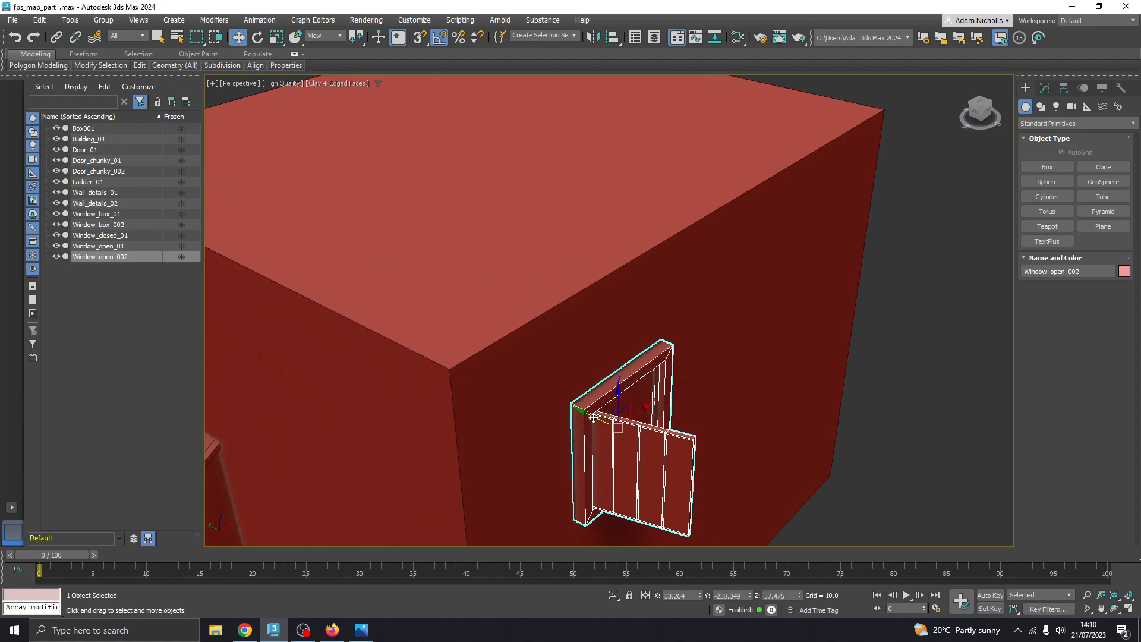
- Lower the open window on the box's side wall slightly to about Z 55.9 and clear the selection
scroll(594, 418, down, 5)
alt+middle_drag(594, 418, 591, 362)
scroll(590, 374, down, 3)
middle_drag(517, 496, 518, 392)
alt+middle_drag(519, 392, 550, 390)
middle_drag(345, 434, 484, 455)
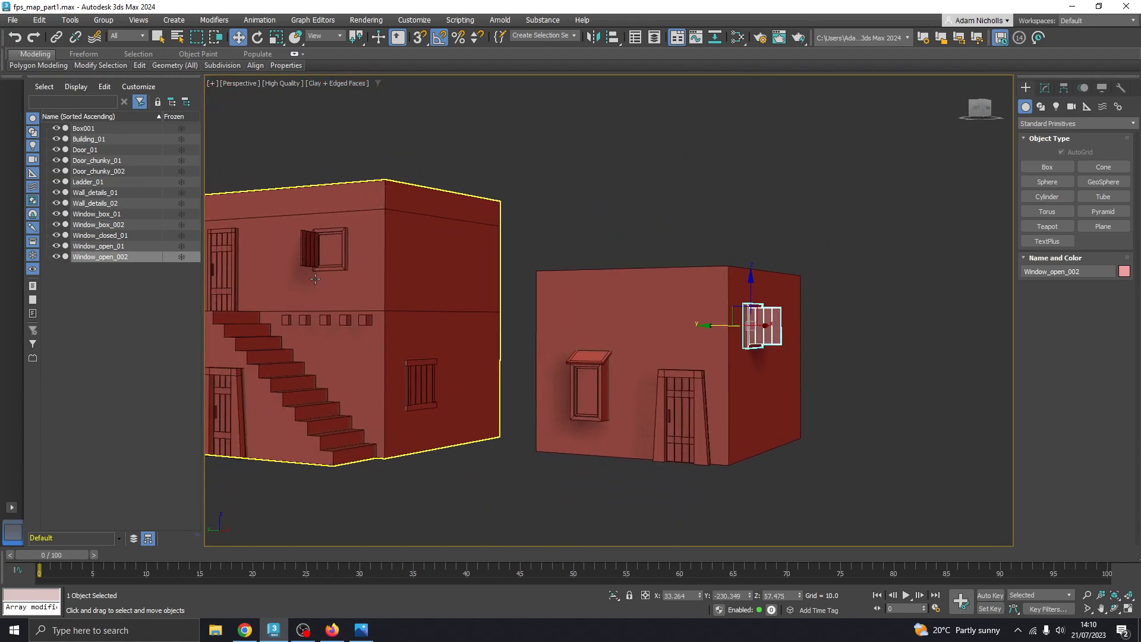
drag(751, 287, 752, 292)
alt+middle_drag(780, 334, 757, 350)
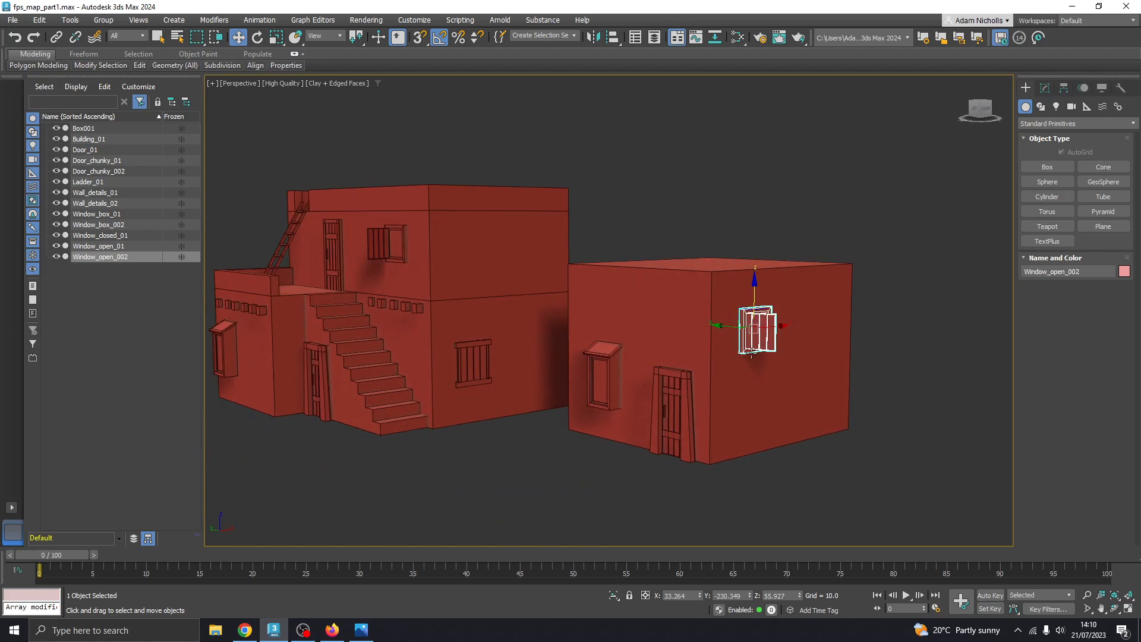
key(ctrl+d)
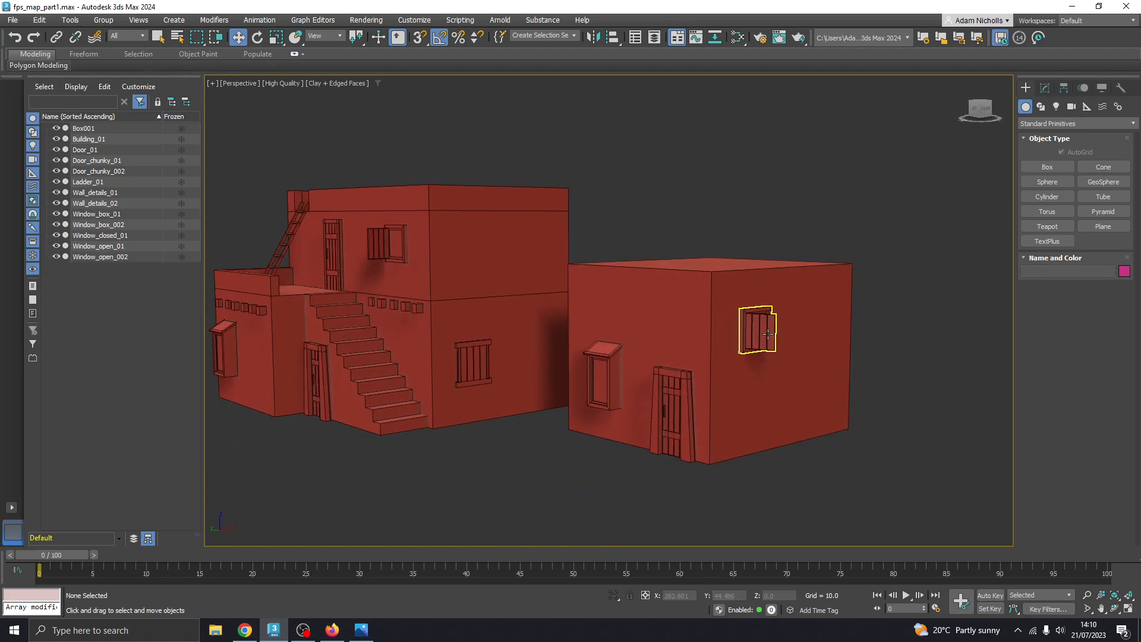
- Compare the finished building and the new house block with the reference image desert_houses_s1.jpg
alt+middle_drag(733, 401, 761, 383)
middle_drag(761, 384, 843, 397)
alt+middle_drag(474, 343, 493, 354)
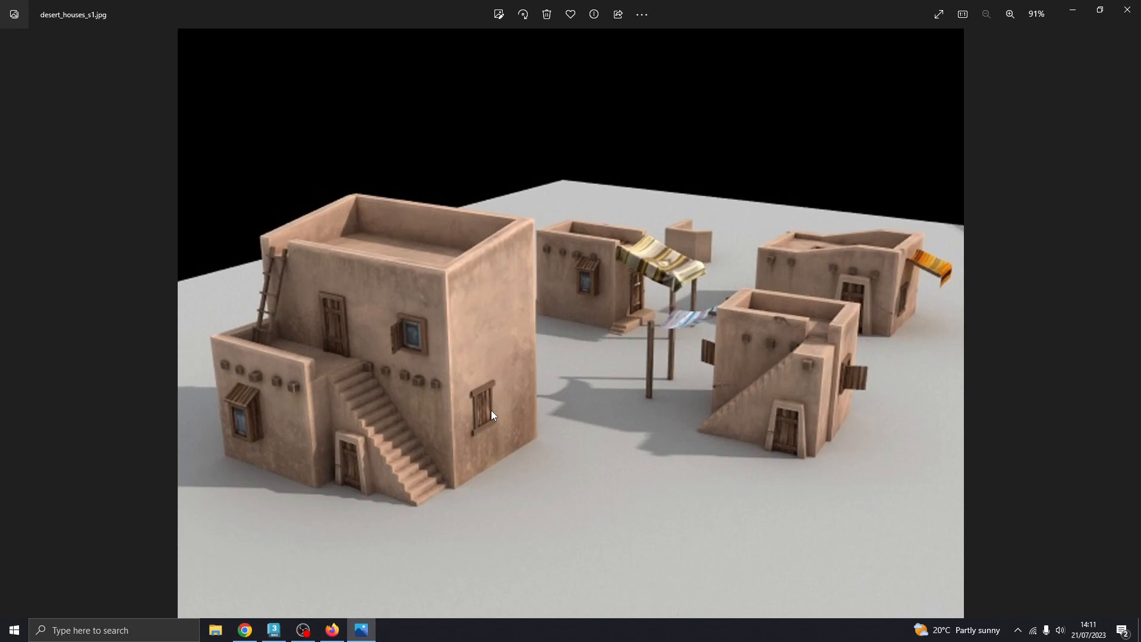
click(371, 631)
middle_drag(563, 404, 583, 411)
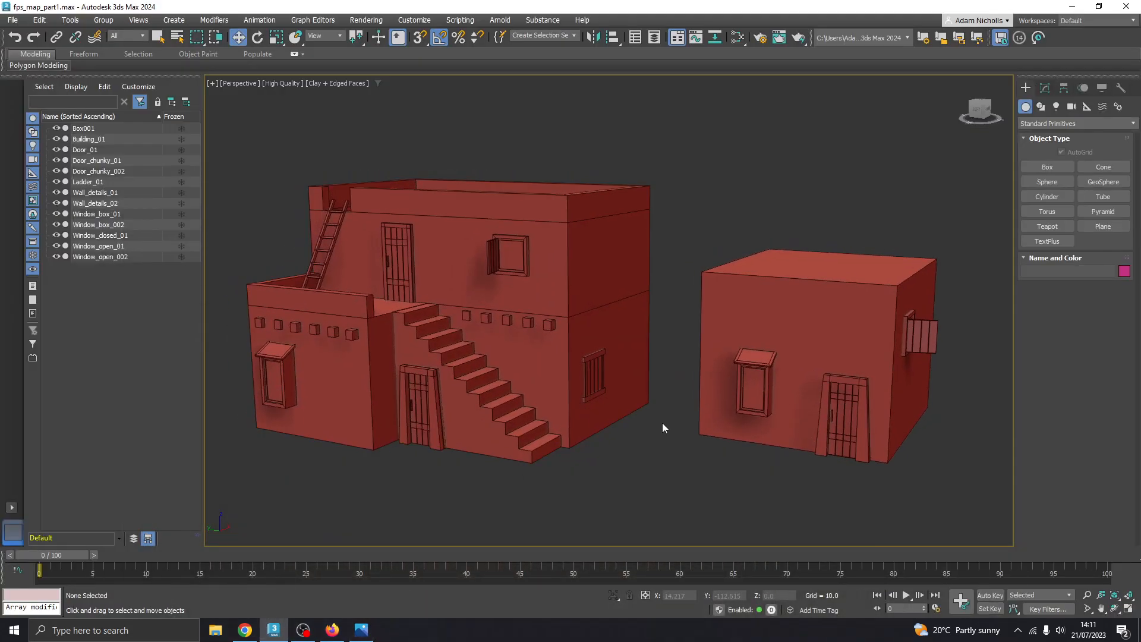
- Display the perspective viewport in Default Shading and set its rendering quality to Standard
click(338, 83)
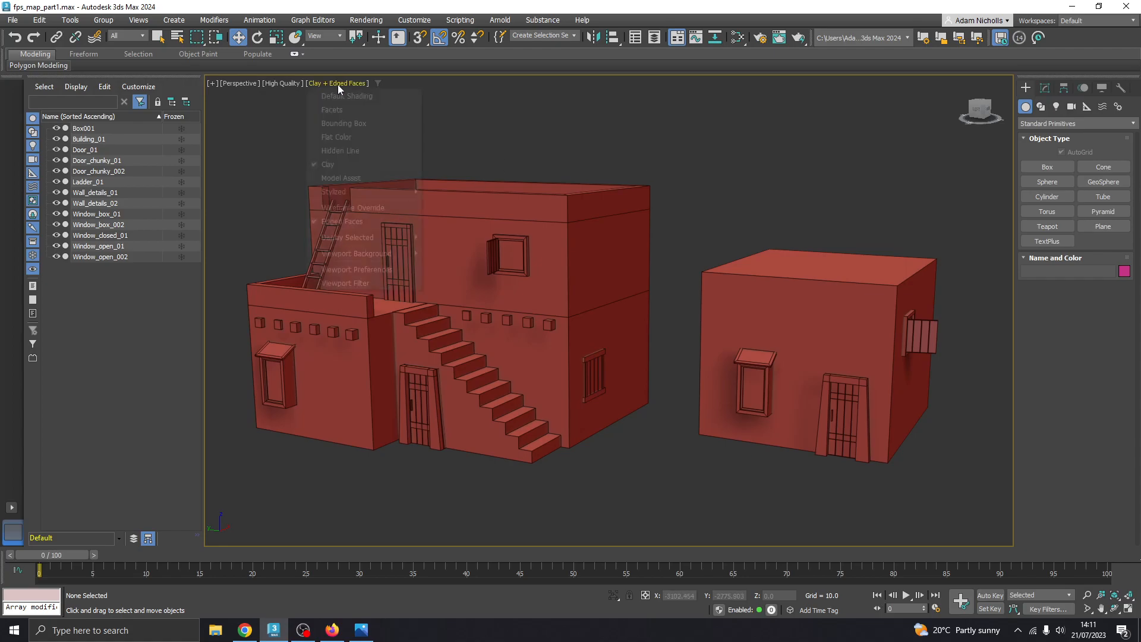
click(347, 96)
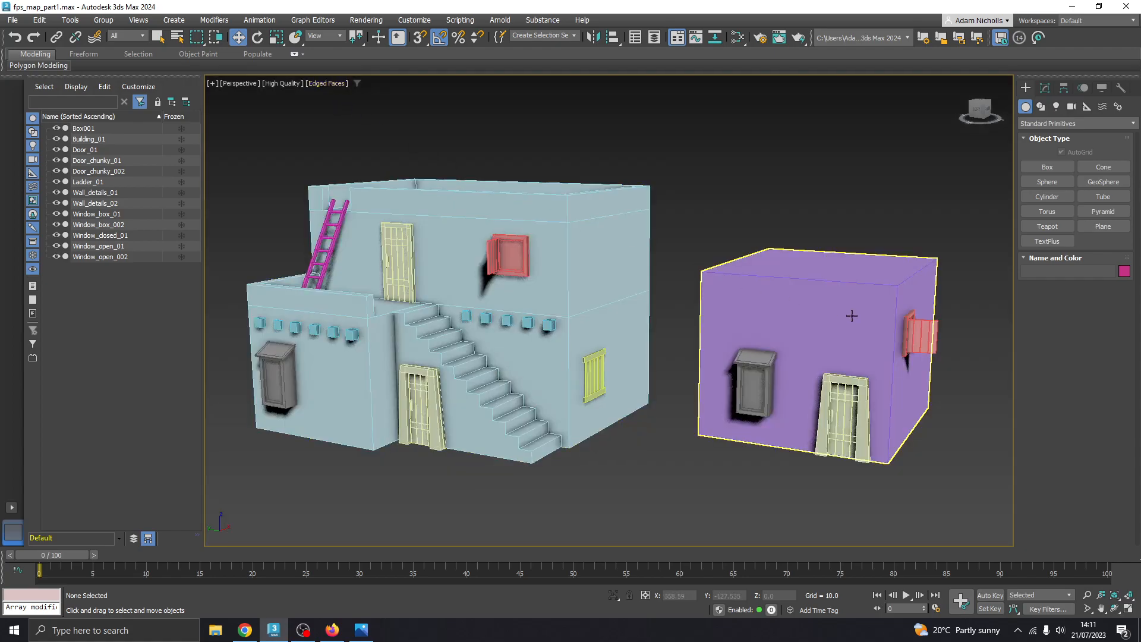
click(294, 97)
click(283, 84)
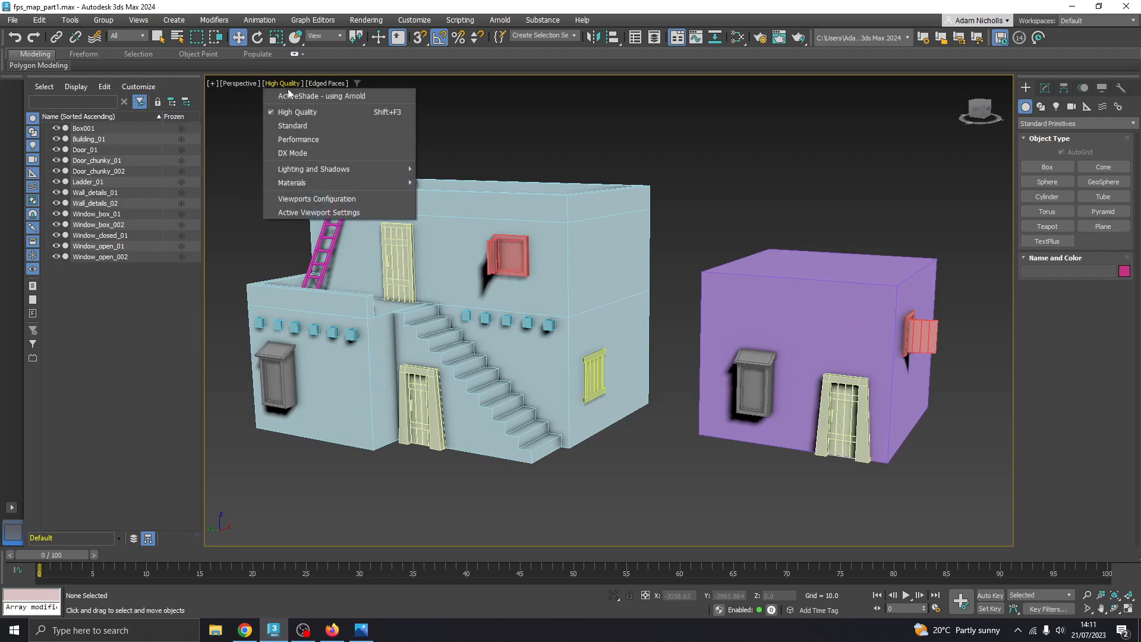
click(295, 125)
- Set the perspective viewport's shading back to Clay, keeping both buildings in view
alt+middle_drag(601, 314, 608, 340)
click(276, 82)
click(317, 82)
click(317, 83)
click(333, 164)
middle_drag(496, 260, 515, 266)
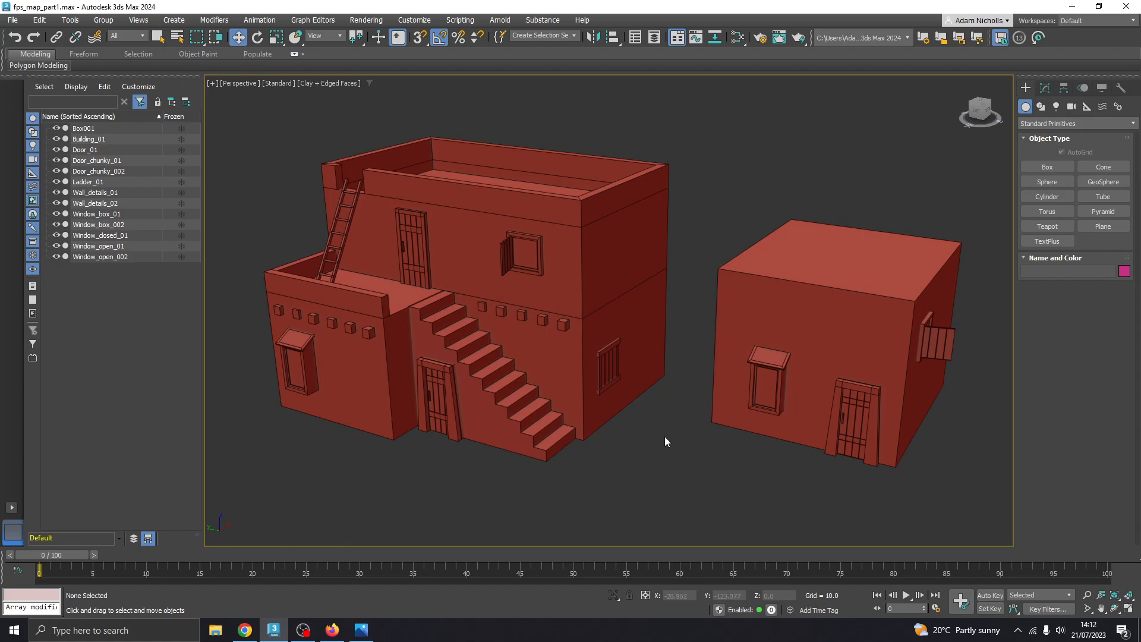
middle_drag(664, 436, 668, 434)
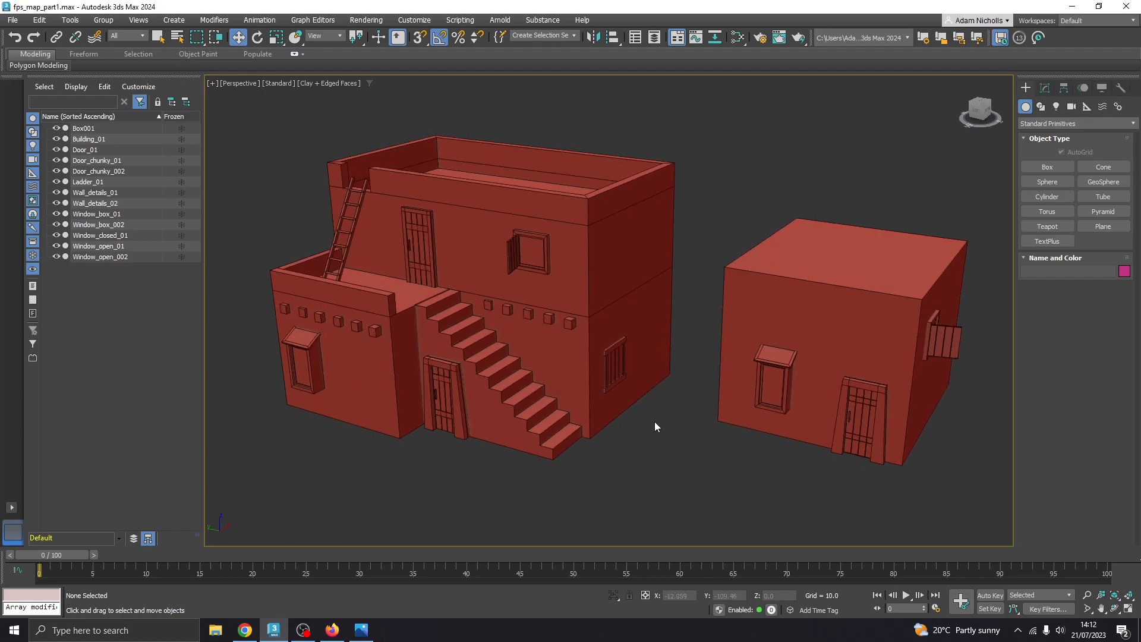